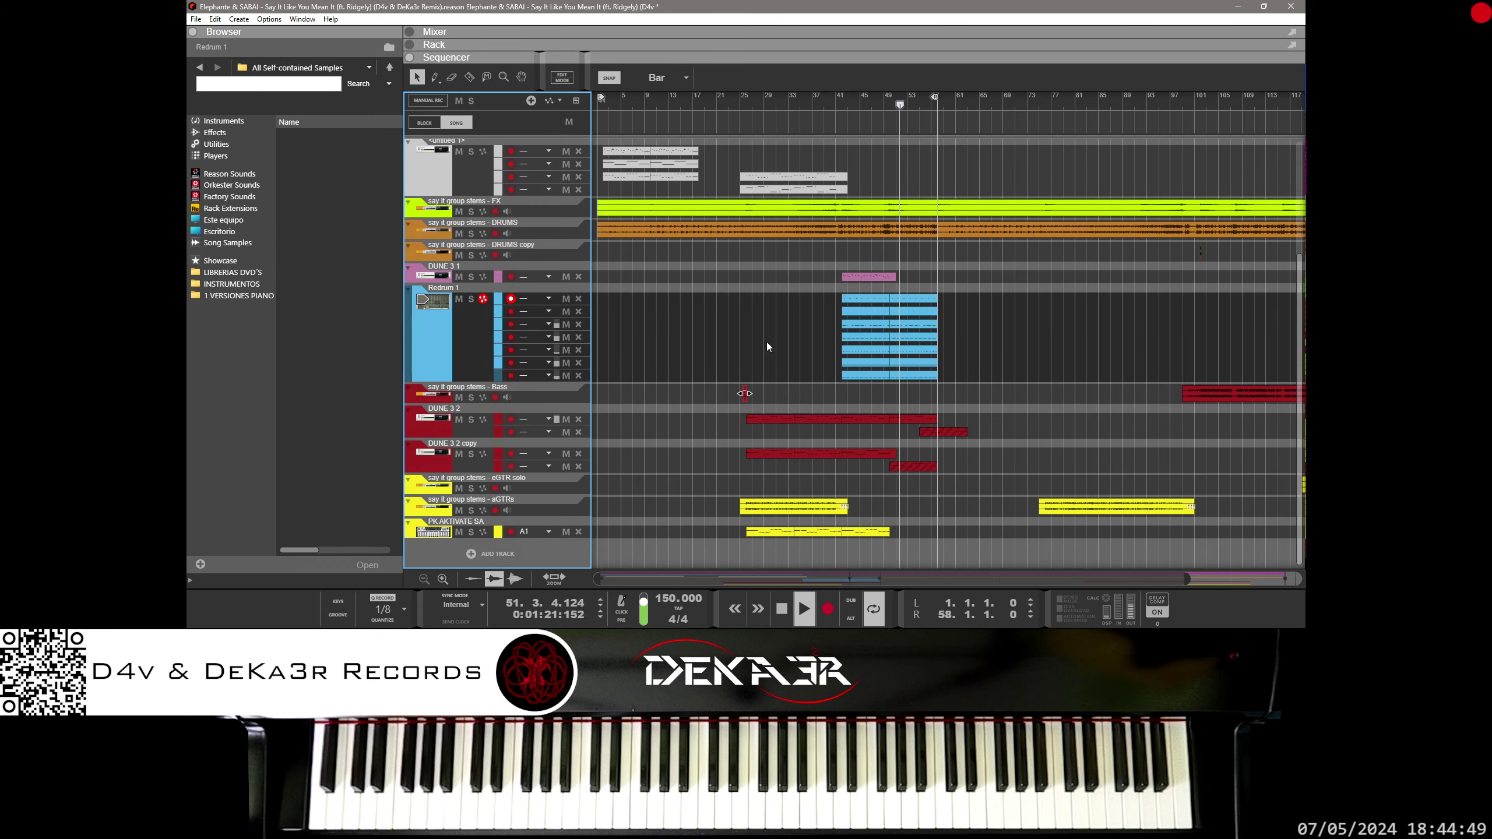
# Move the playback position to bar 1 and save the song.
pyautogui.scroll(3, 733, 310)
pyautogui.click(596, 103)
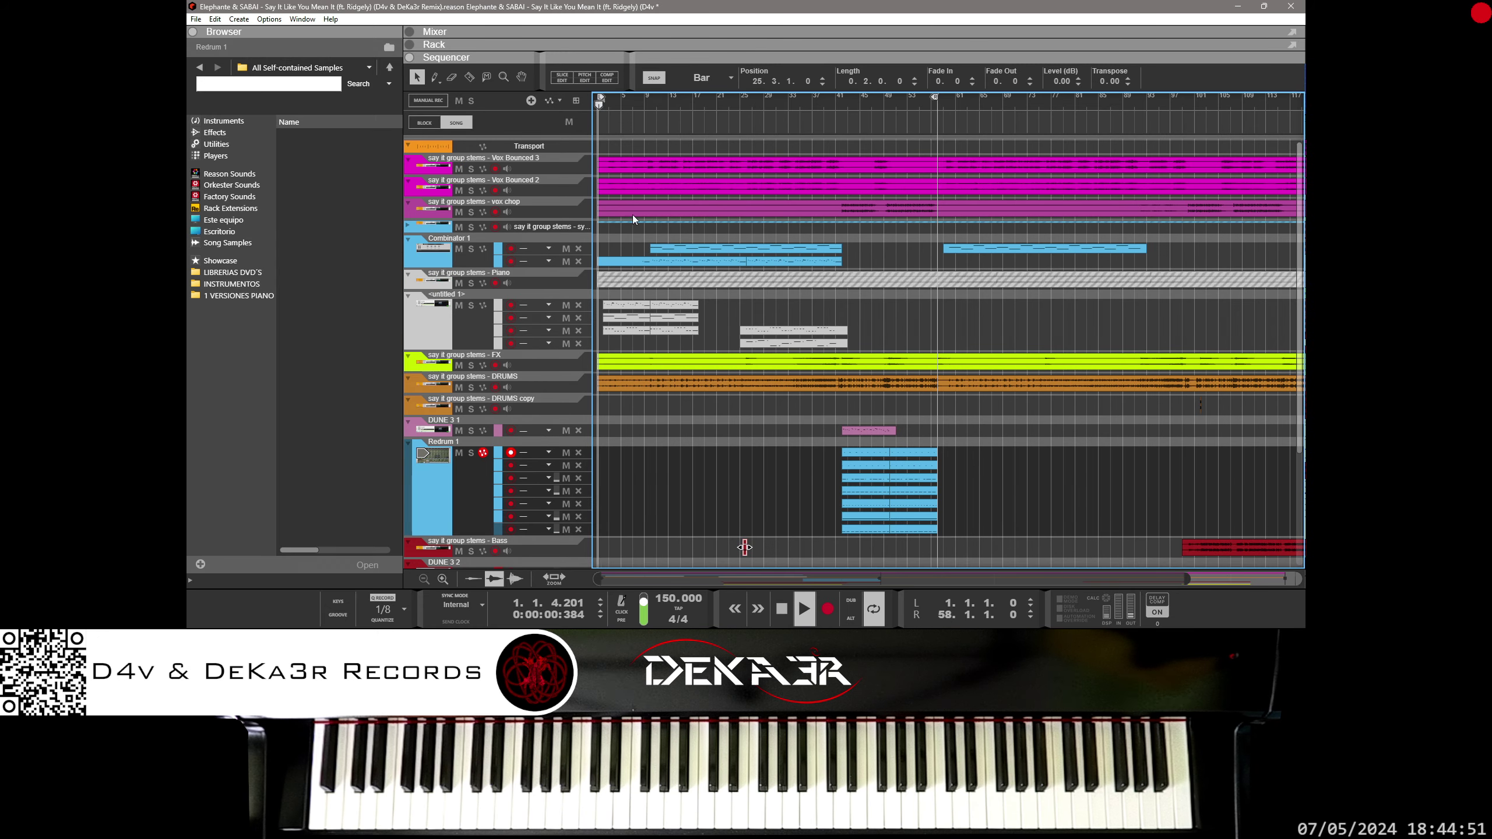
pyautogui.click(196, 19)
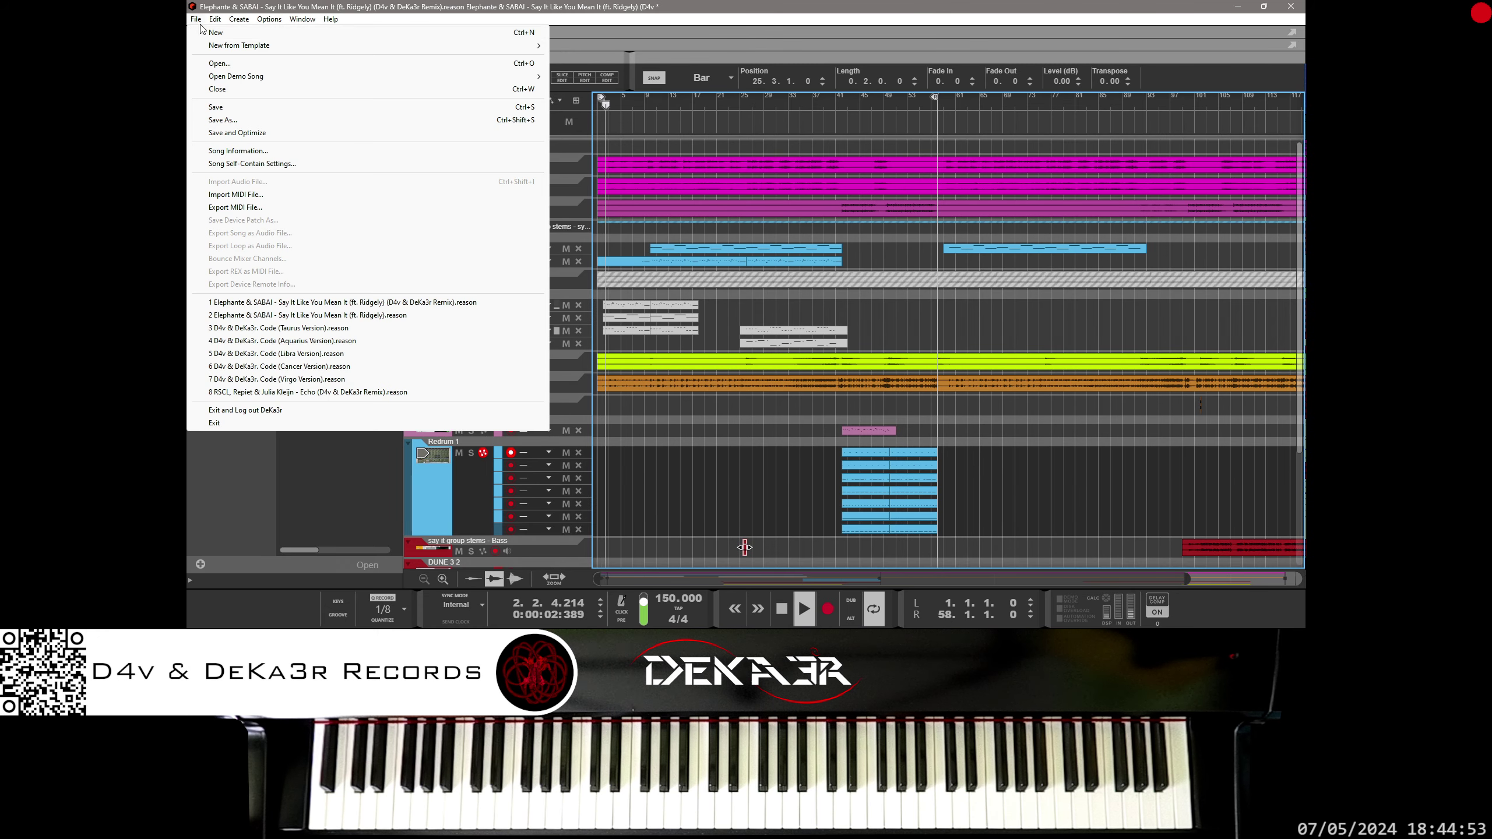
pyautogui.press('Escape')
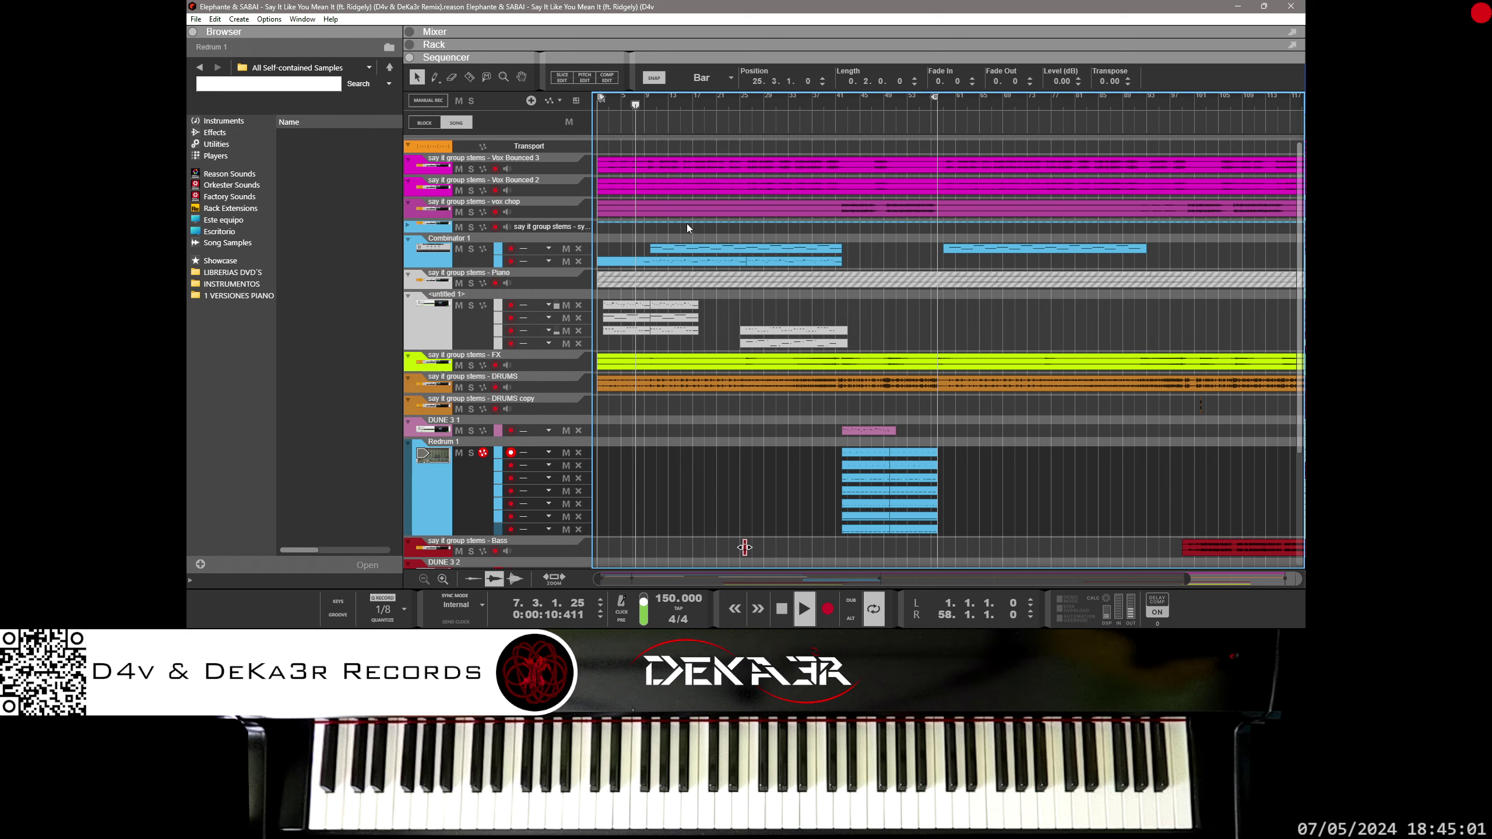
# Shorten the loop so it ends at bar 18, and restart playback from the beginning of the song.
pyautogui.moveTo(927, 99); pyautogui.dragTo(694, 112)
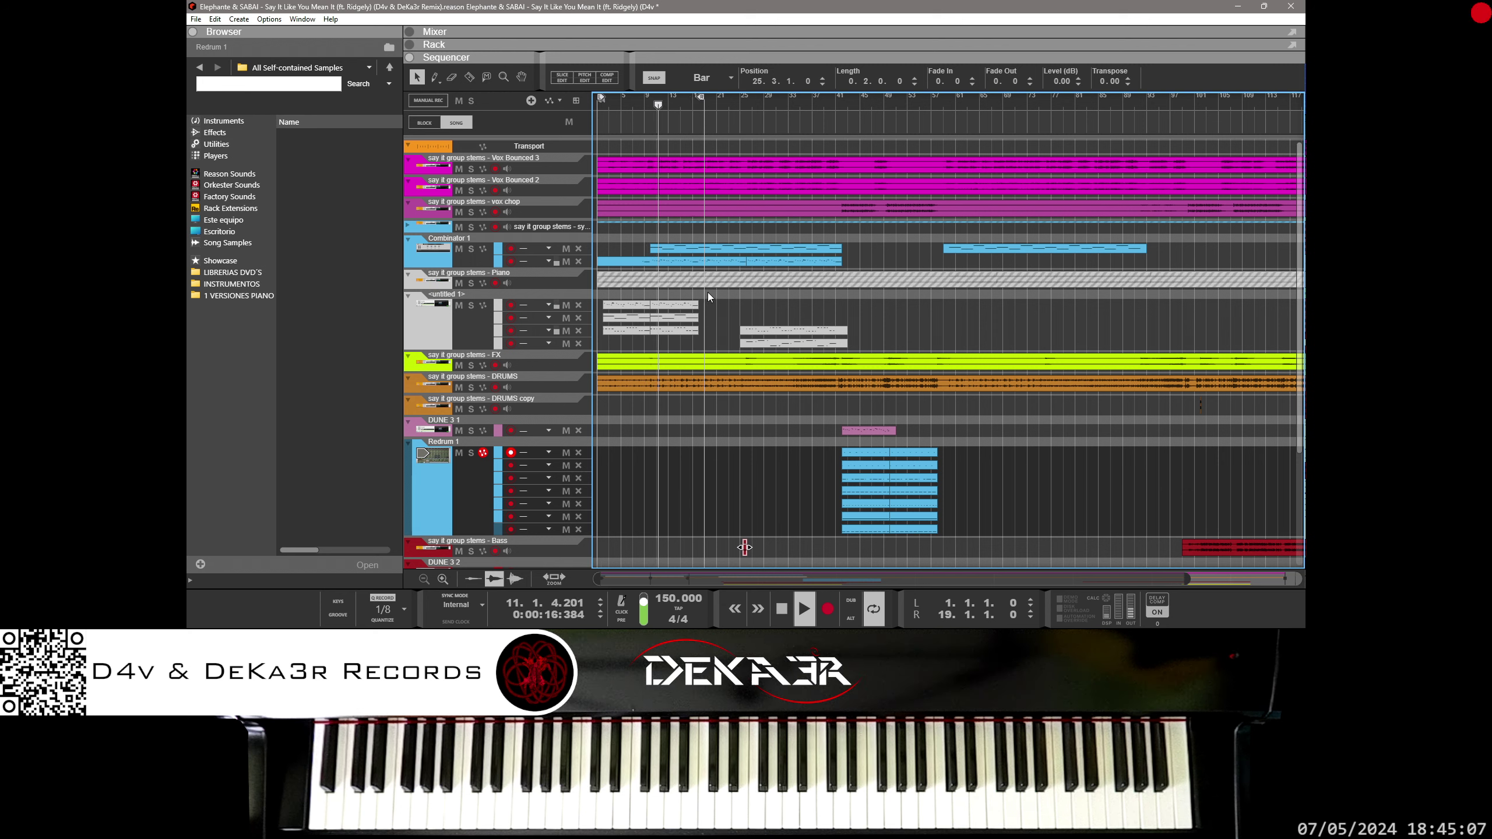
pyautogui.moveTo(702, 97); pyautogui.dragTo(844, 106)
pyautogui.scroll(-3, 921, 422)
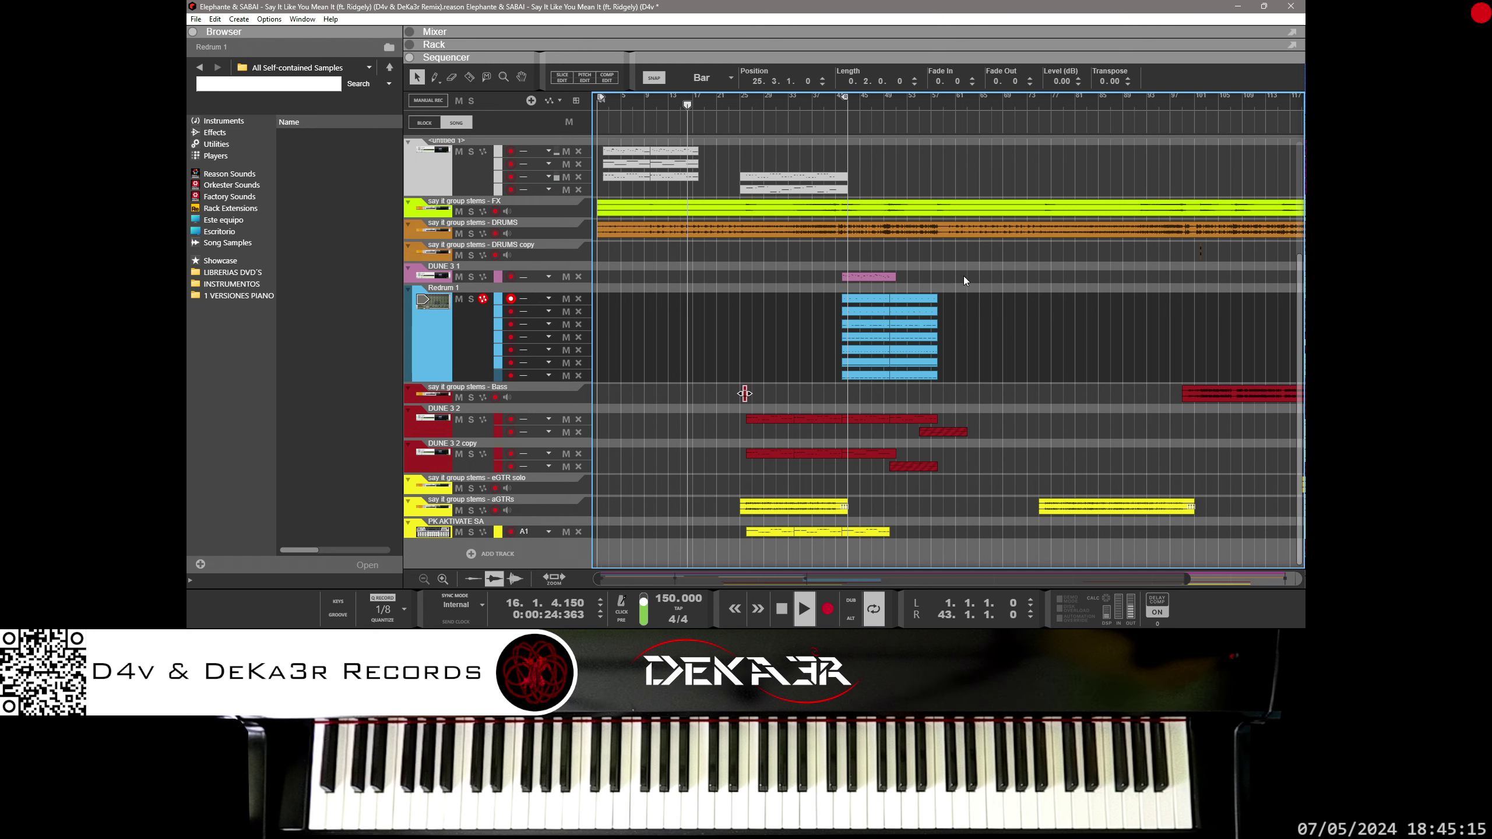
pyautogui.scroll(3, 954, 313)
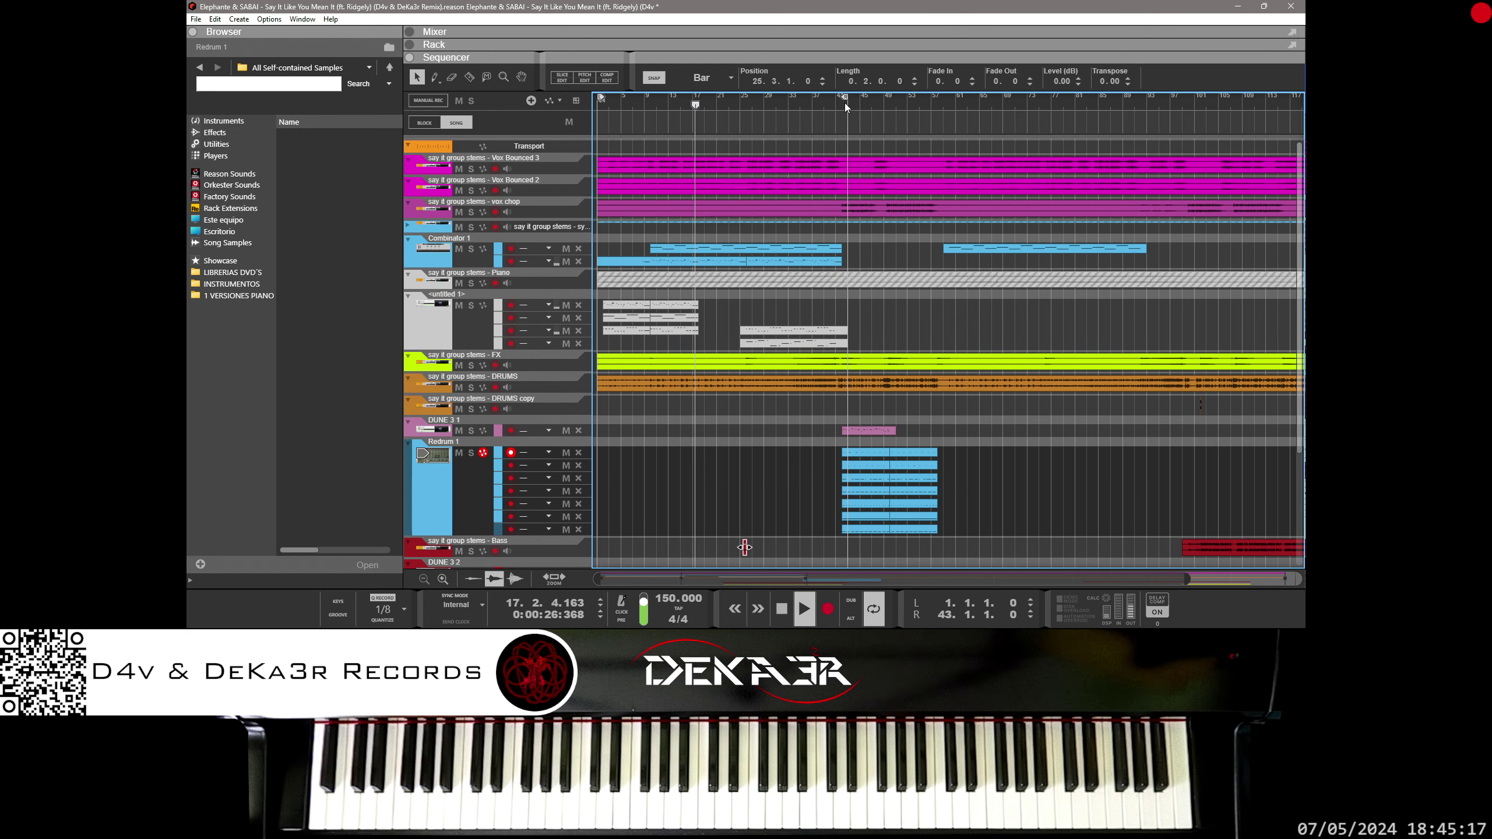
pyautogui.moveTo(844, 96); pyautogui.dragTo(697, 110)
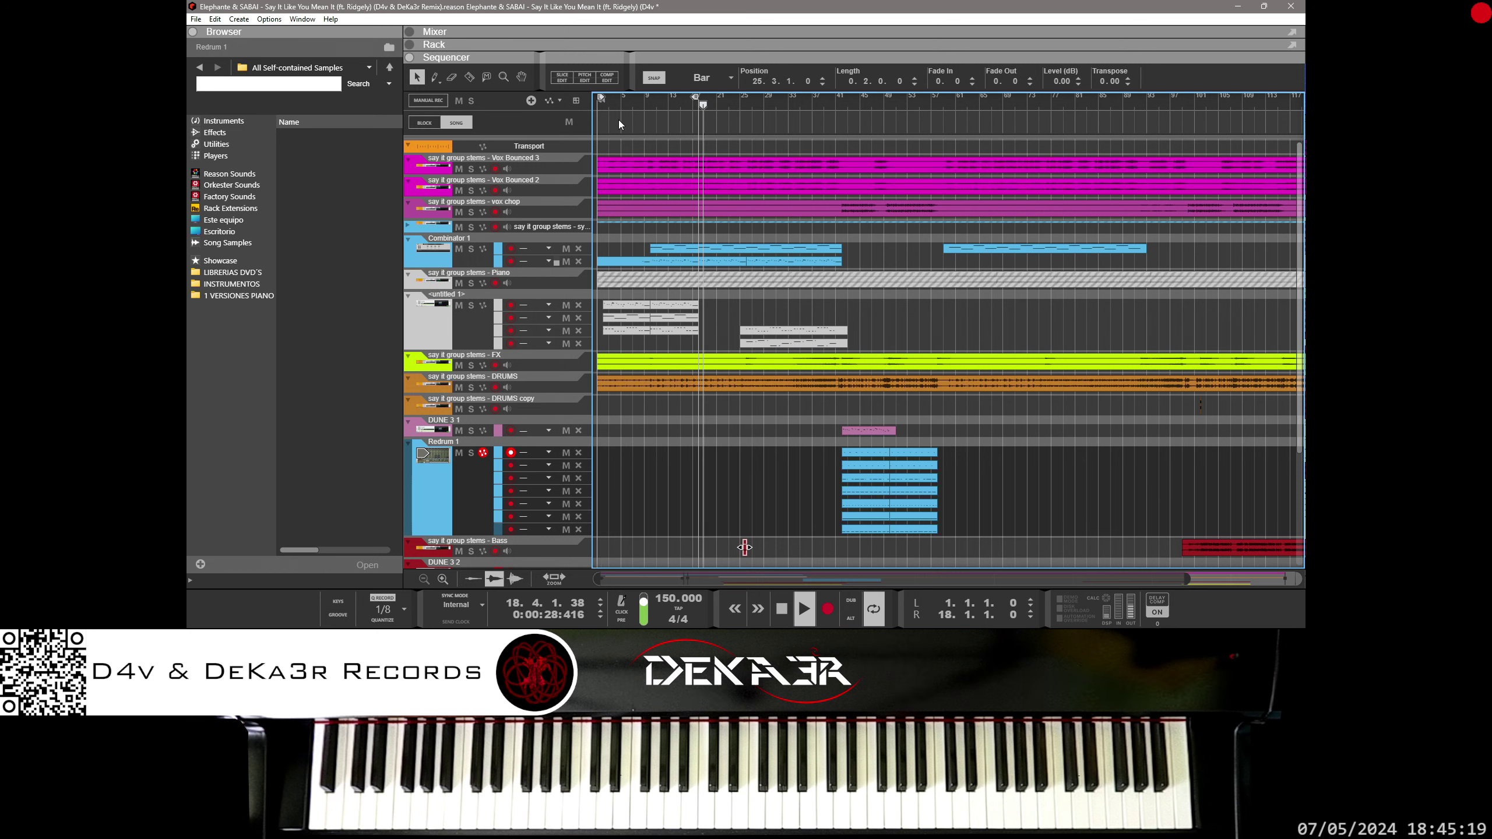
pyautogui.click(599, 105)
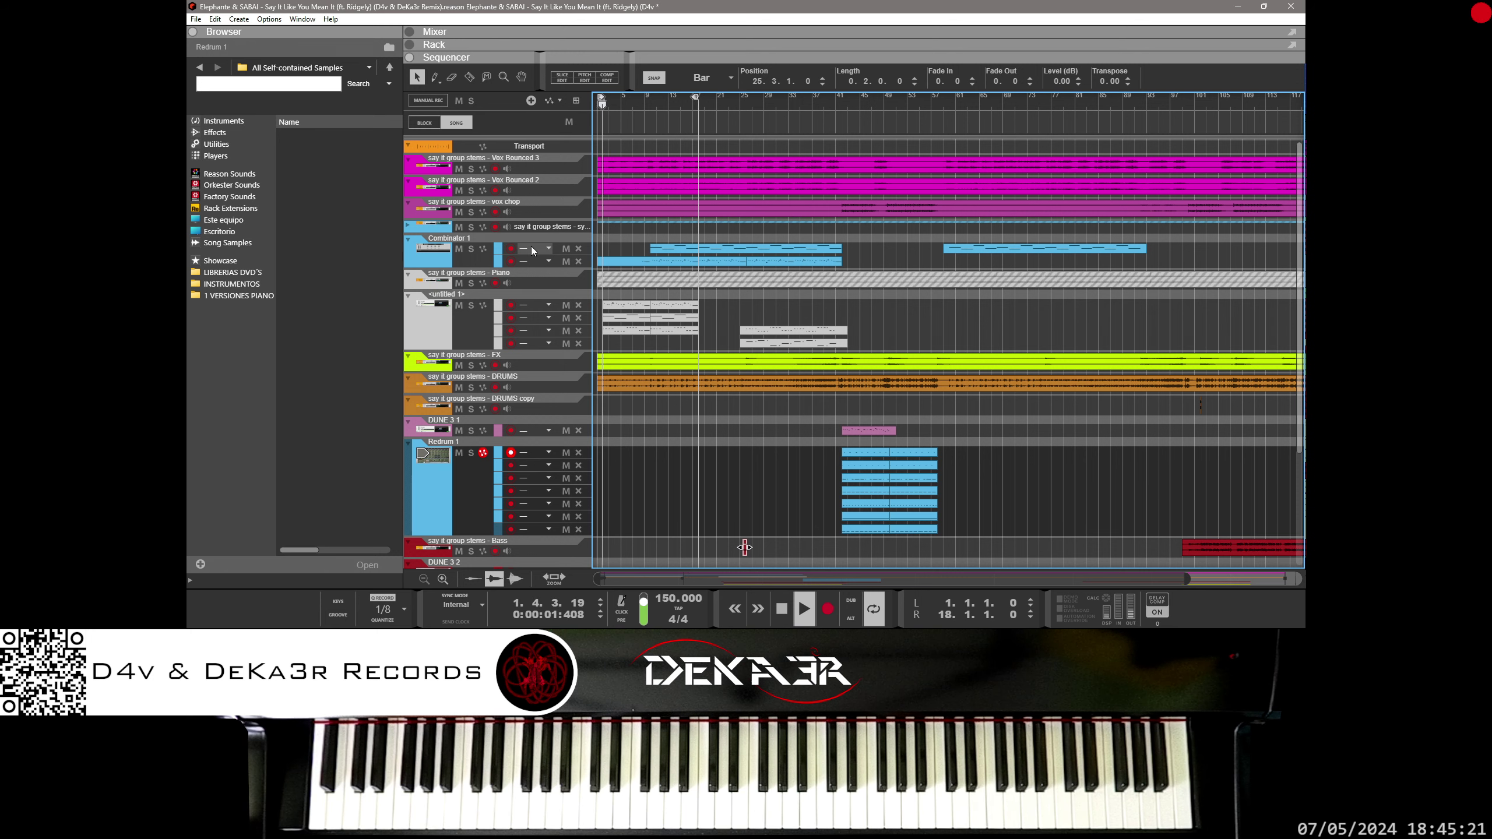
# Select the <untitled 1> instrument track and show the front of its rack devices above the sequencer.
pyautogui.click(419, 338)
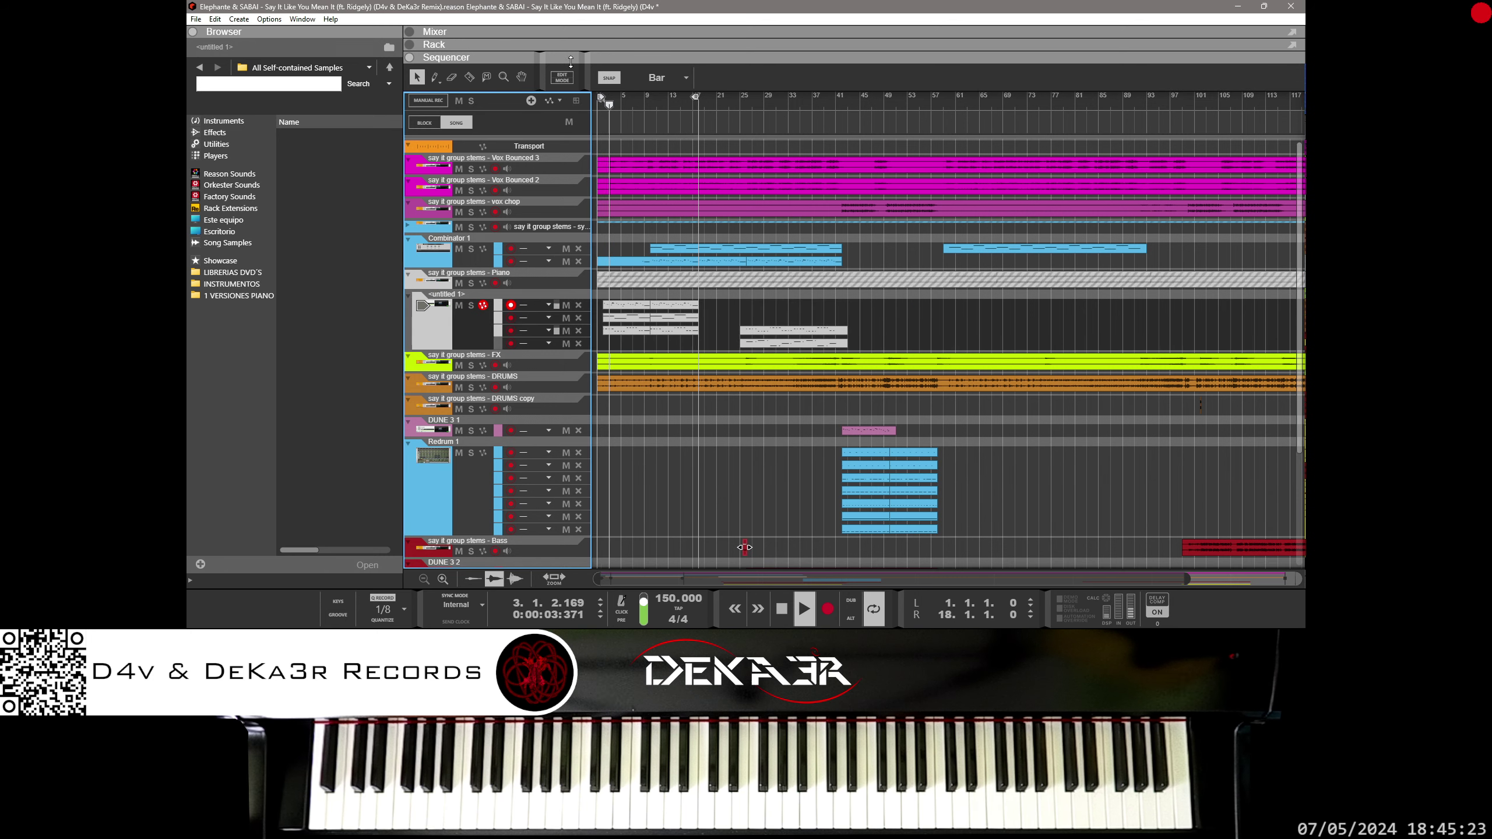
pyautogui.click(562, 45)
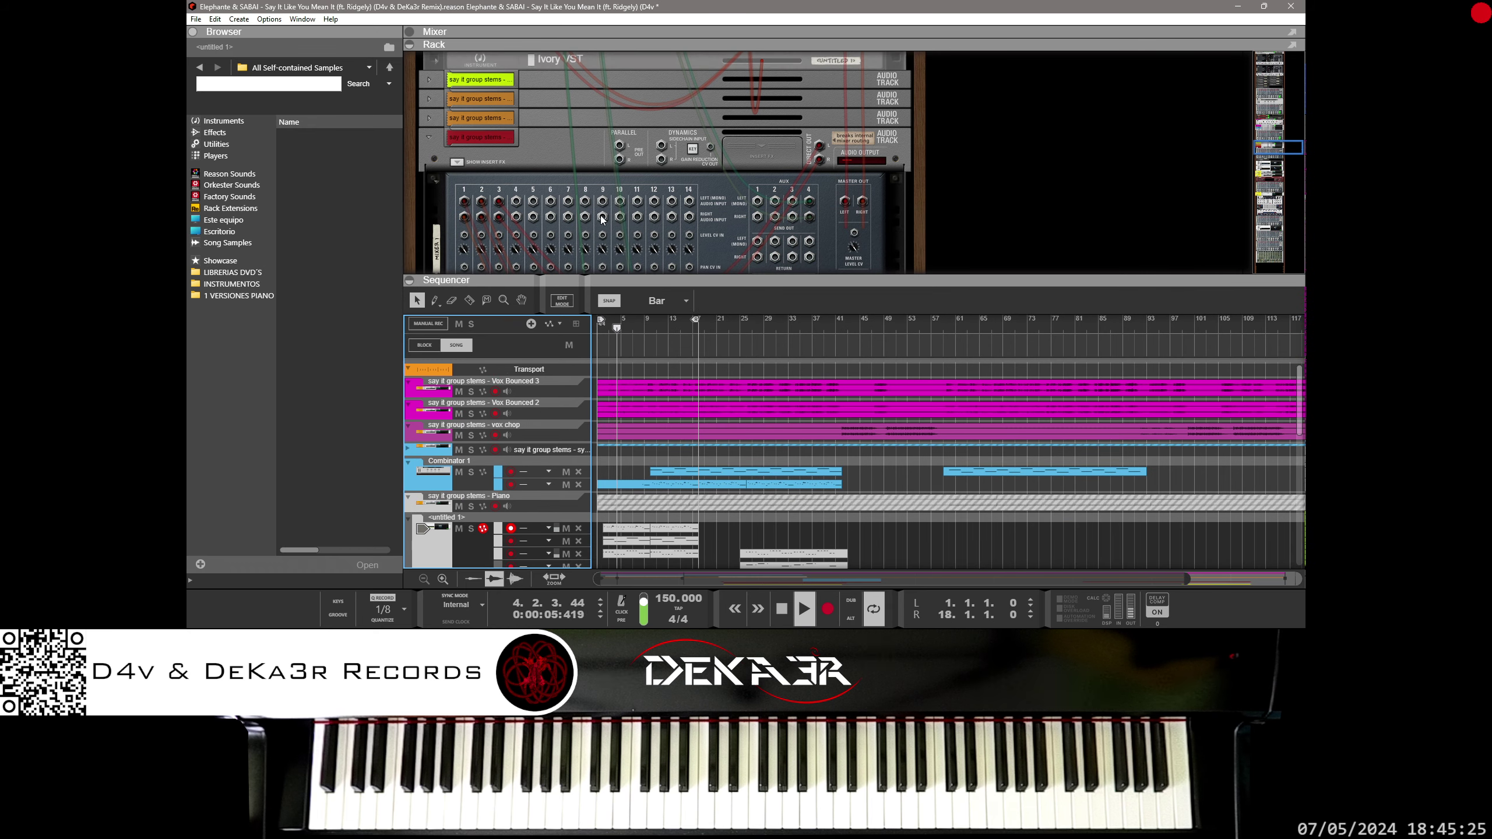
pyautogui.scroll(3, 599, 210)
pyautogui.press('Tab')
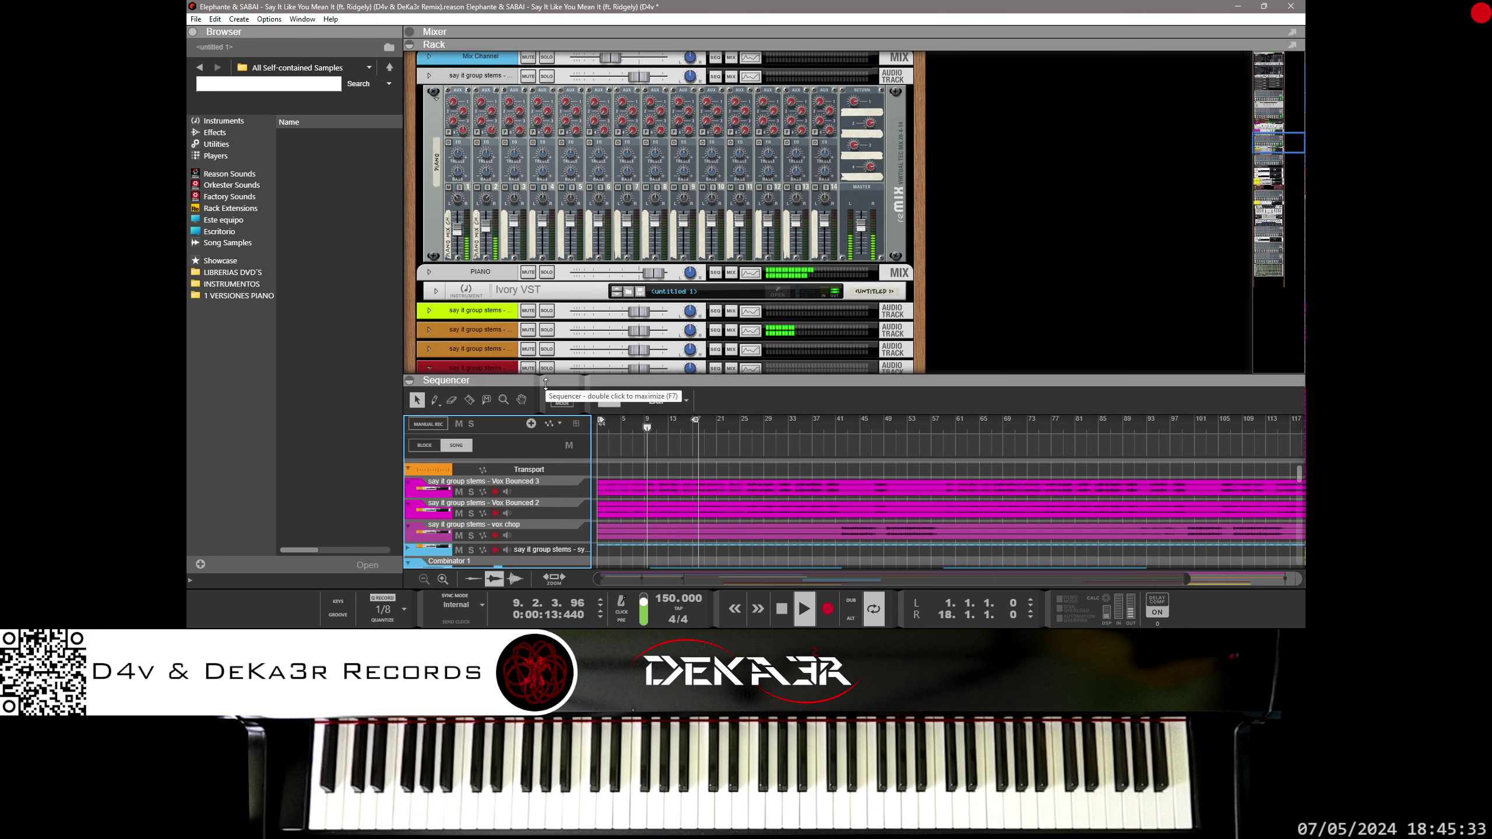
pyautogui.moveTo(545, 383); pyautogui.dragTo(602, 215)
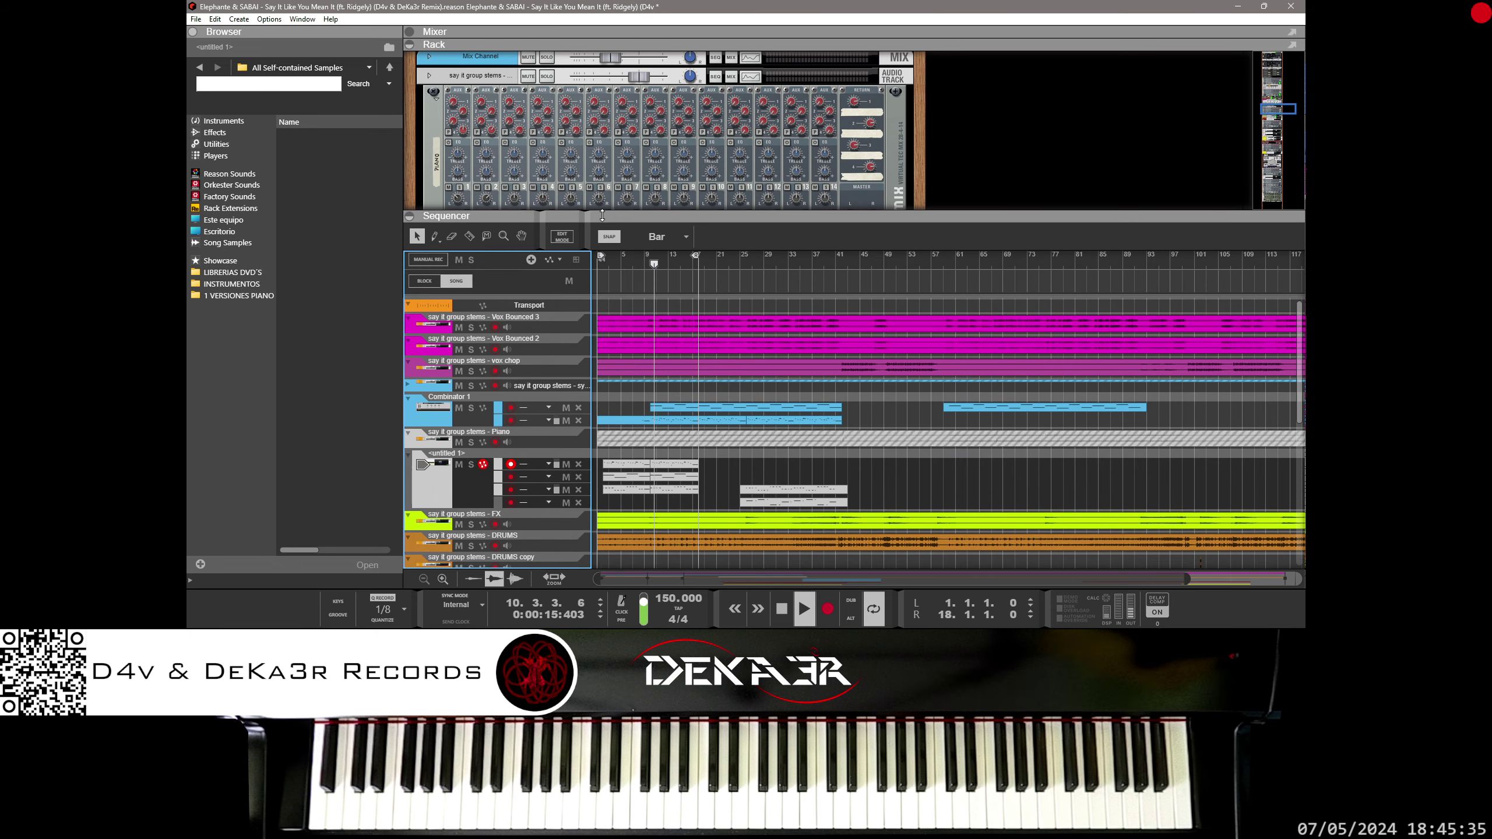
# Unfold the Ivory VST device in the rack, view its rear connections, and return to the full-height sequencer.
pyautogui.click(443, 484)
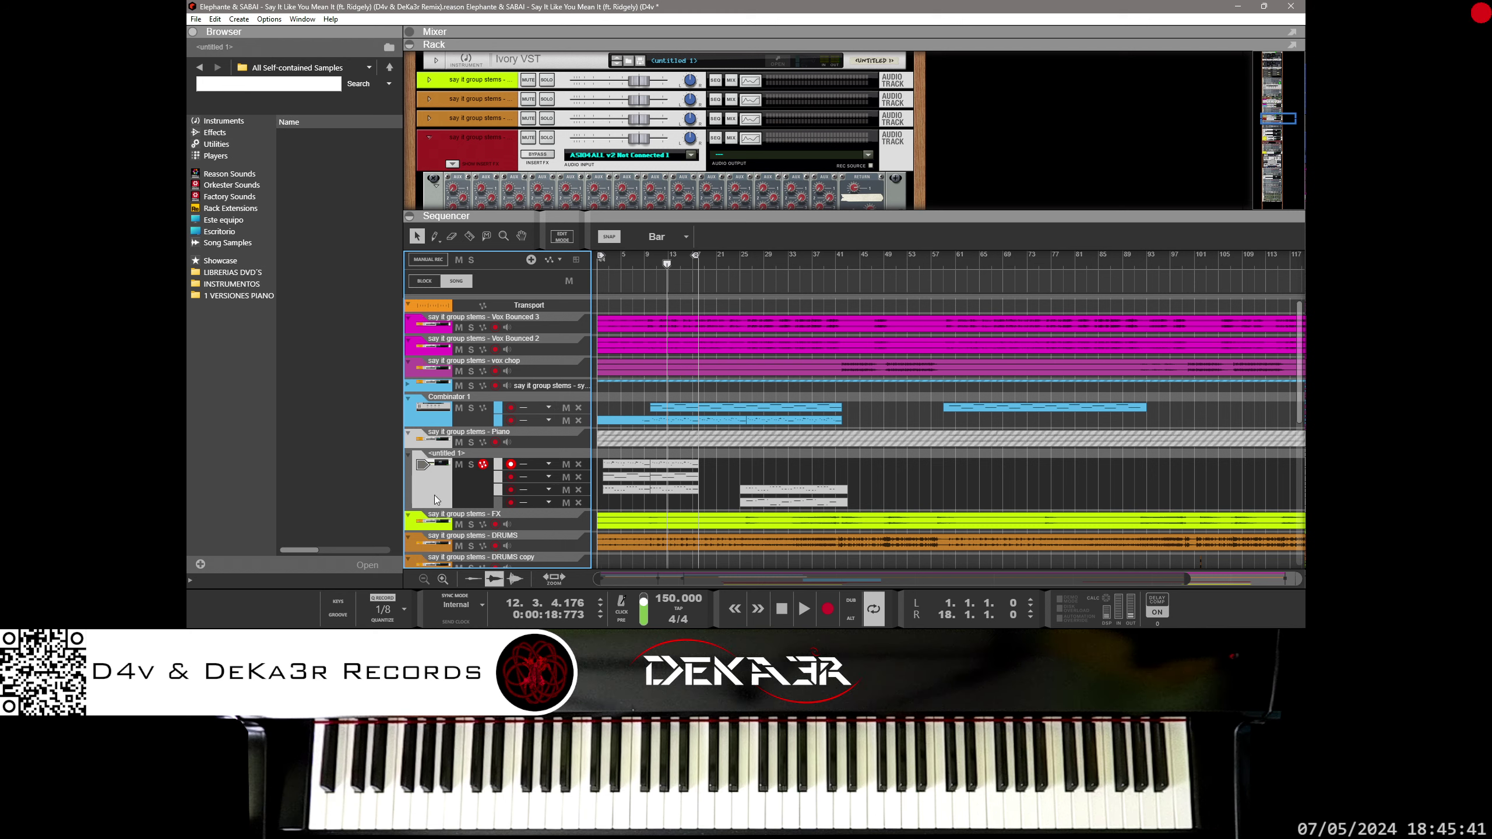
pyautogui.scroll(3, 600, 167)
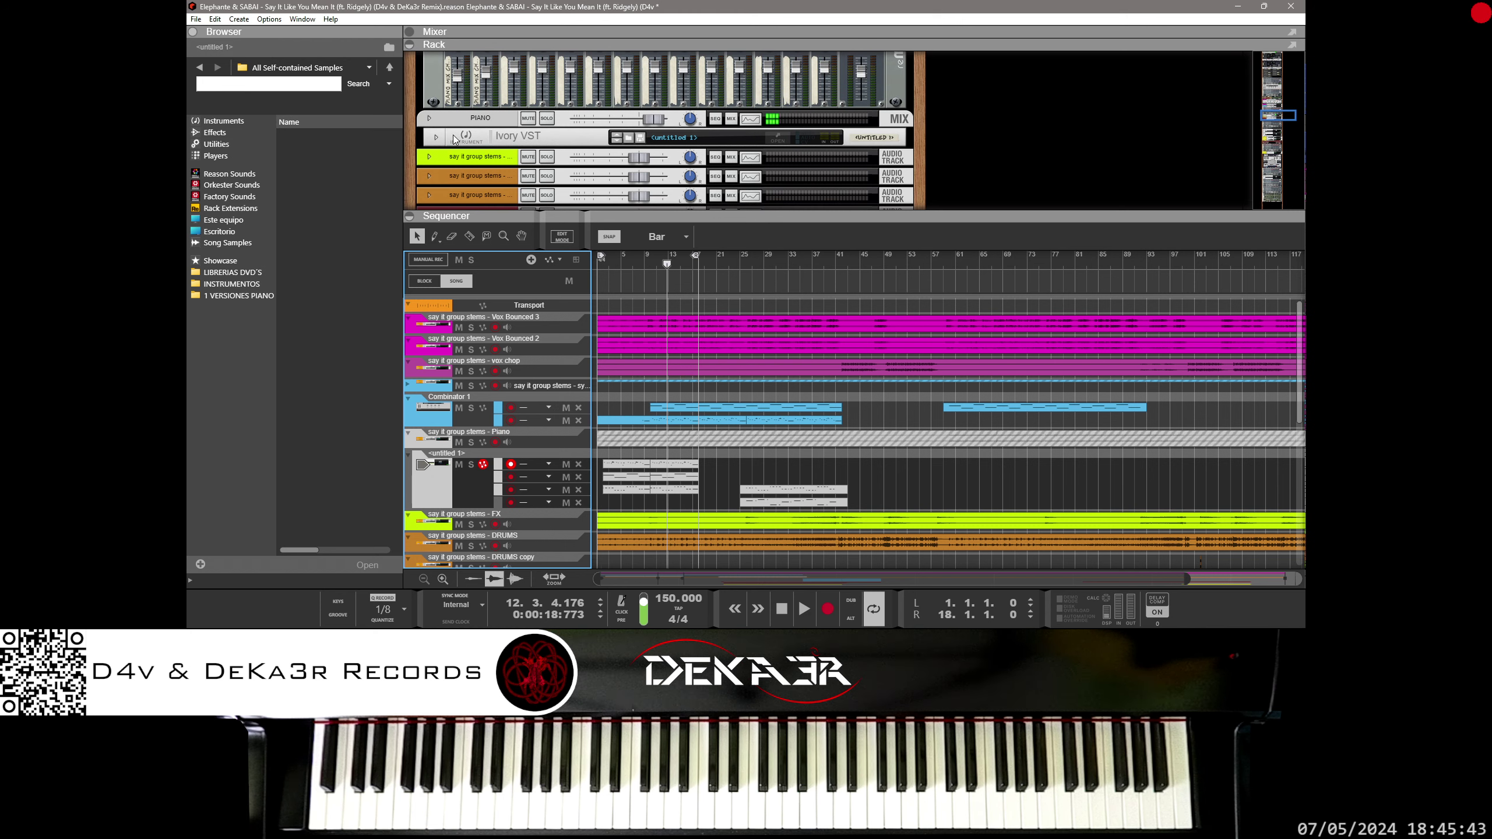
pyautogui.click(433, 139)
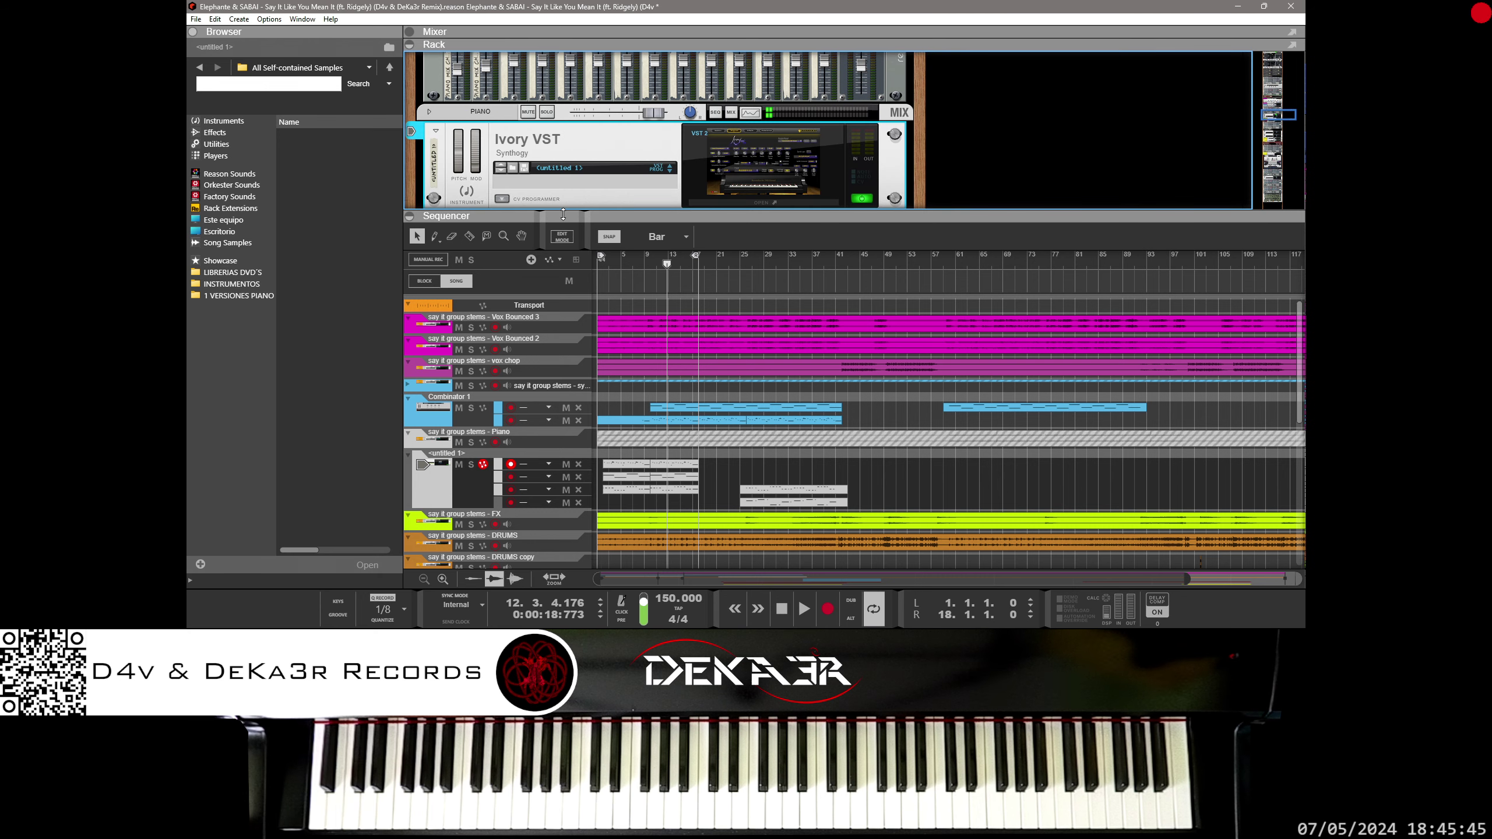
pyautogui.moveTo(563, 214); pyautogui.dragTo(556, 308)
pyautogui.press('Tab')
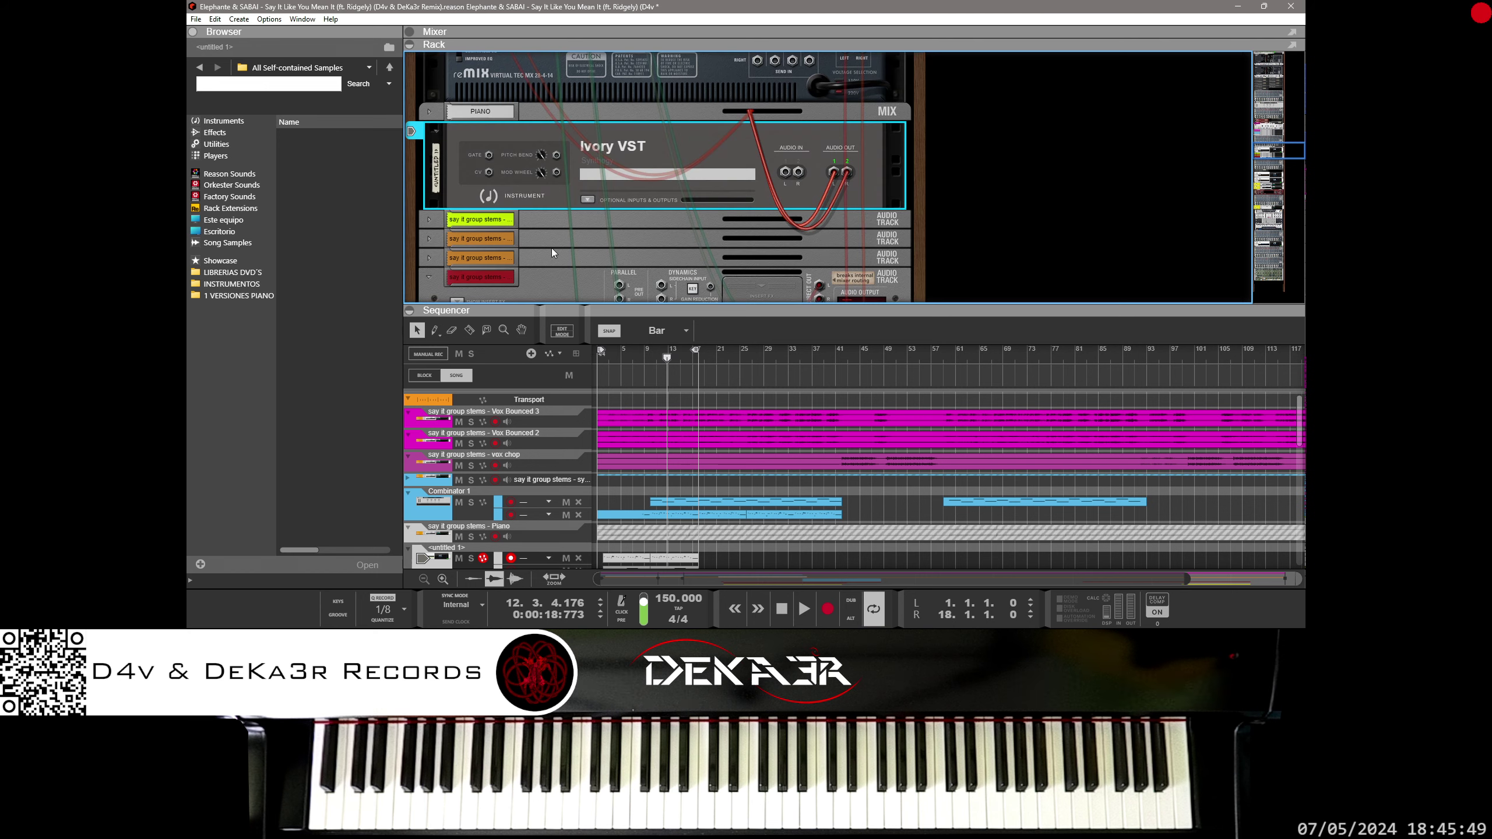
pyautogui.moveTo(690, 311); pyautogui.dragTo(662, 22)
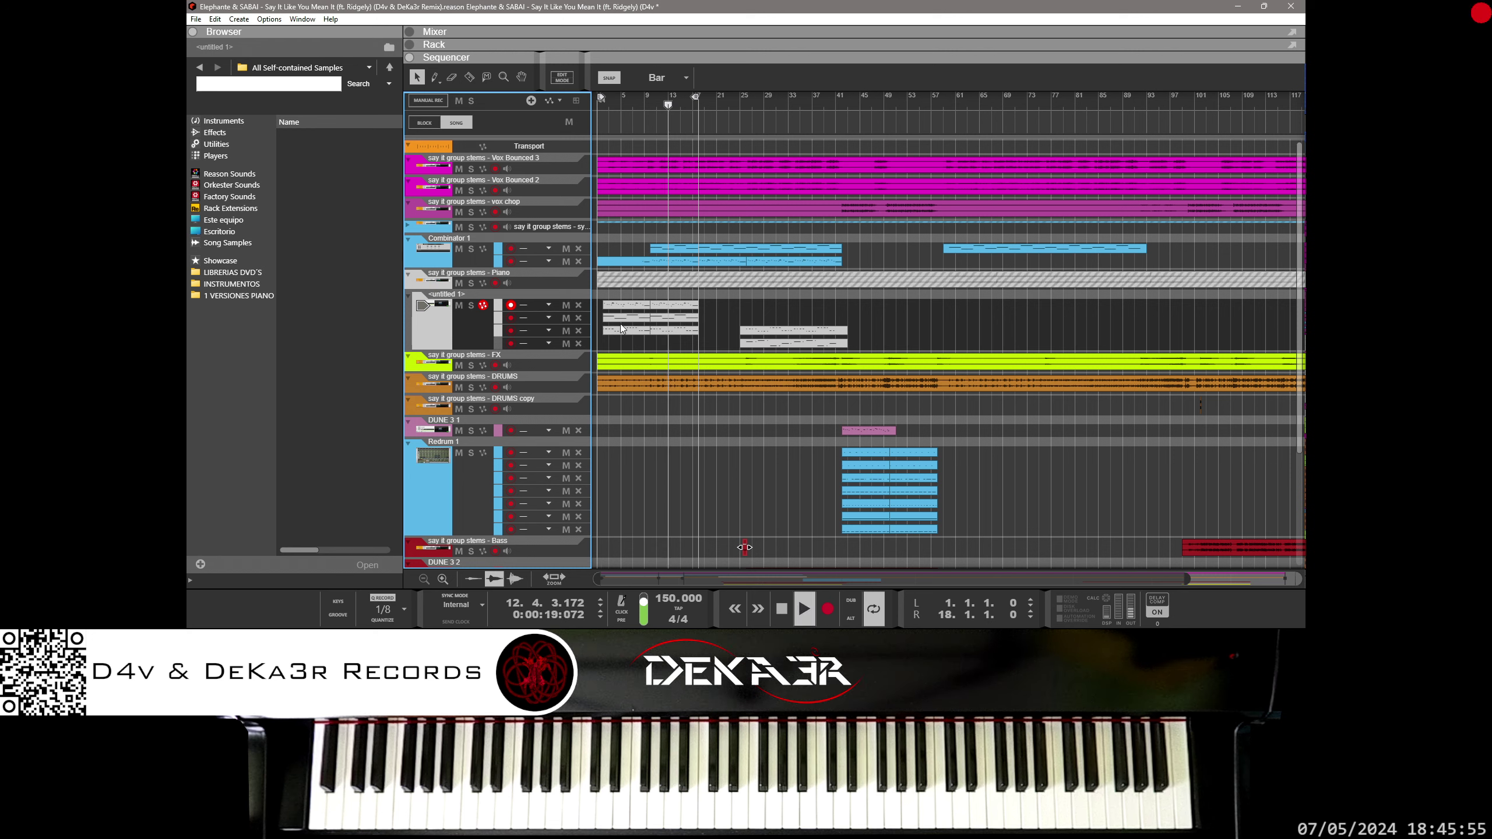
# Mute Combinator 1, the piano stem track, and the second and third note lanes of the <untitled 1> track.
pyautogui.click(459, 249)
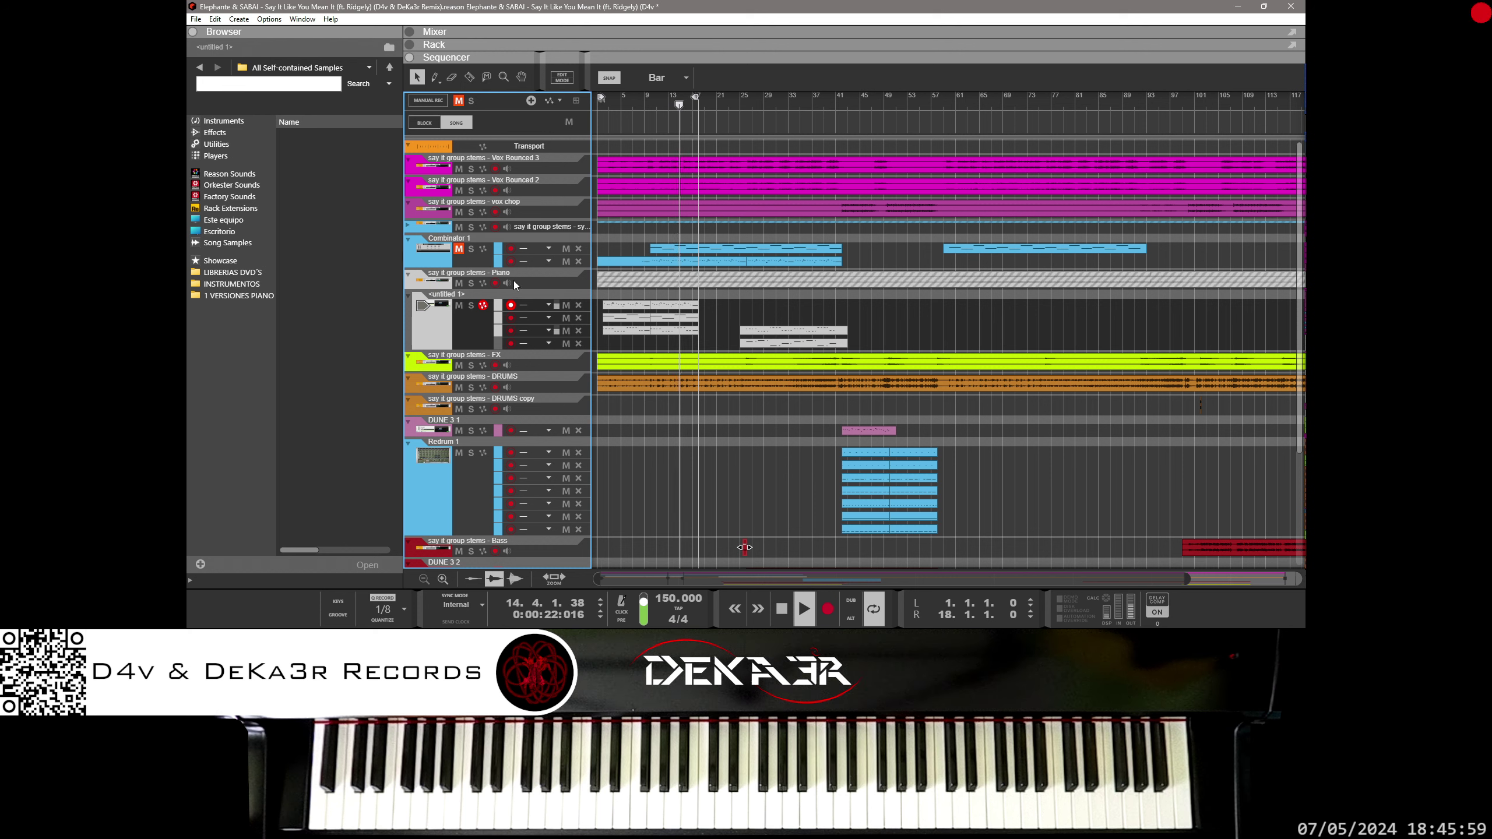
pyautogui.click(459, 283)
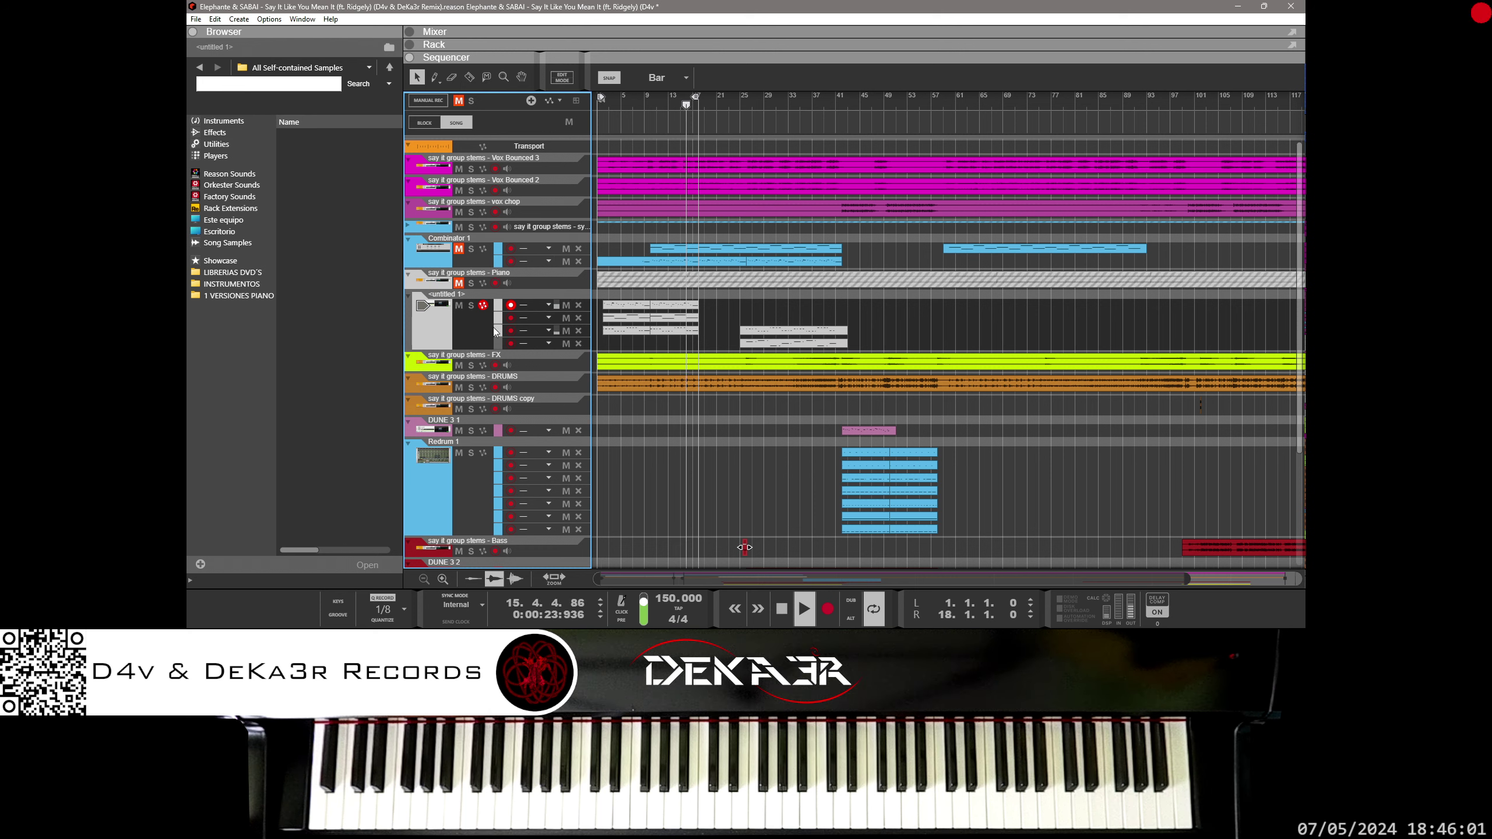
pyautogui.click(567, 331)
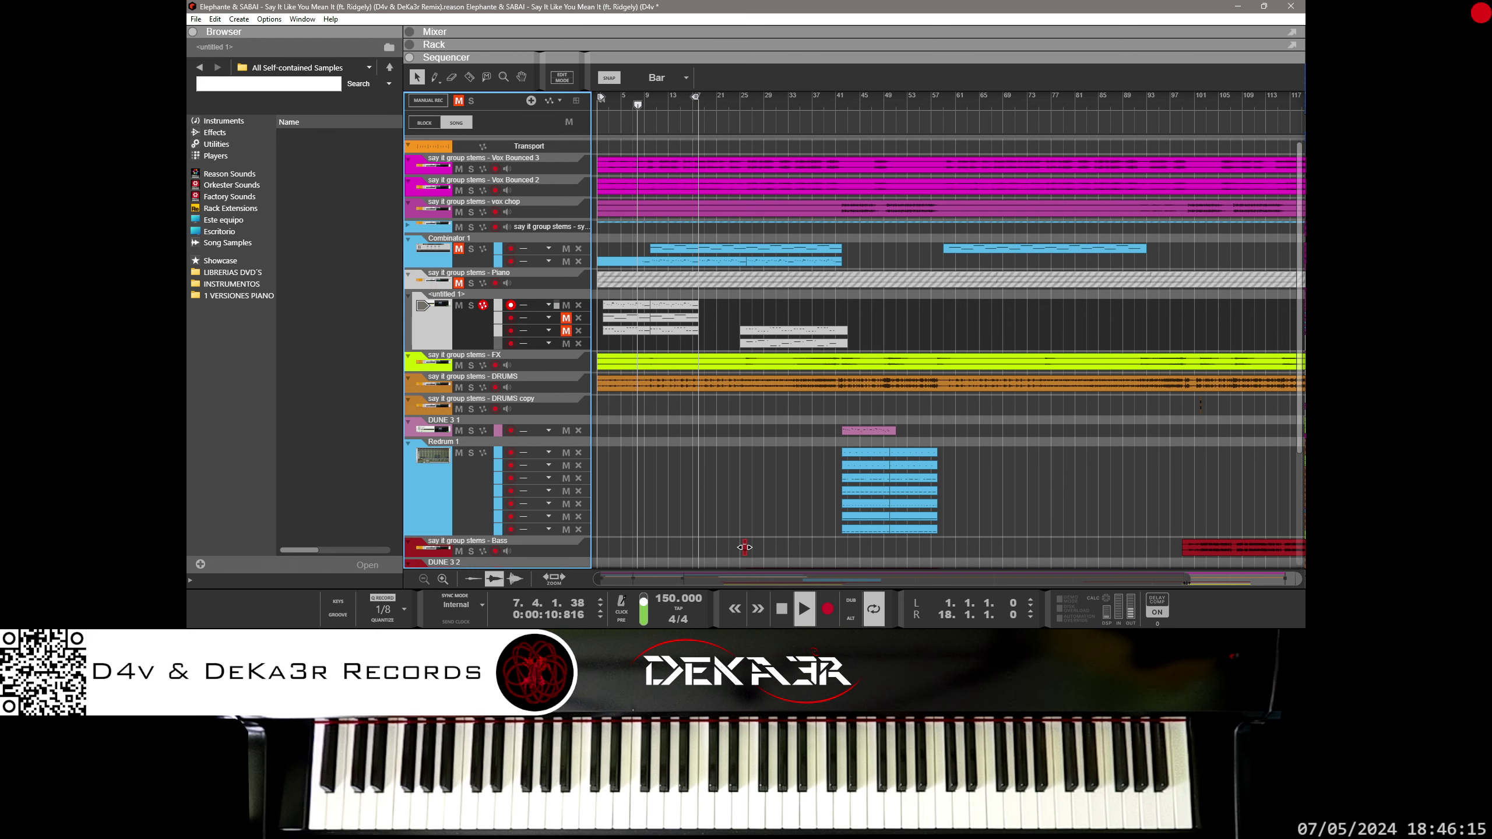
# Enlarge the <untitled 1> track's lanes and move both Lane 5 clips so they start at bar 10.
pyautogui.scroll(3, 1051, 549)
pyautogui.scroll(1, 810, 494)
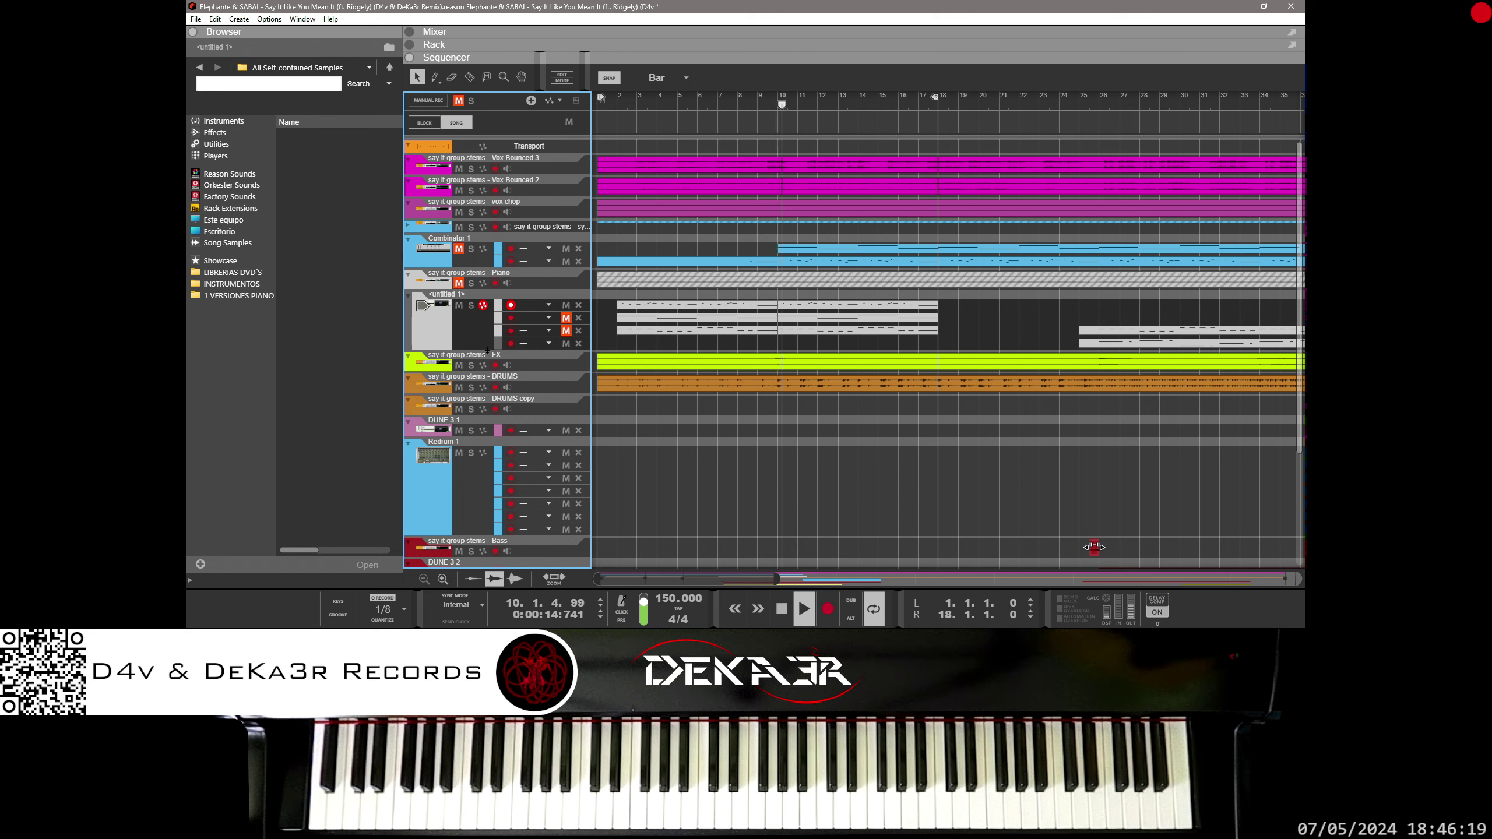
pyautogui.moveTo(482, 351); pyautogui.dragTo(487, 418)
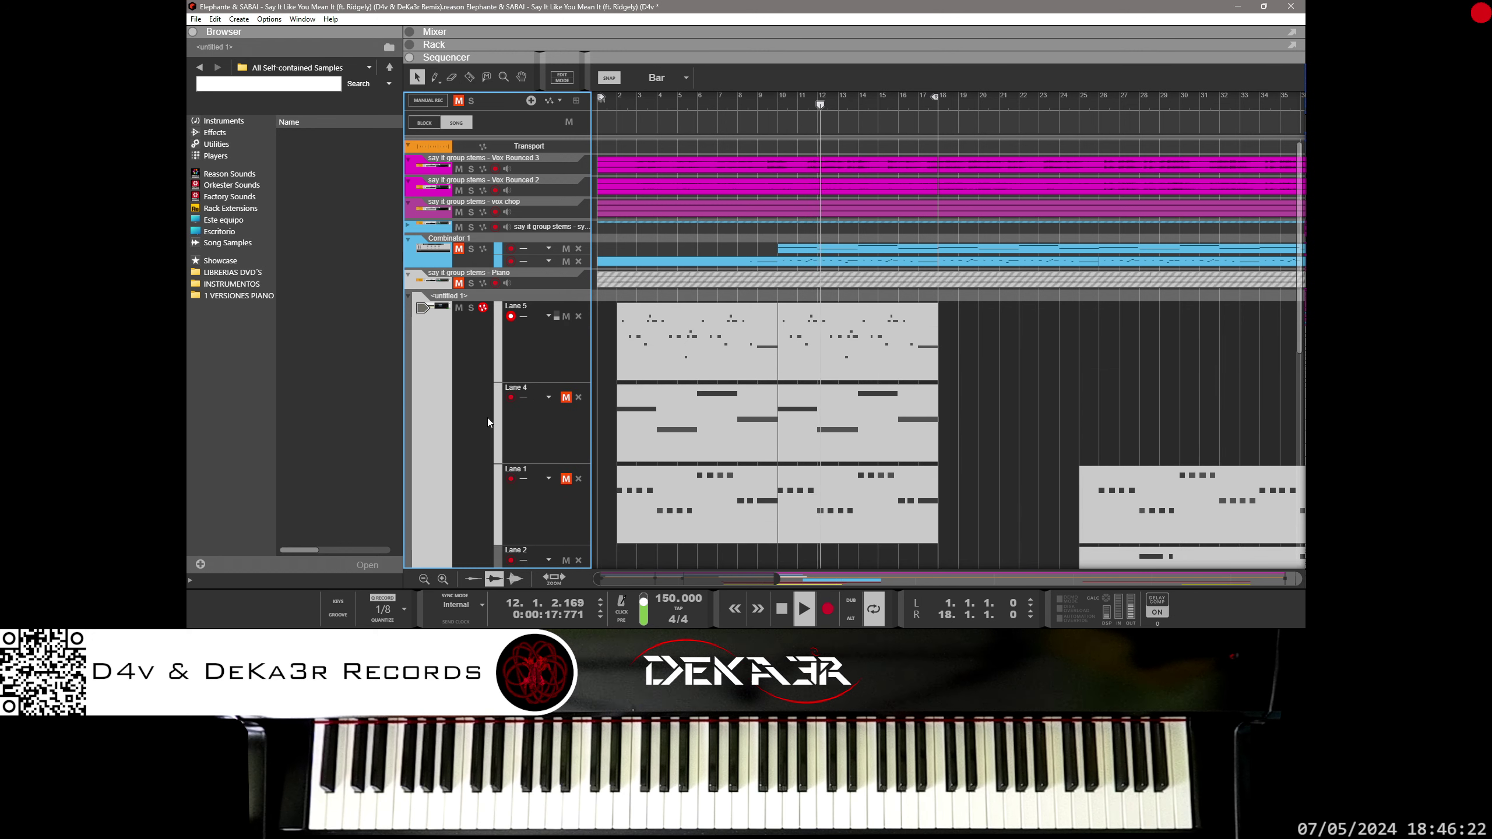
pyautogui.click(972, 408)
pyautogui.click(674, 349)
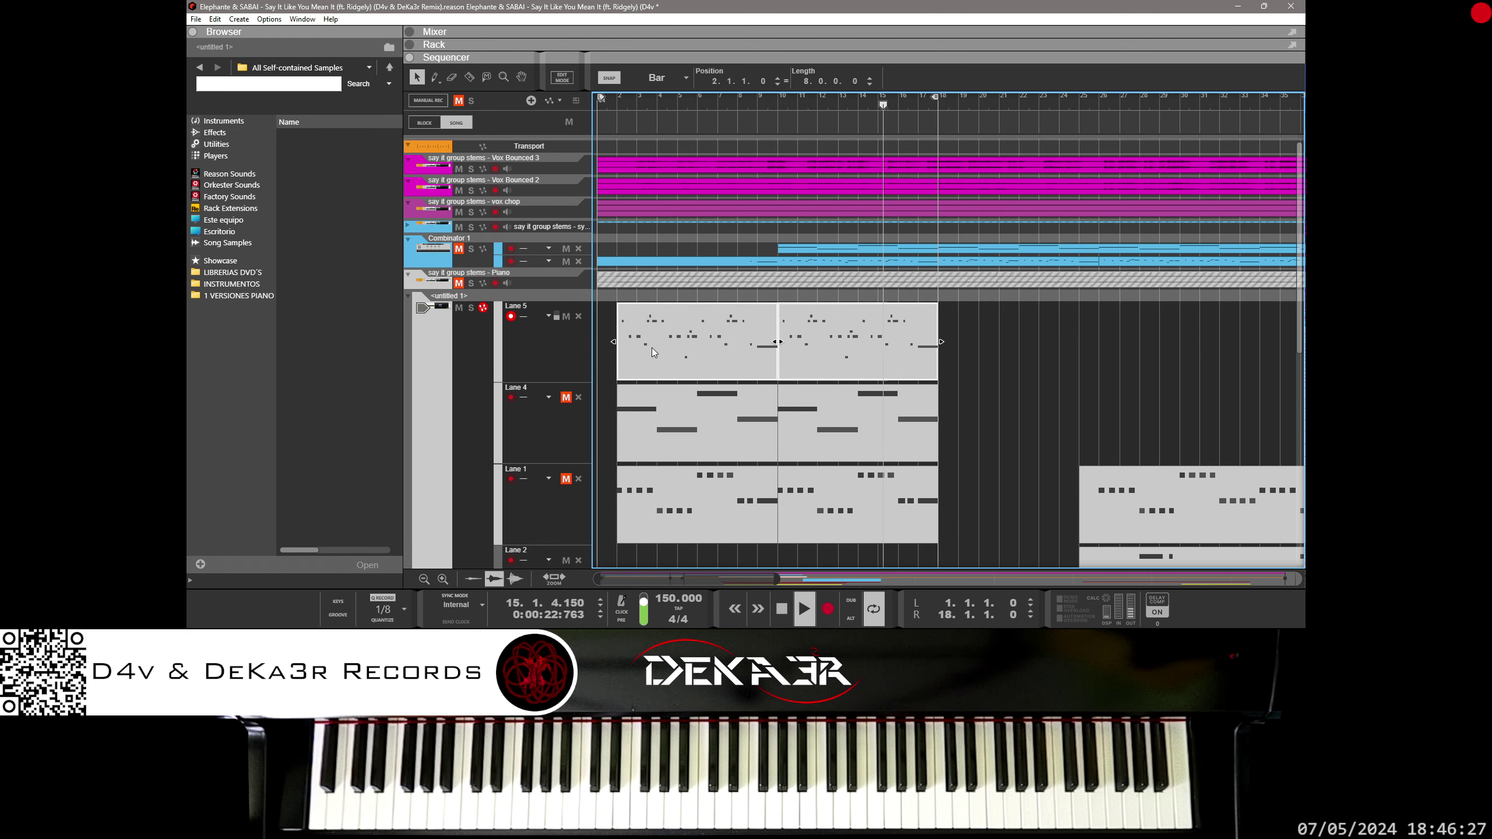
pyautogui.moveTo(651, 348); pyautogui.dragTo(812, 347)
pyautogui.scroll(-2, 1084, 450)
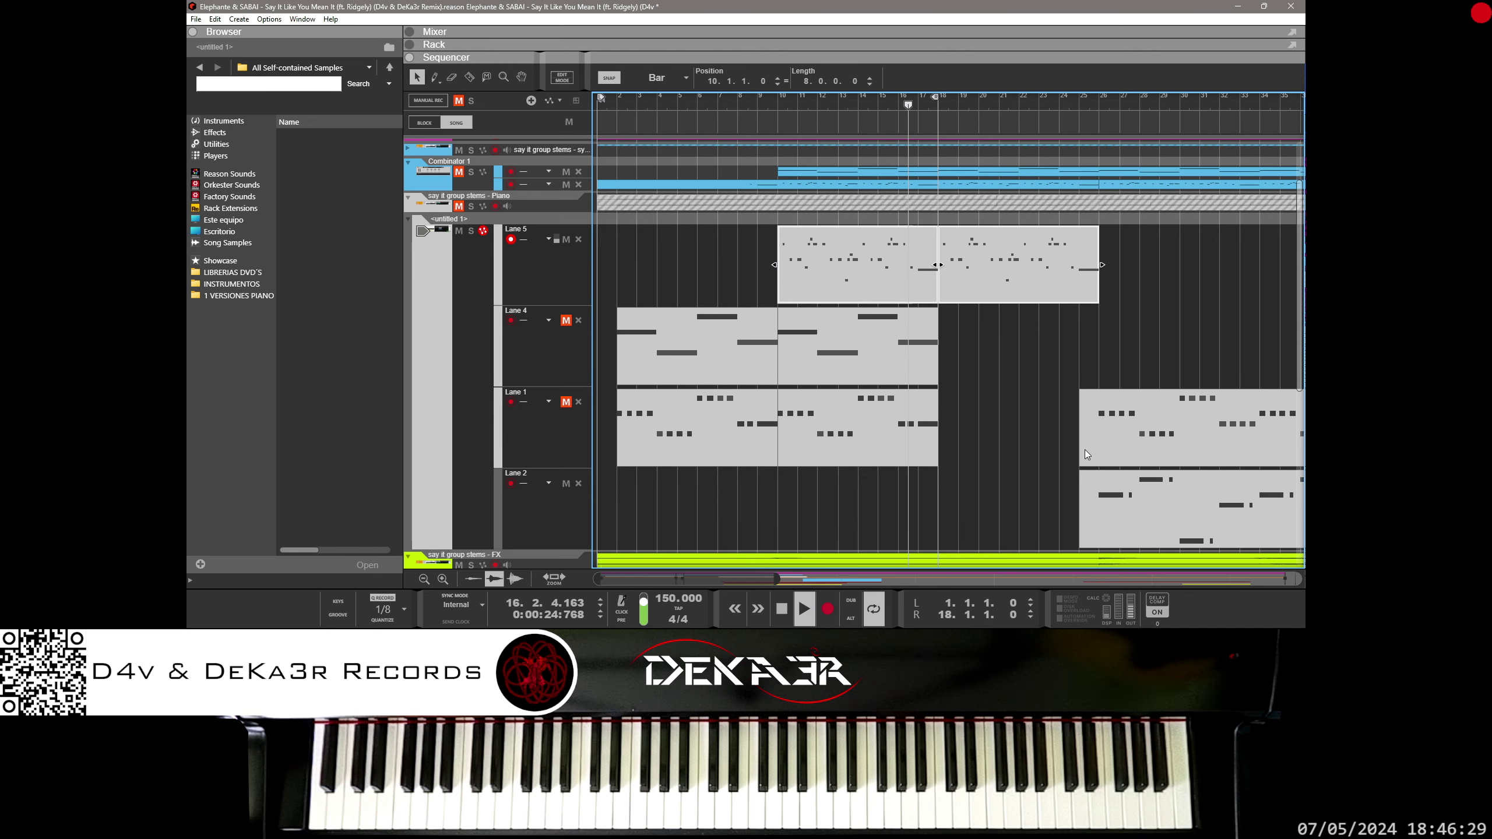
# Move the 18-bar clips in Lane 1 and Lane 2 together so they start at bar 26.
pyautogui.moveTo(764, 569); pyautogui.dragTo(862, 569)
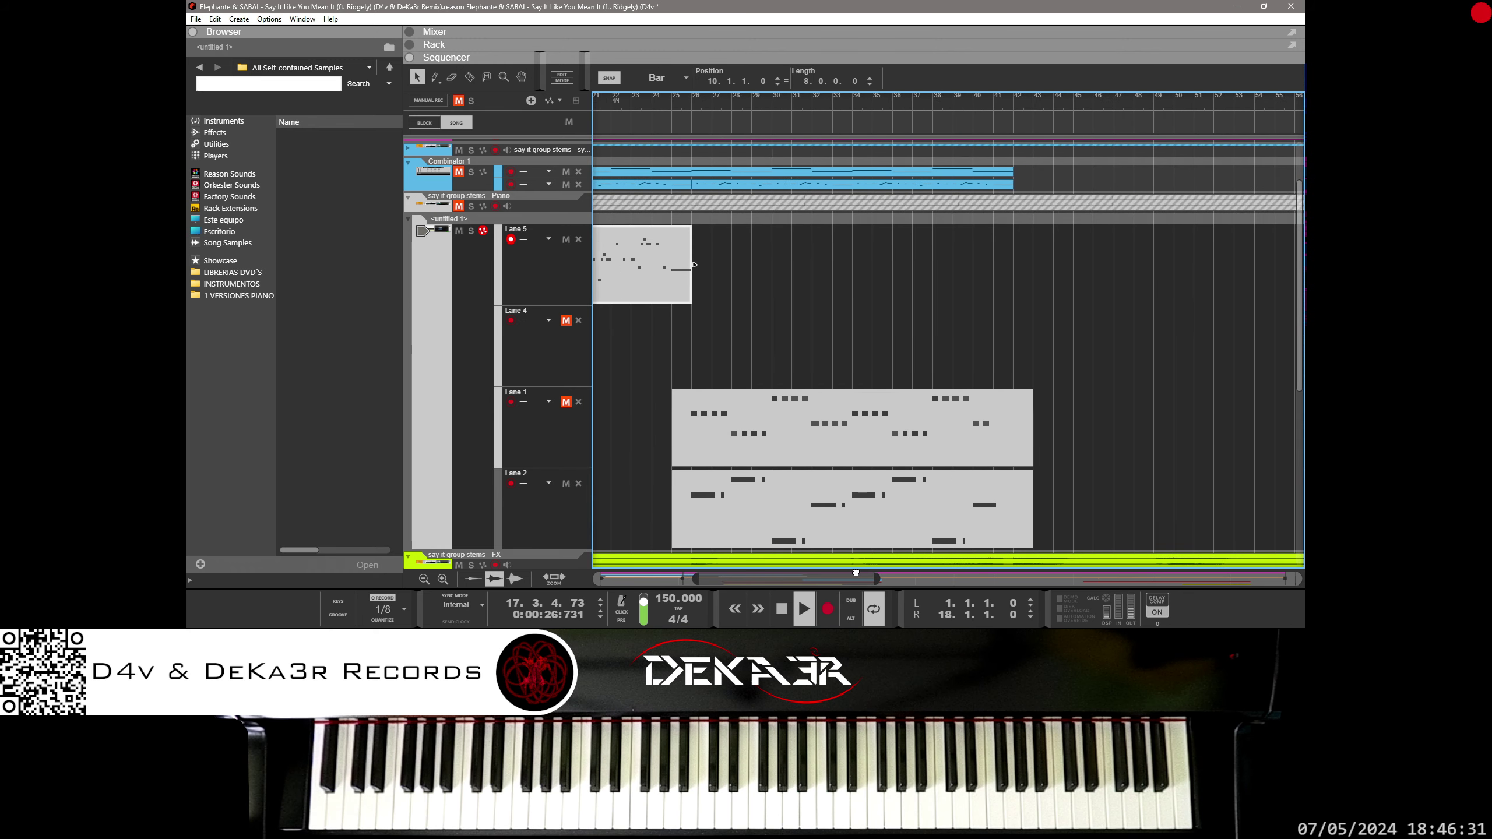
pyautogui.click(854, 486)
pyautogui.moveTo(813, 499); pyautogui.dragTo(852, 502)
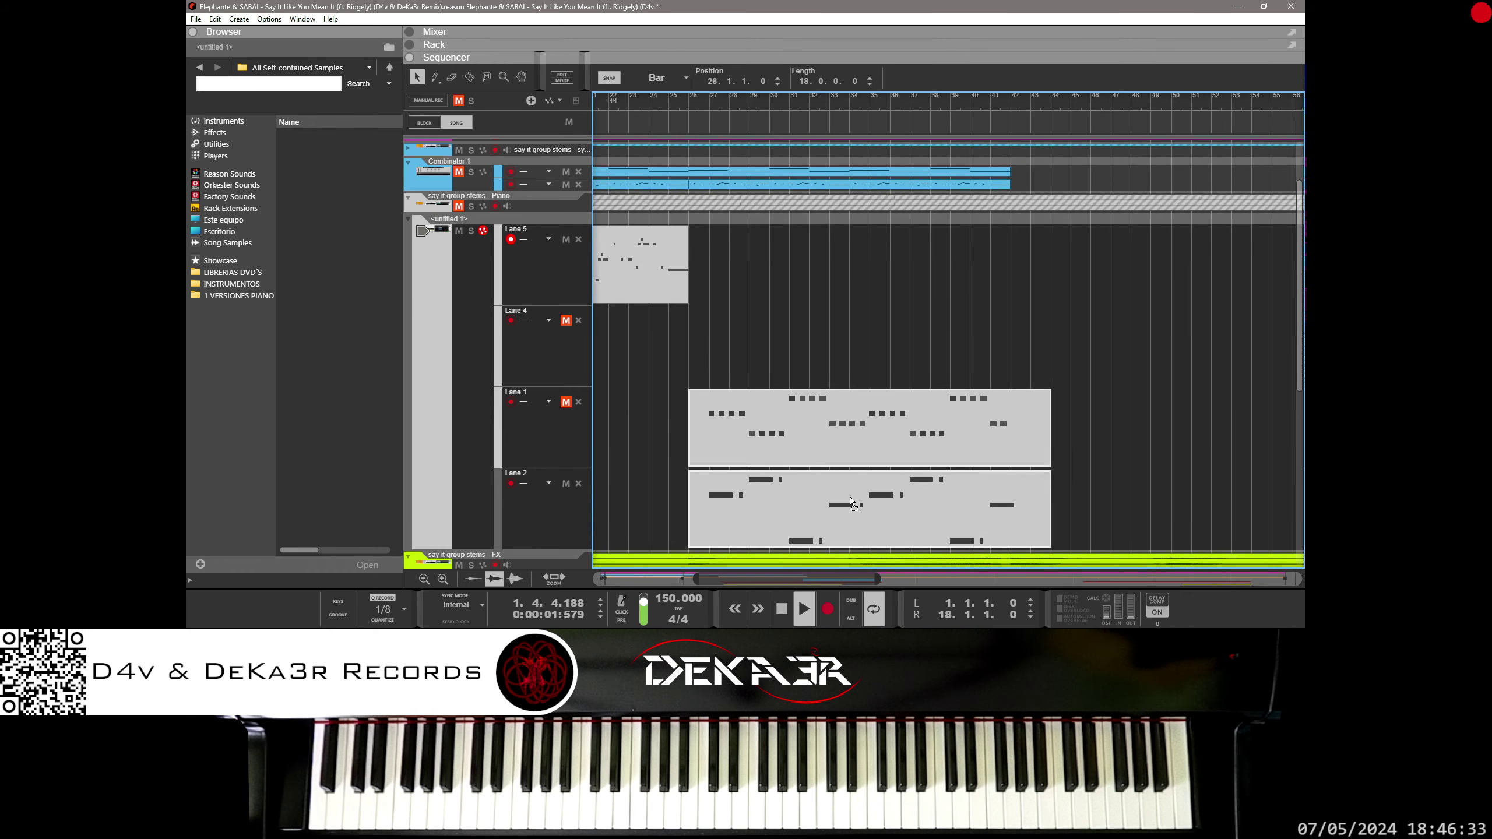
# Move the opening clips in Lane 4 and Lane 1 so they start at bar 10.
pyautogui.moveTo(739, 571); pyautogui.dragTo(641, 572)
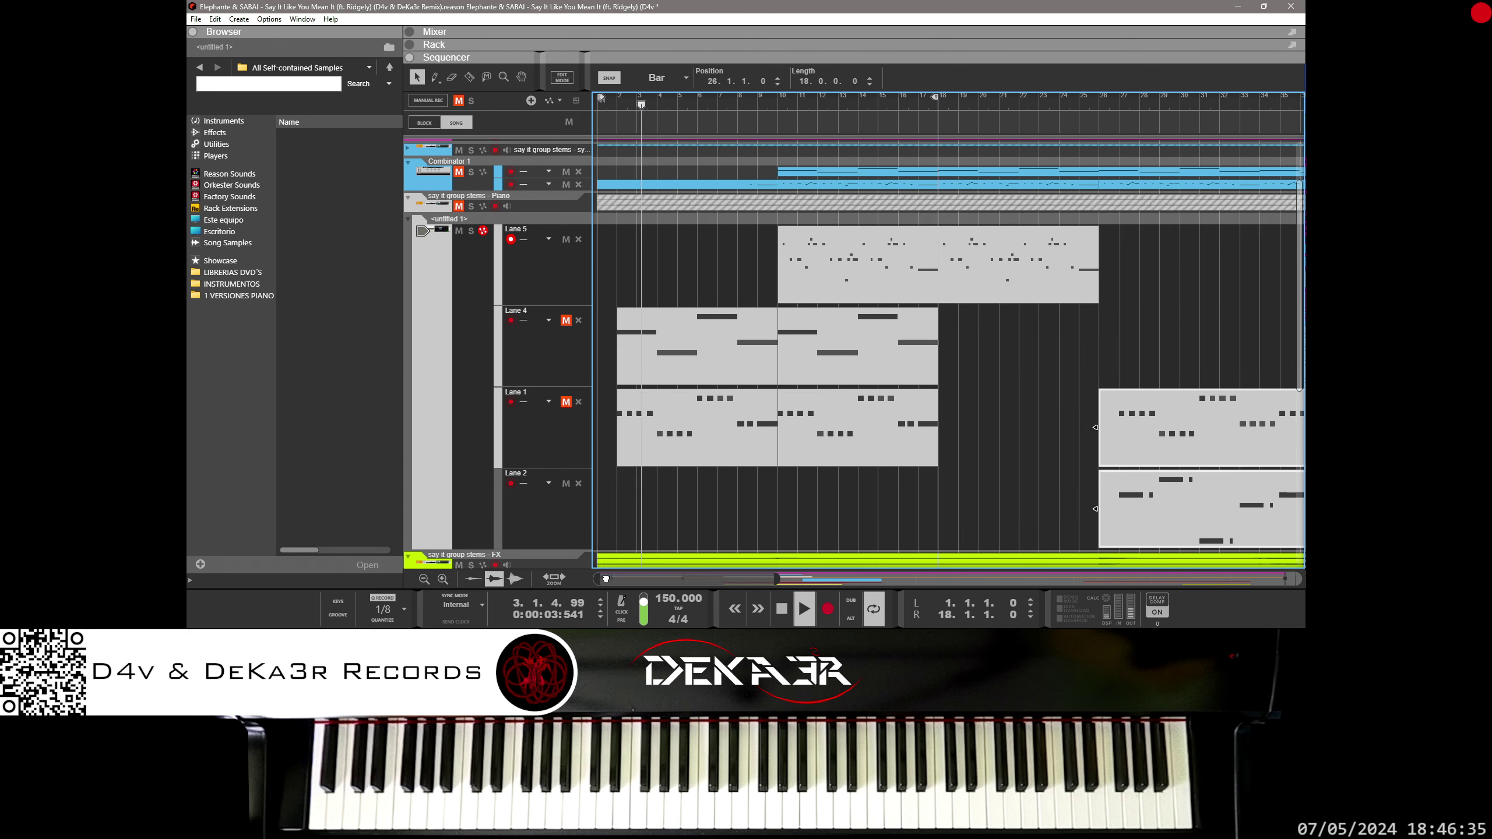
pyautogui.moveTo(996, 305); pyautogui.dragTo(855, 434)
pyautogui.scroll(3, 725, 419)
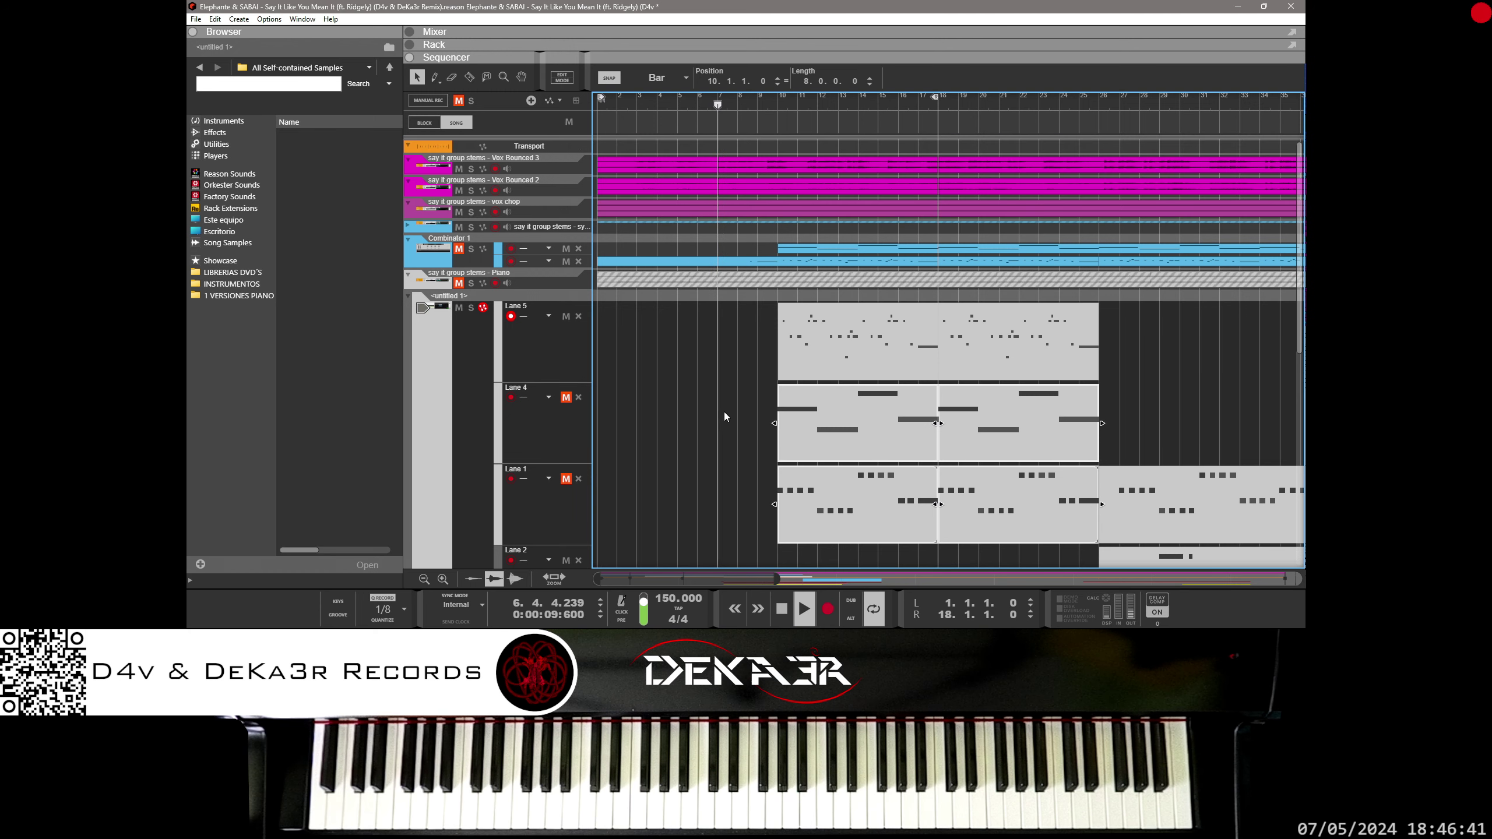
# Unmute Combinator 1 during playback and mute it again.
pyautogui.click(460, 250)
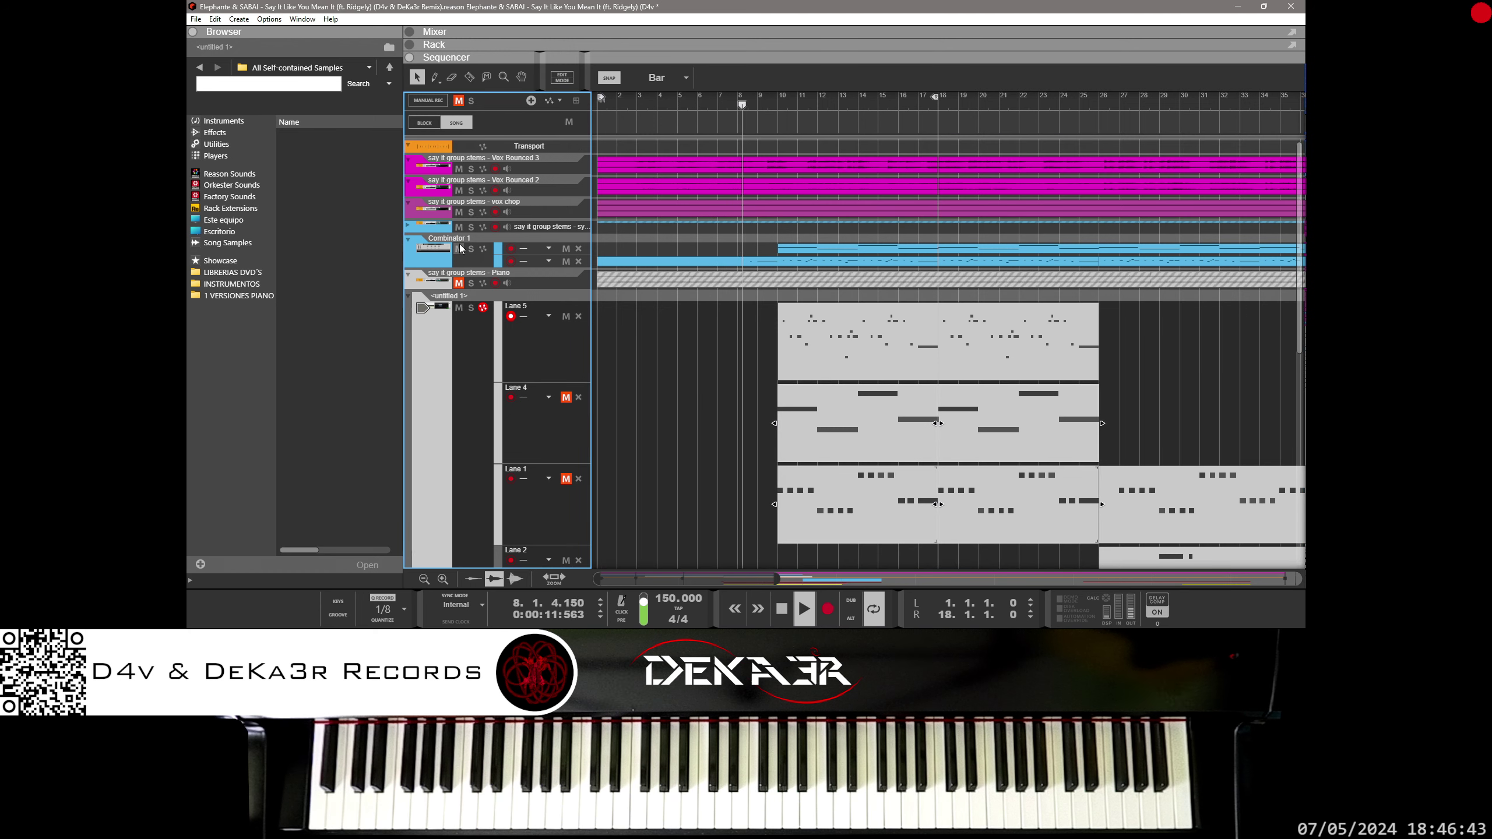
pyautogui.click(460, 249)
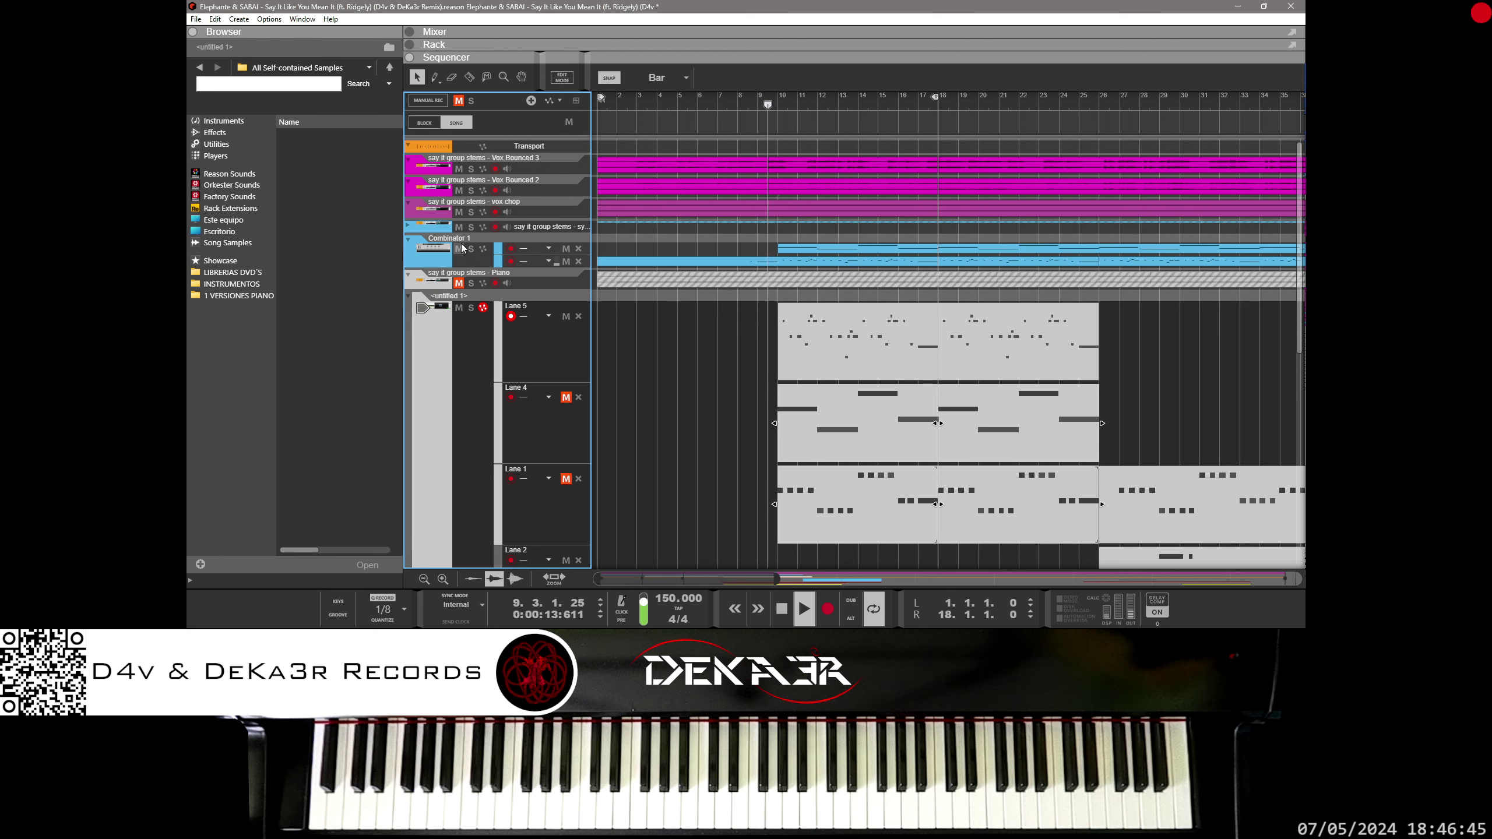
# Open the first Lane 5 clip of the <untitled 1> track for note editing in the full-height sequencer.
pyautogui.click(819, 343)
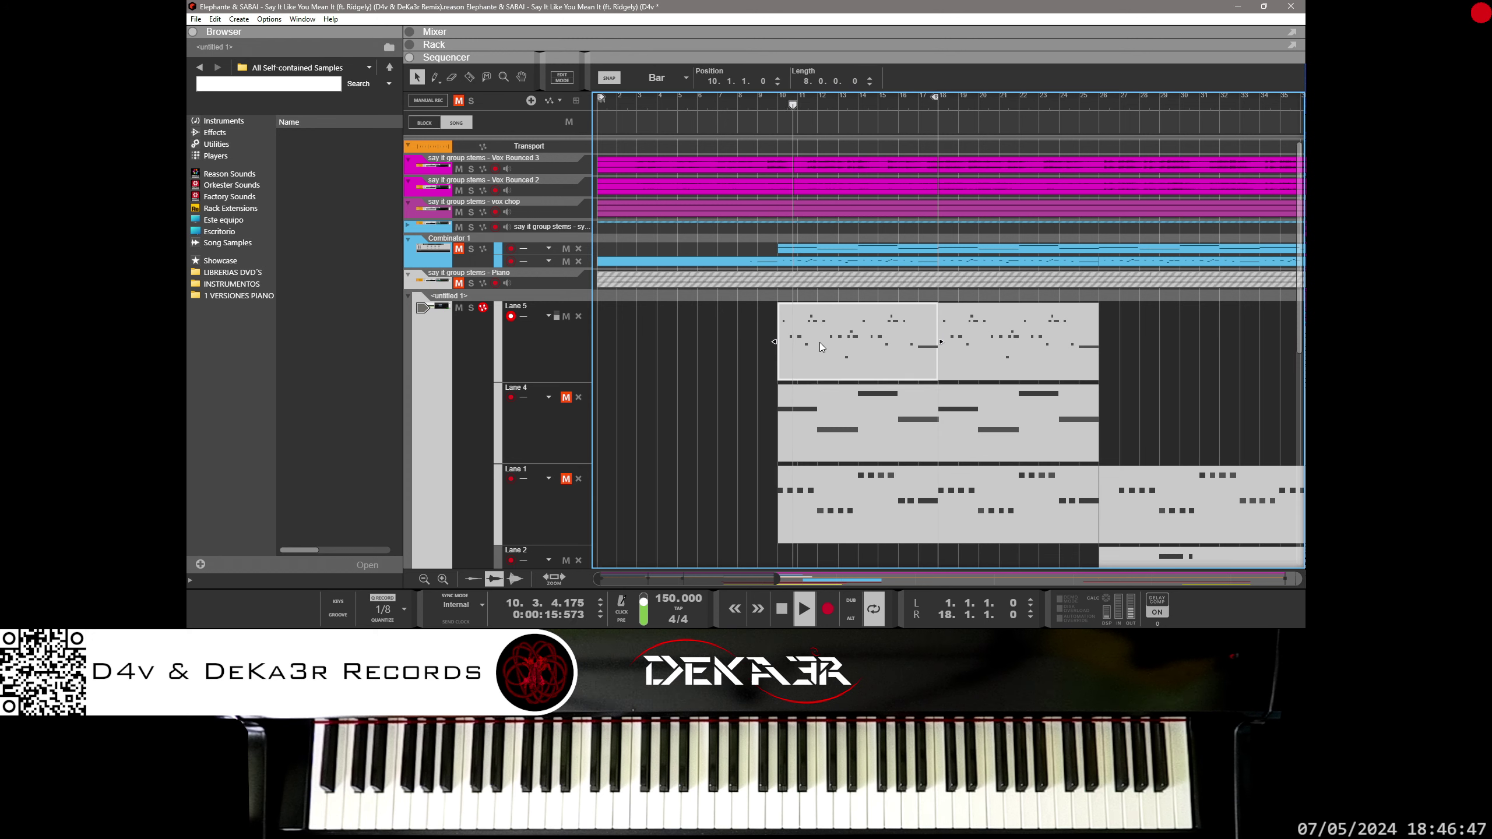
pyautogui.click(465, 360)
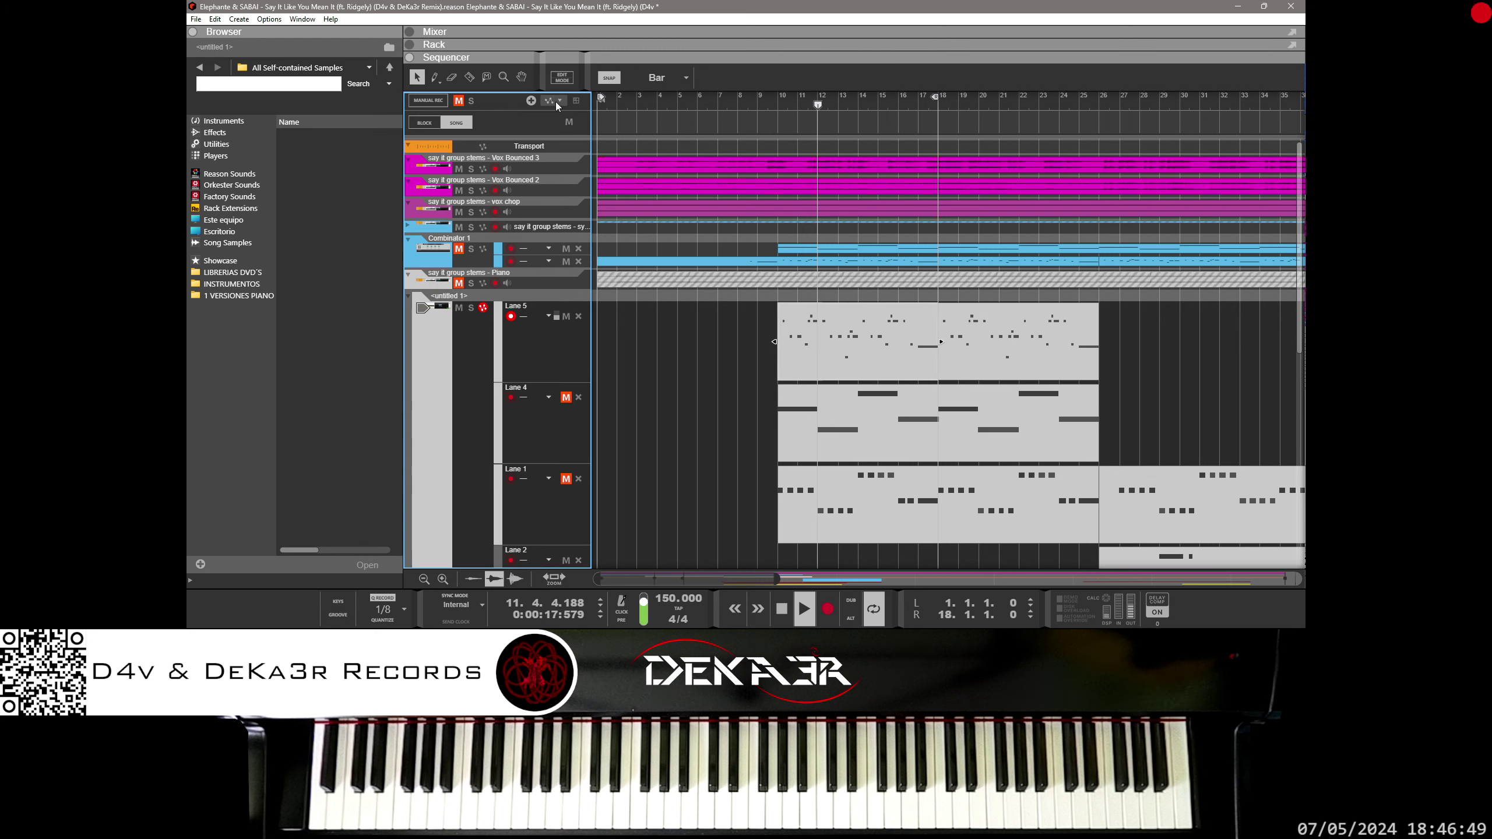
pyautogui.moveTo(567, 62); pyautogui.dragTo(517, 346)
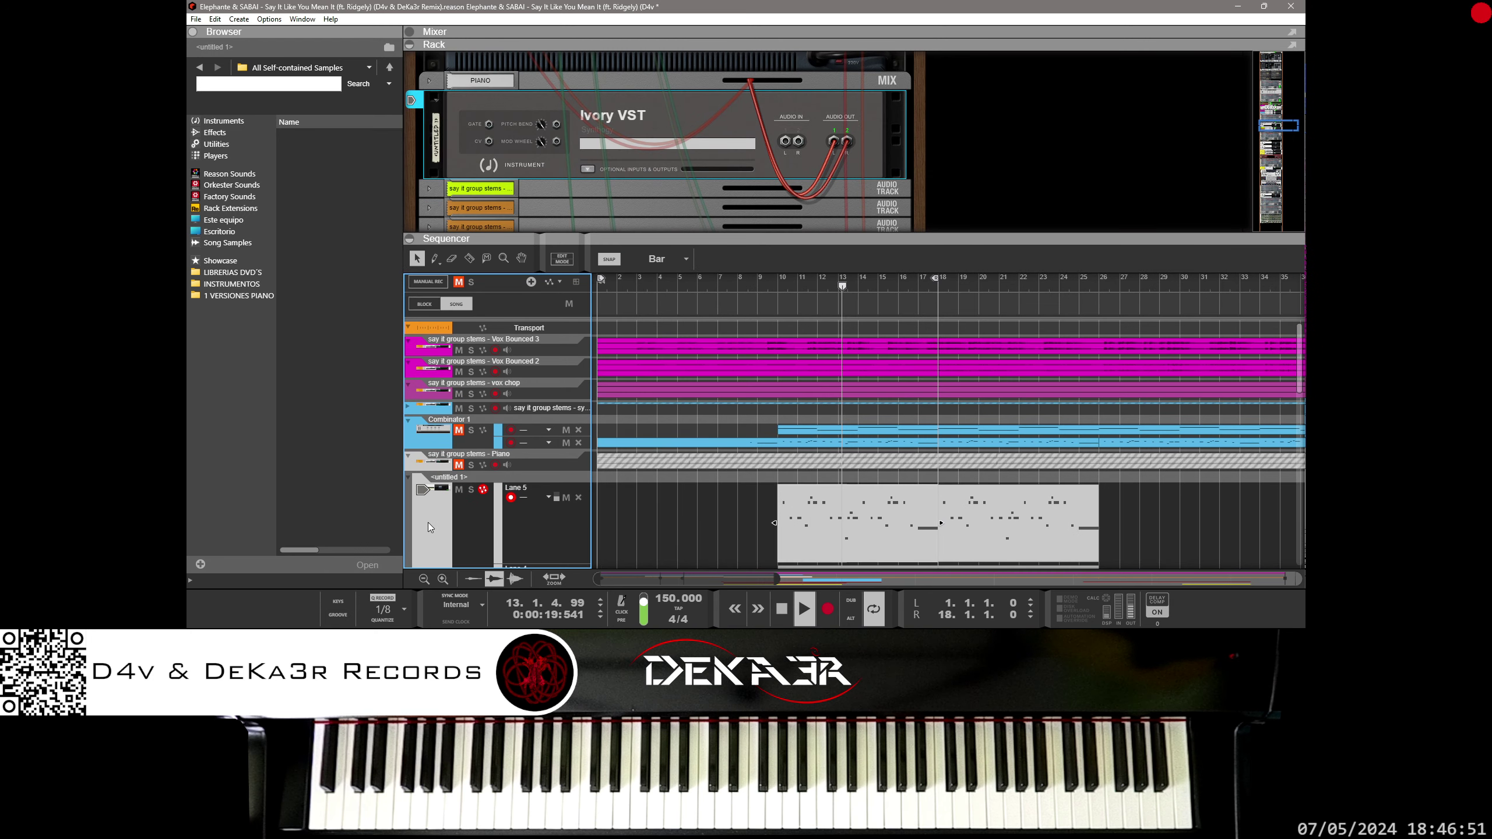
pyautogui.doubleClick(882, 523)
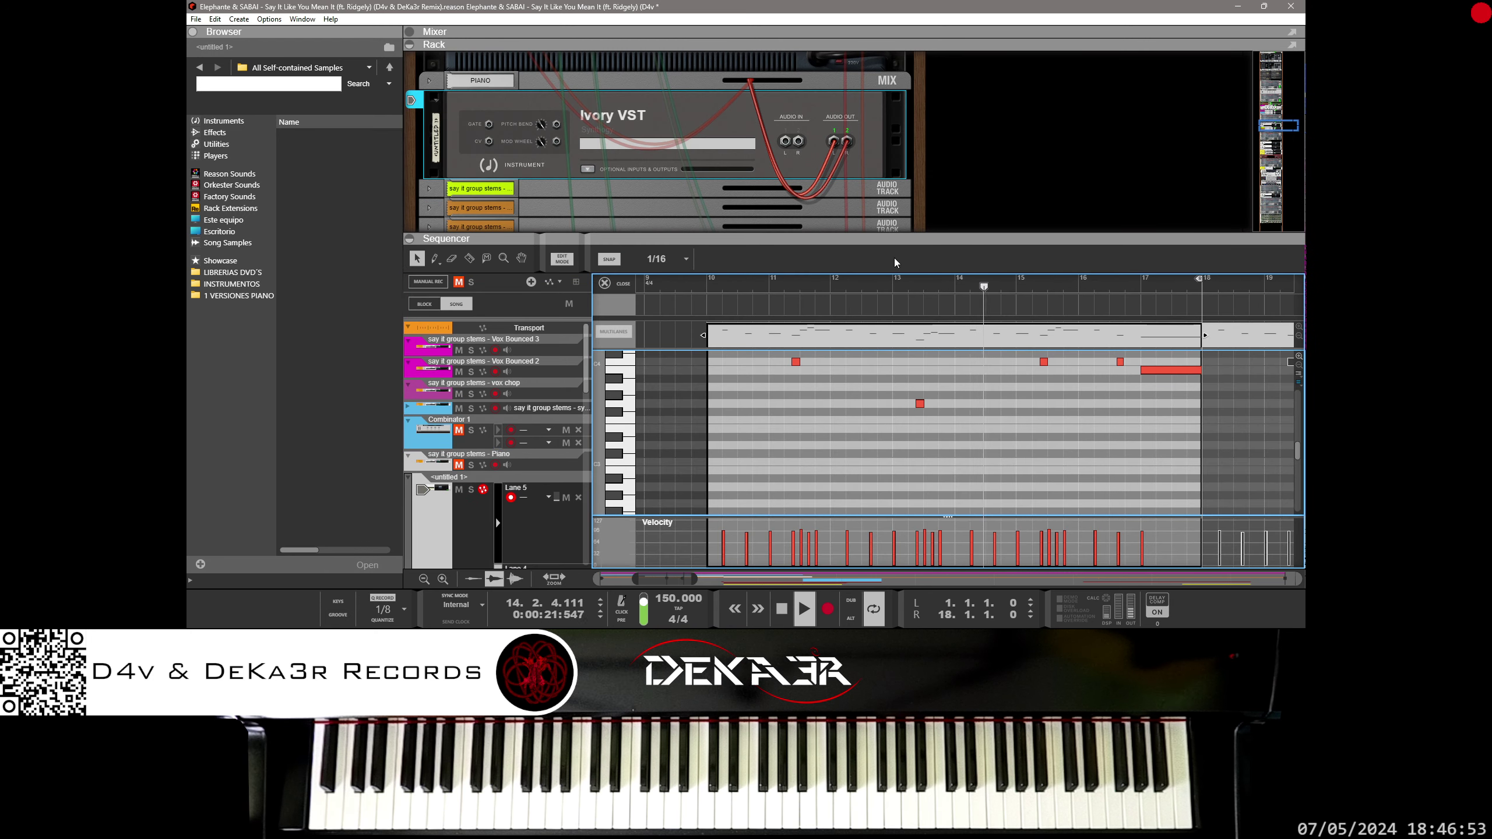
pyautogui.moveTo(899, 238); pyautogui.dragTo(975, 57)
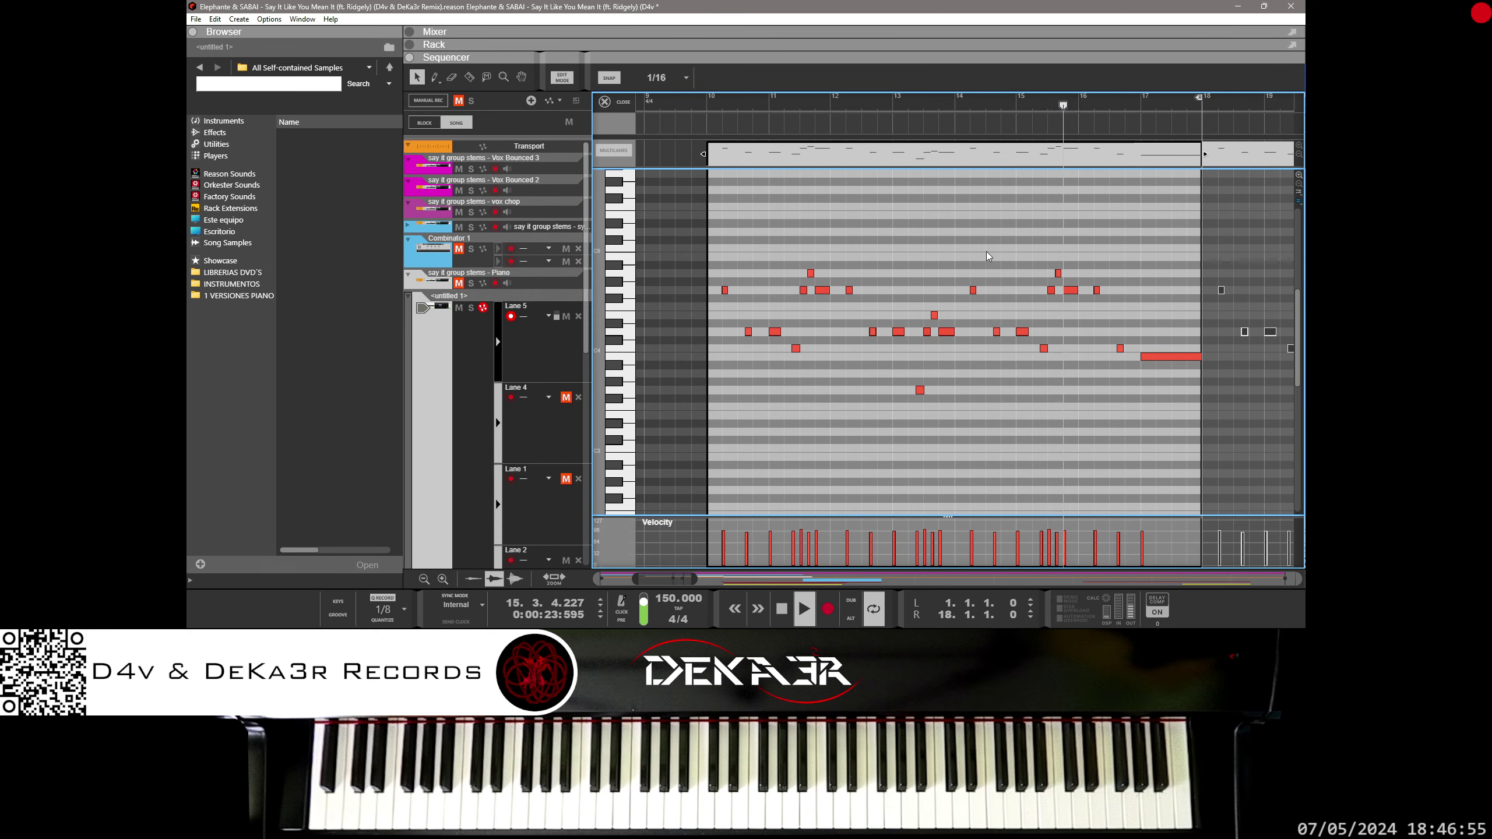
# Select all notes in the first Lane 5 clip and transpose them down one octave, the first note to G3.
pyautogui.scroll(3, 986, 252)
pyautogui.moveTo(725, 310); pyautogui.dragTo(1192, 493)
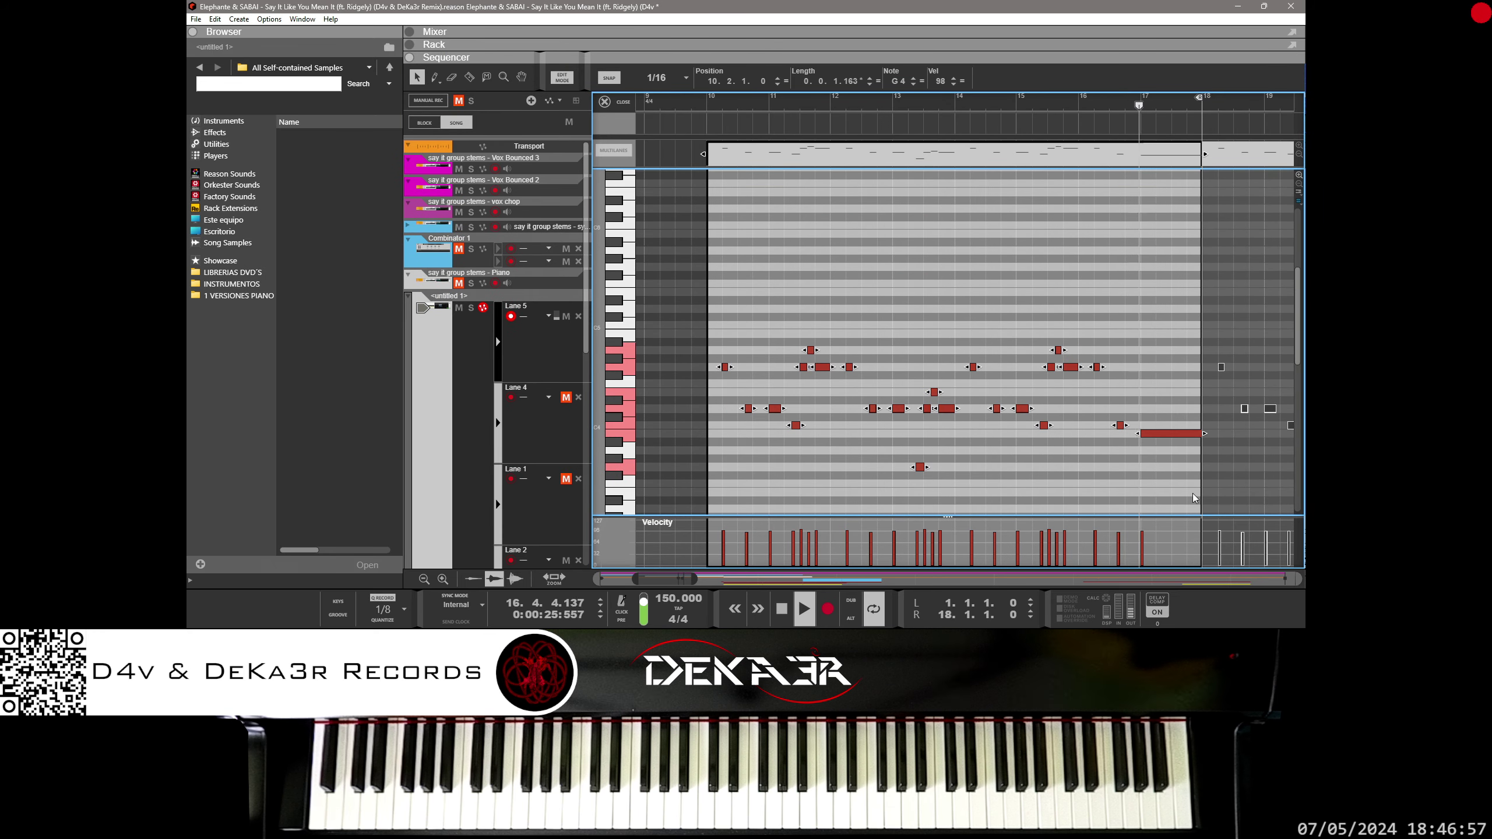
pyautogui.scroll(-3, 1192, 493)
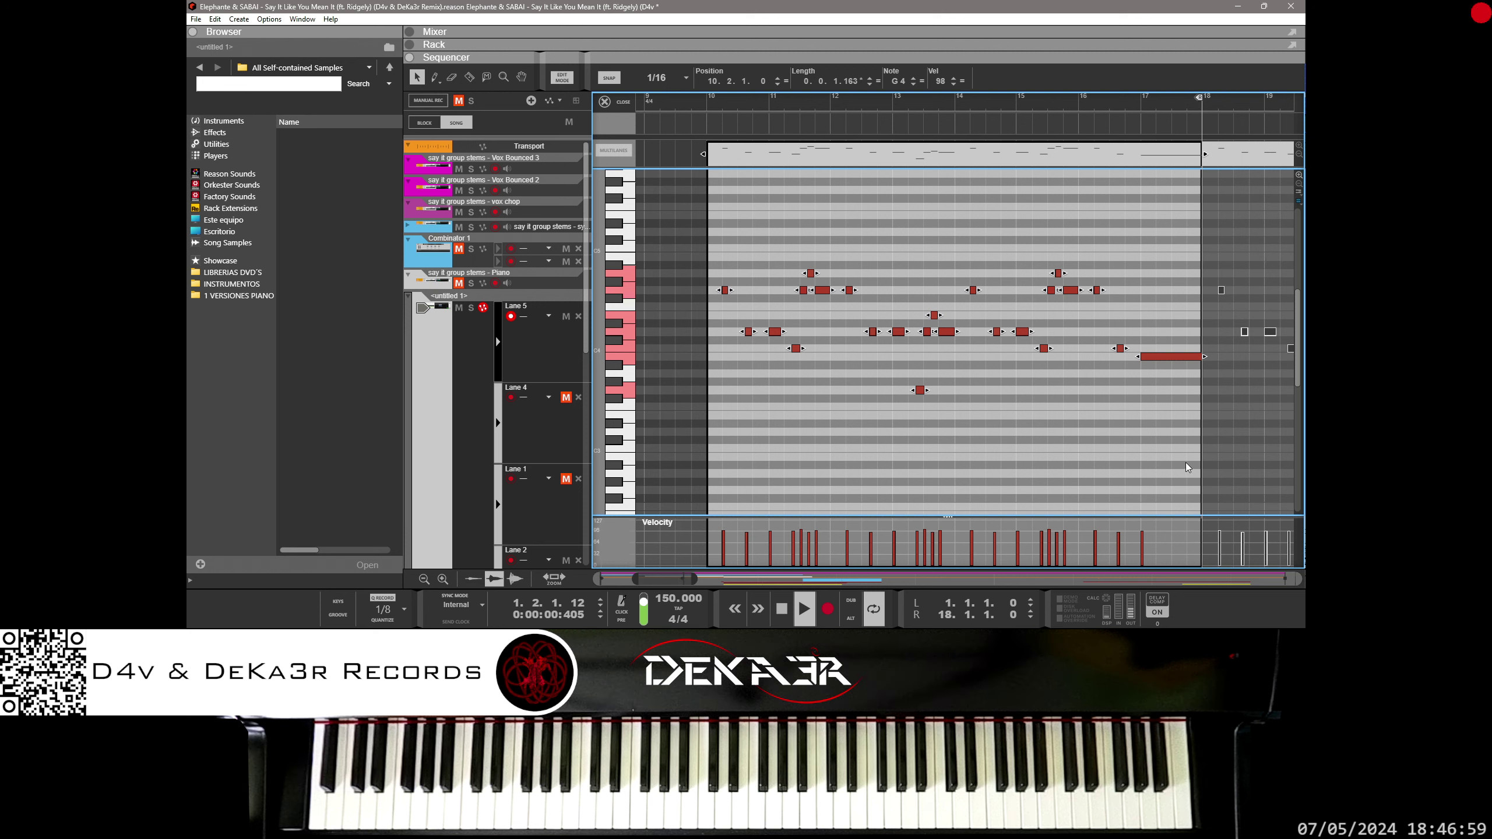
pyautogui.press('Down')
pyautogui.press('Down')
pyautogui.press('Down')
pyautogui.press('Down')
pyautogui.press('Down')
pyautogui.press('Down')
pyautogui.press('Down')
pyautogui.press('Down')
pyautogui.press('Down')
pyautogui.press('Down')
pyautogui.press('Down')
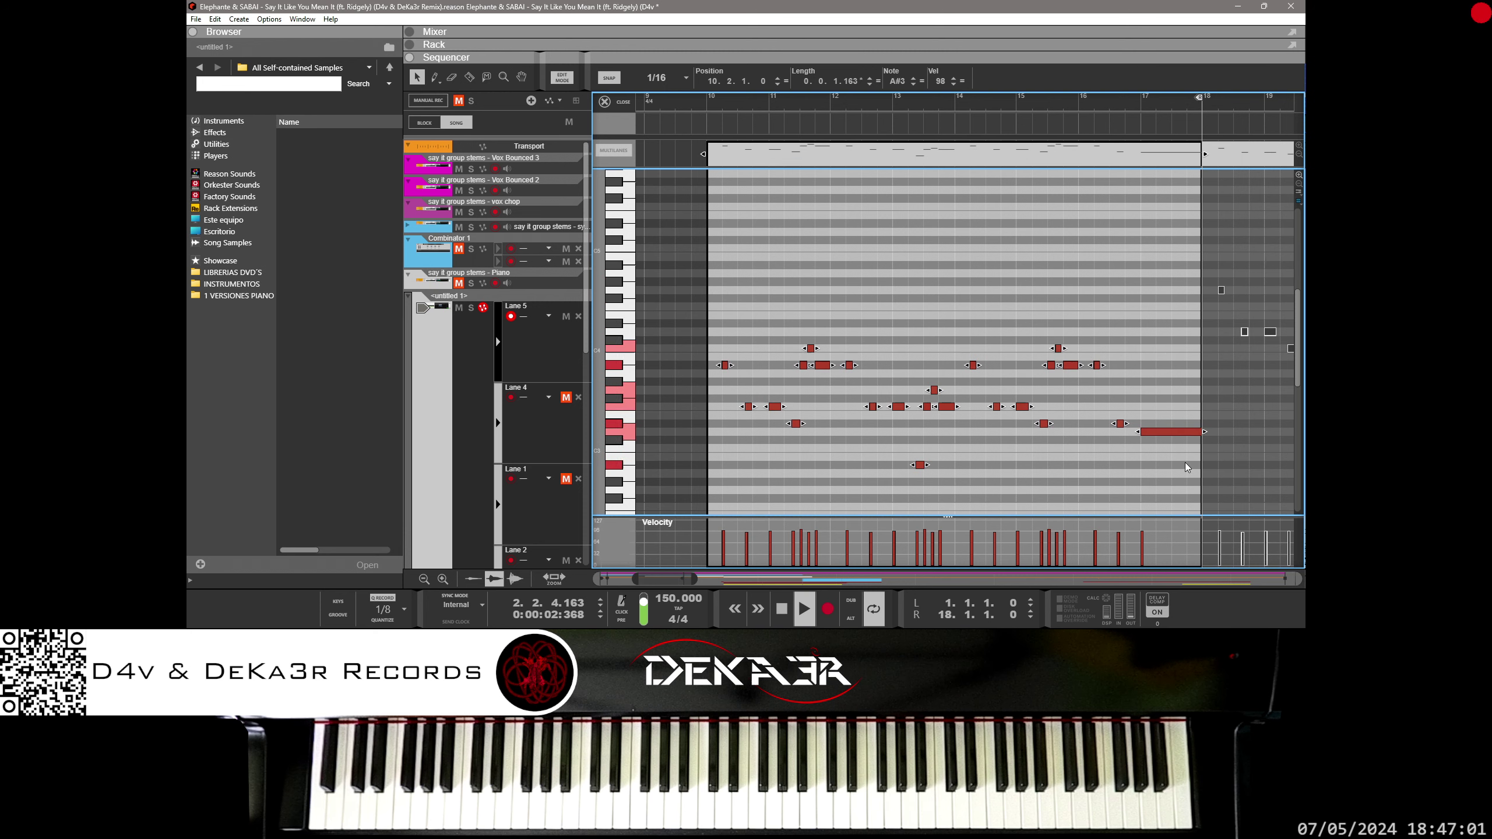
pyautogui.press('Down')
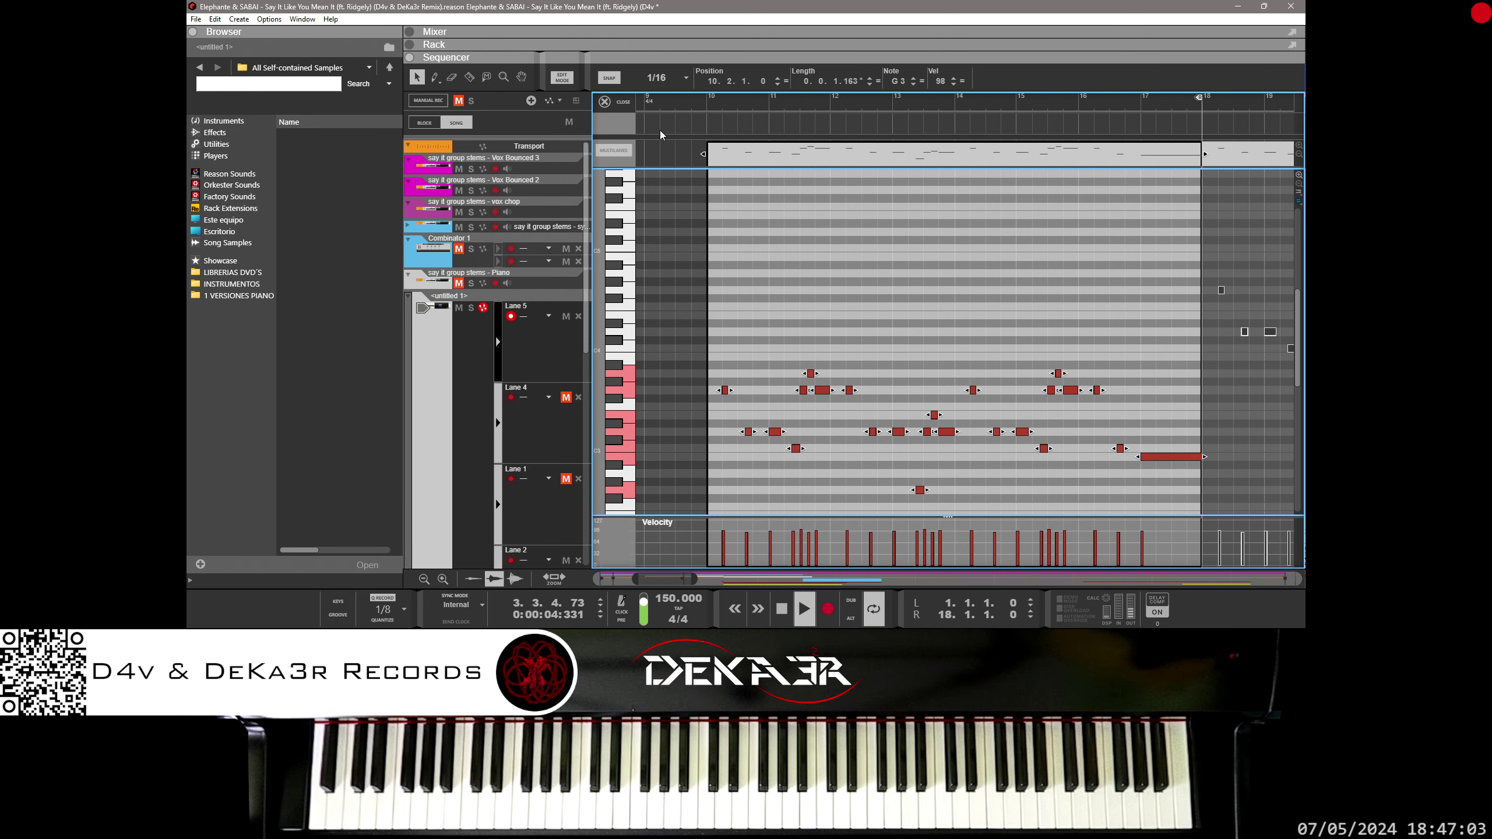
# Close the note editor, play from bar 9 and set the loop start to bar 10.
pyautogui.click(608, 103)
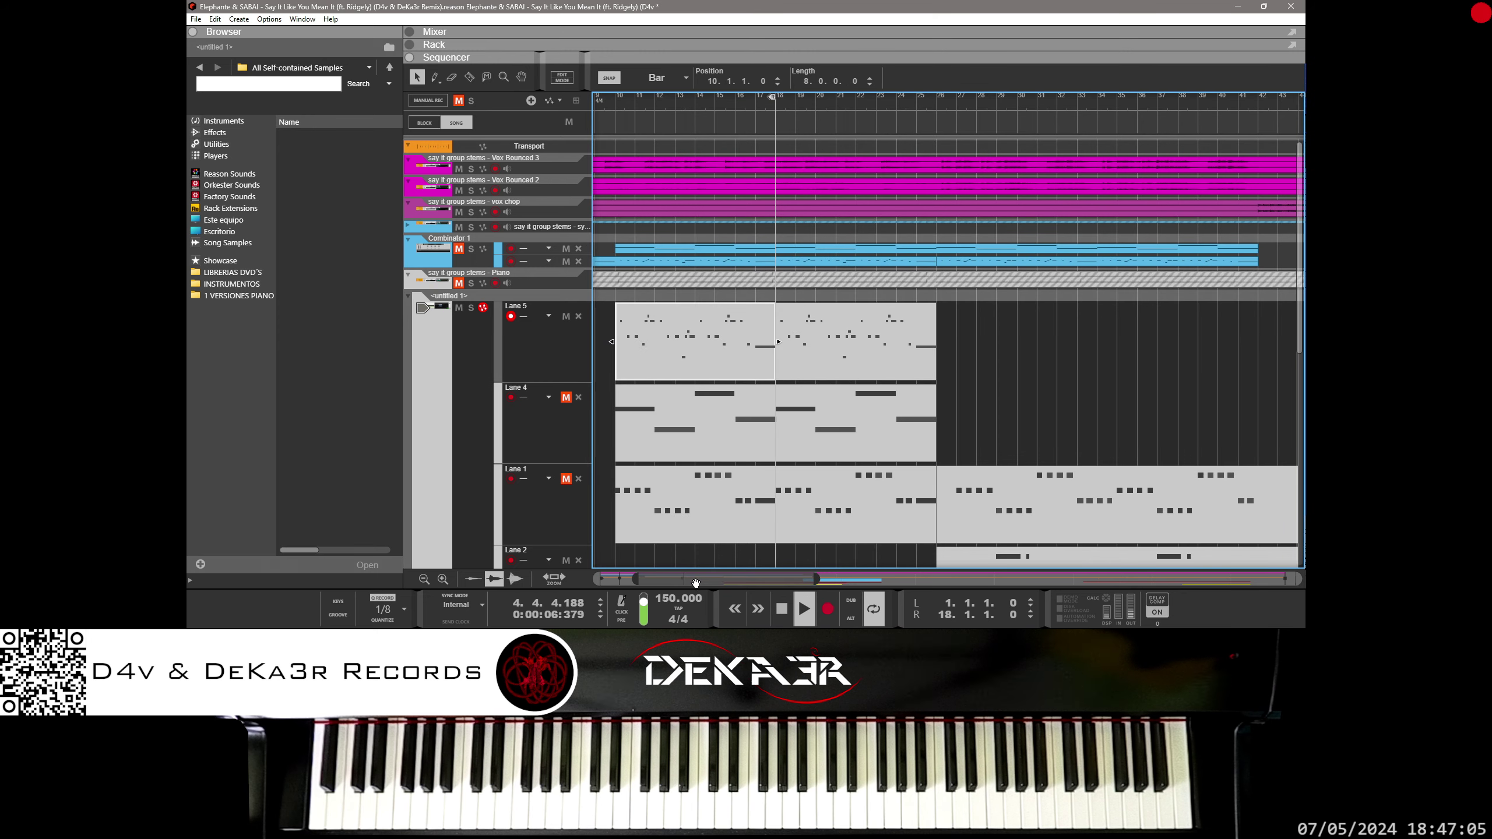
pyautogui.moveTo(695, 583); pyautogui.dragTo(657, 583)
pyautogui.click(754, 104)
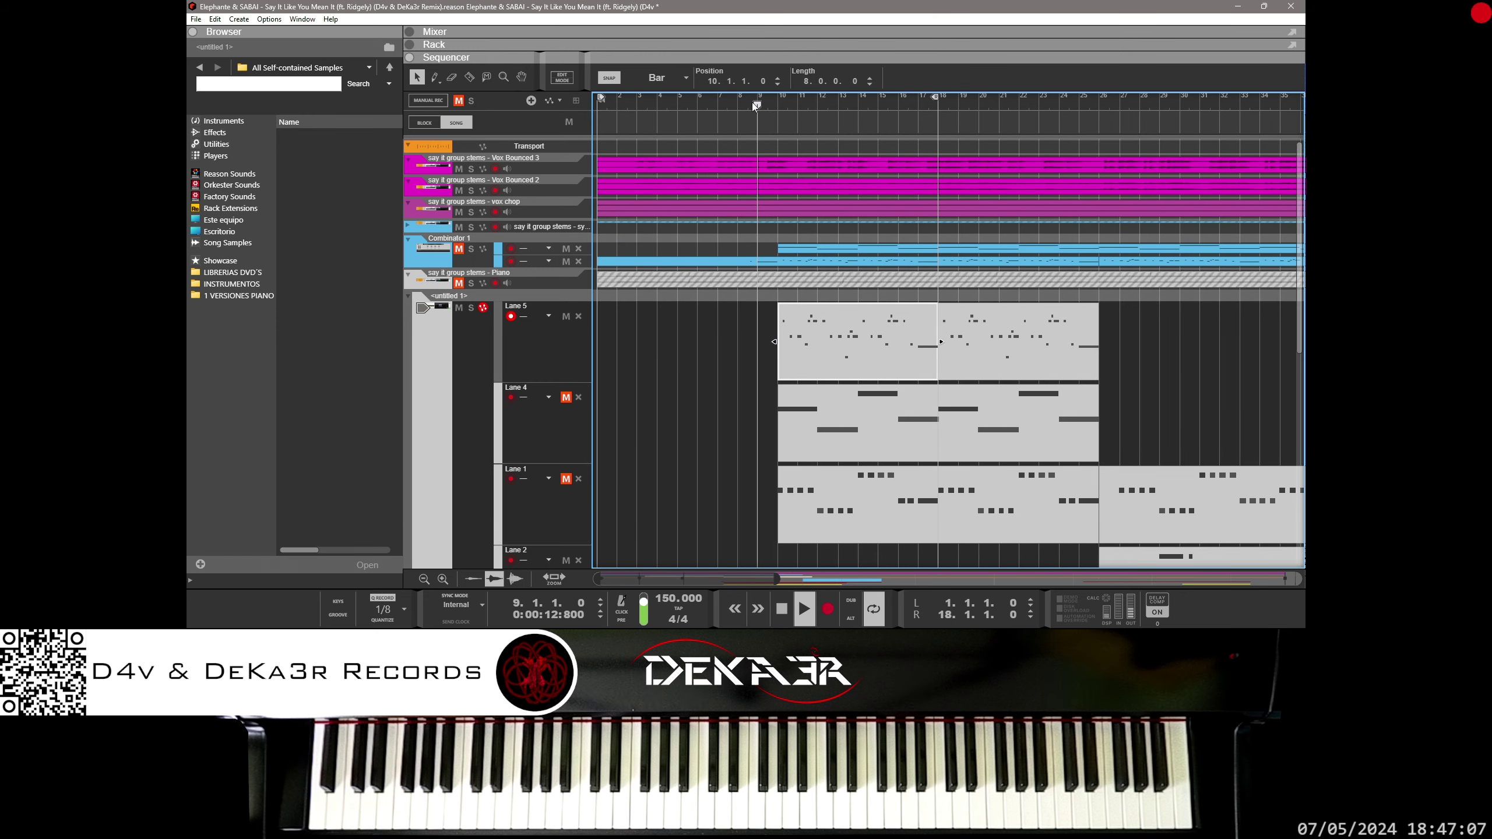
pyautogui.moveTo(600, 97); pyautogui.dragTo(779, 96)
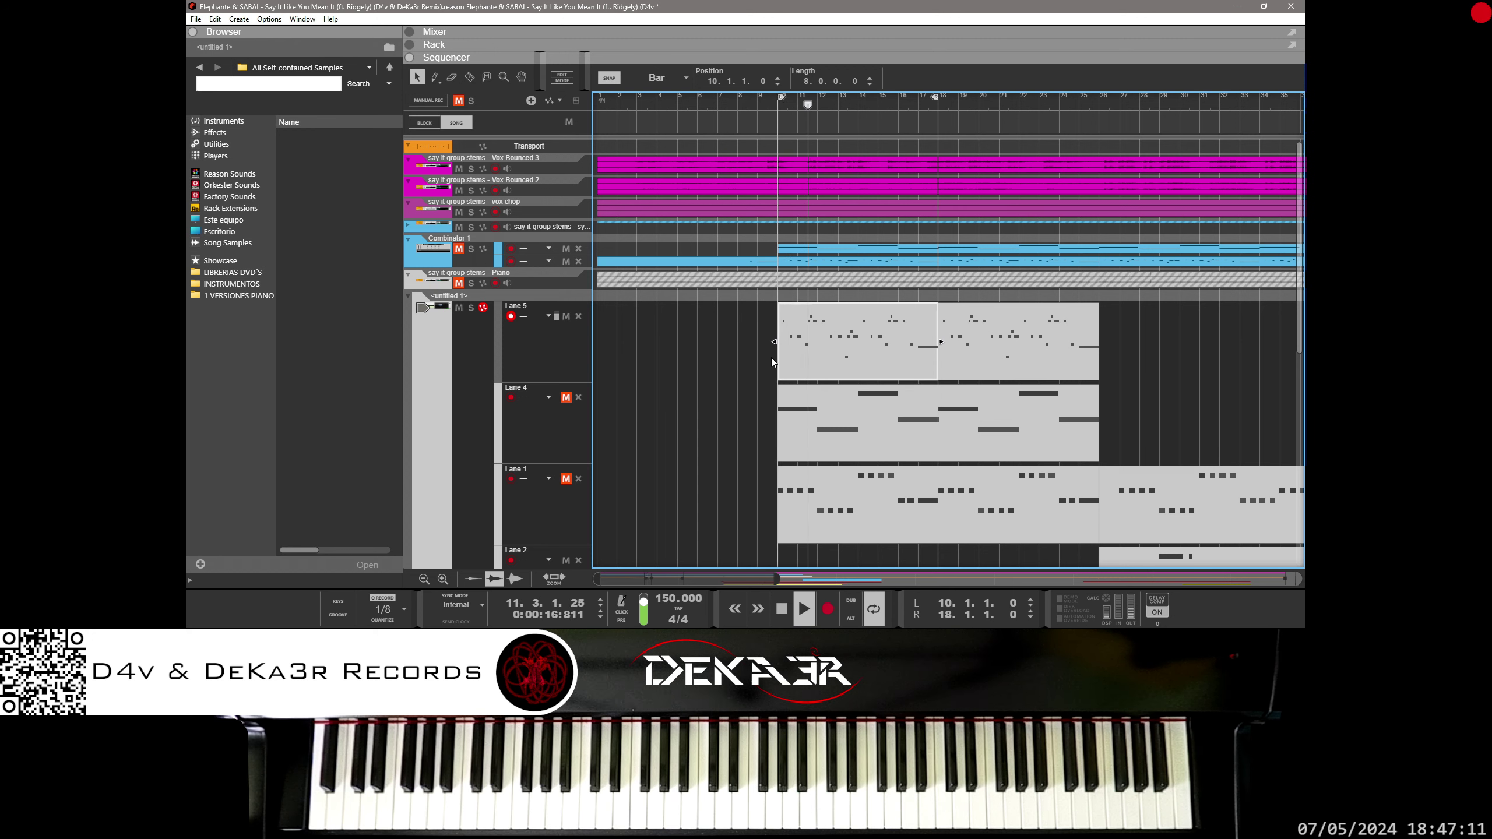
# Reopen the first Lane 5 clip and reverse the loop start change and the octave transposition, returning the first note to G4.
pyautogui.doubleClick(813, 330)
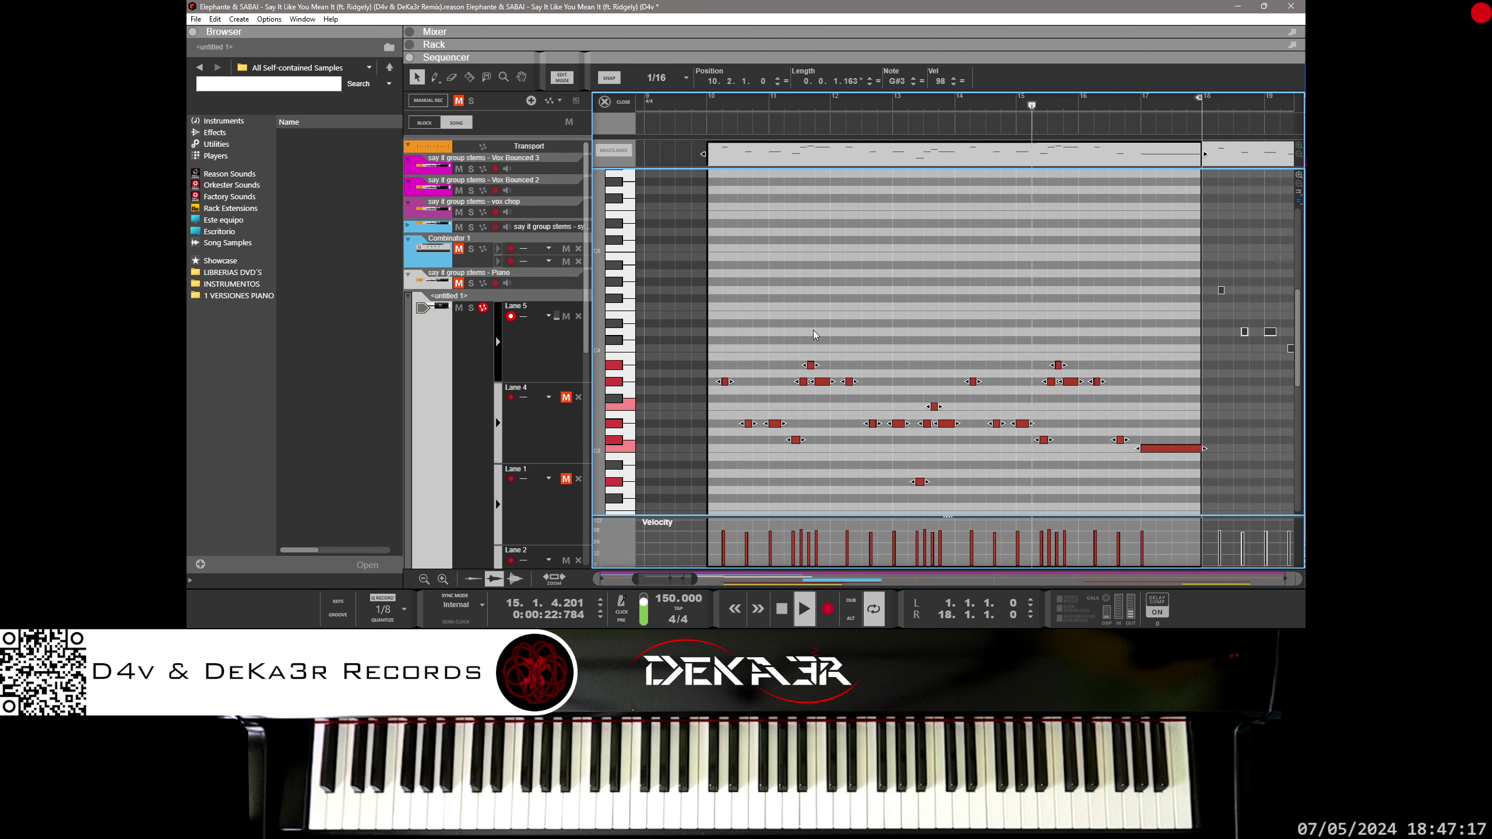
pyautogui.press('Up')
pyautogui.press('Up')
pyautogui.press('Up')
pyautogui.press('Up')
pyautogui.press('Up')
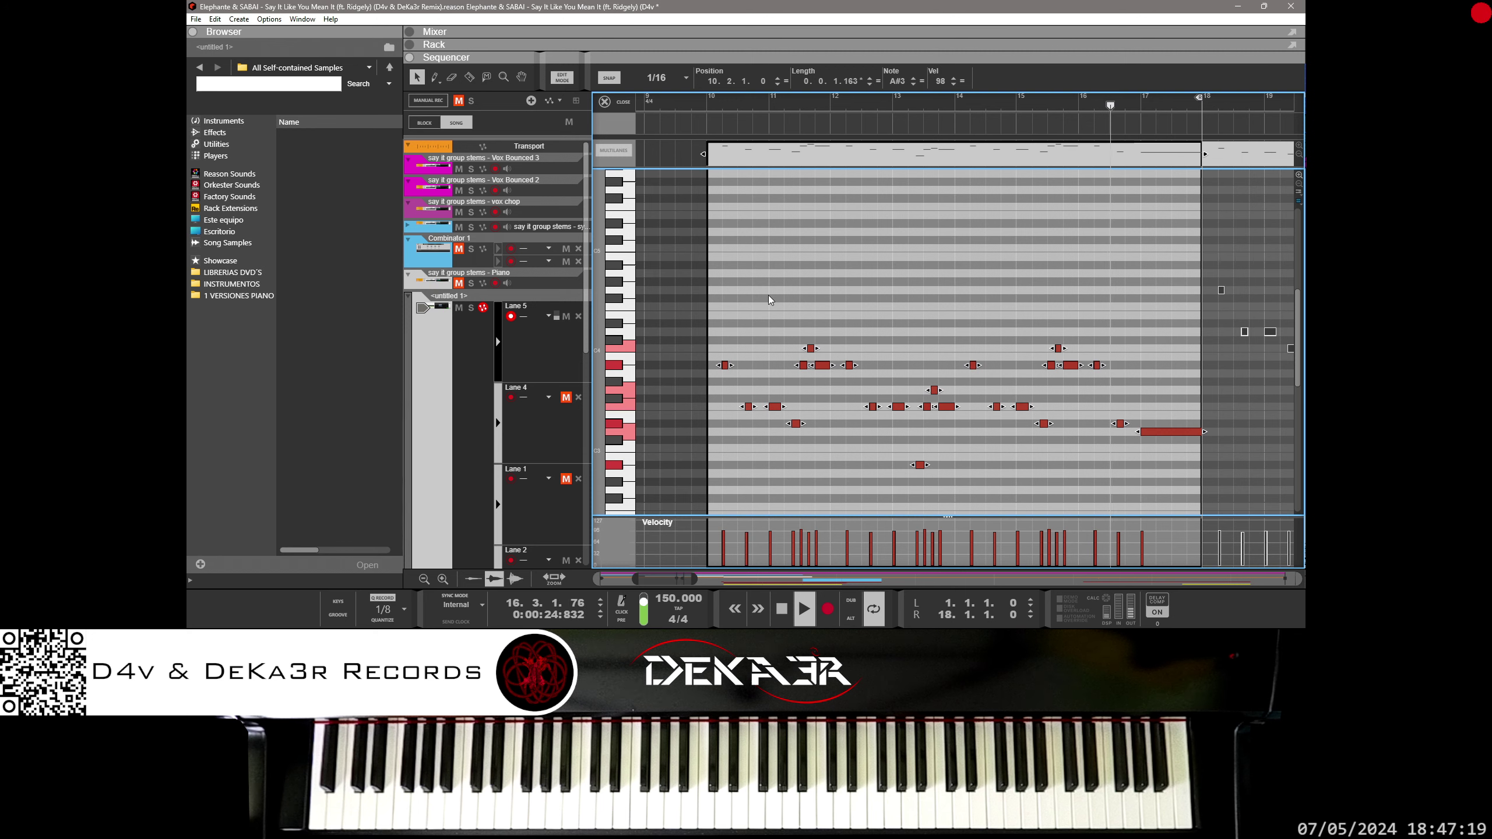
pyautogui.press('Up')
pyautogui.press('Up')
pyautogui.press('Up')
pyautogui.press('Up')
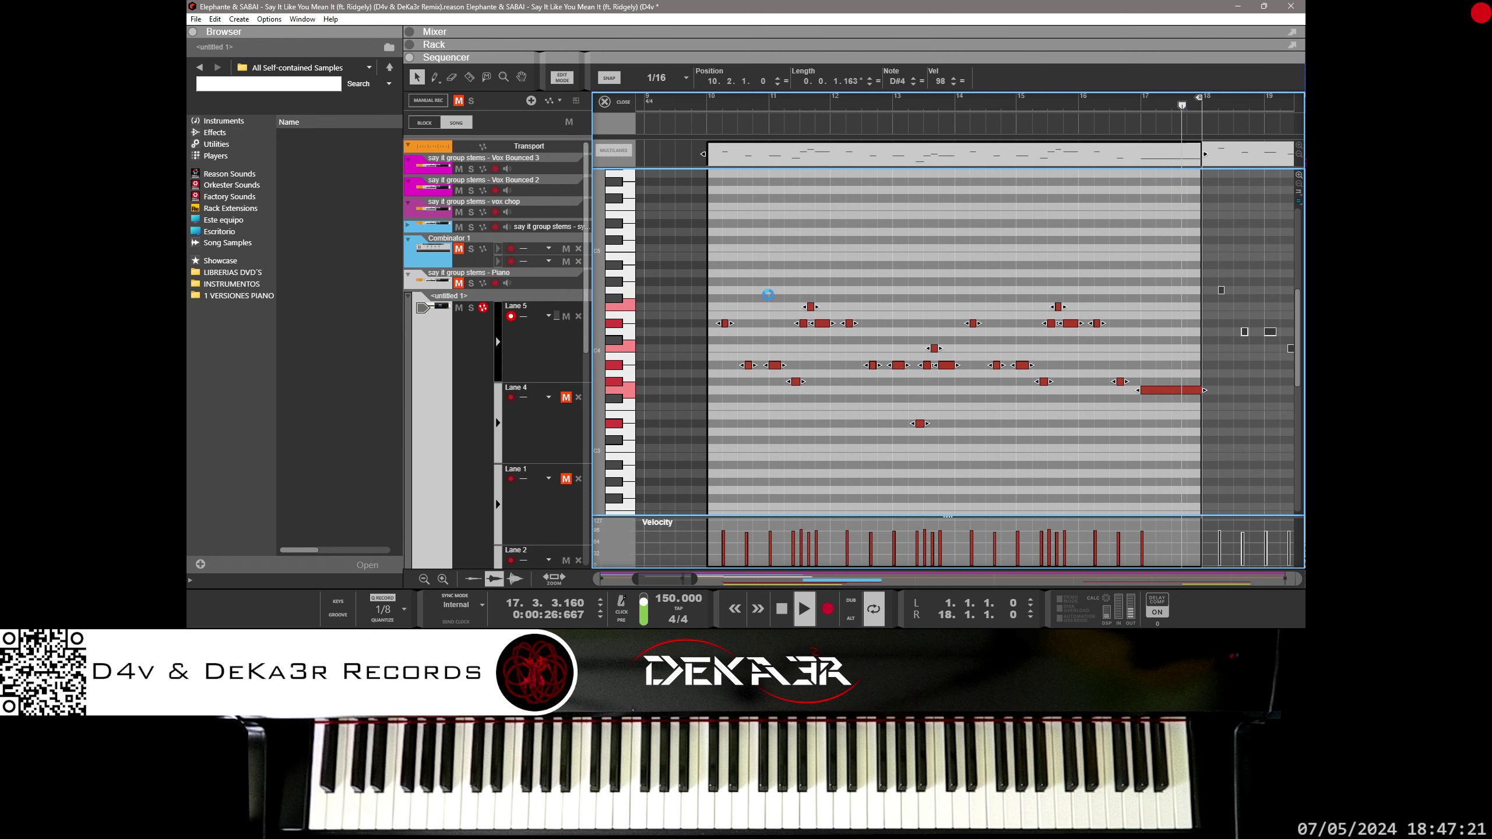
pyautogui.press('Up')
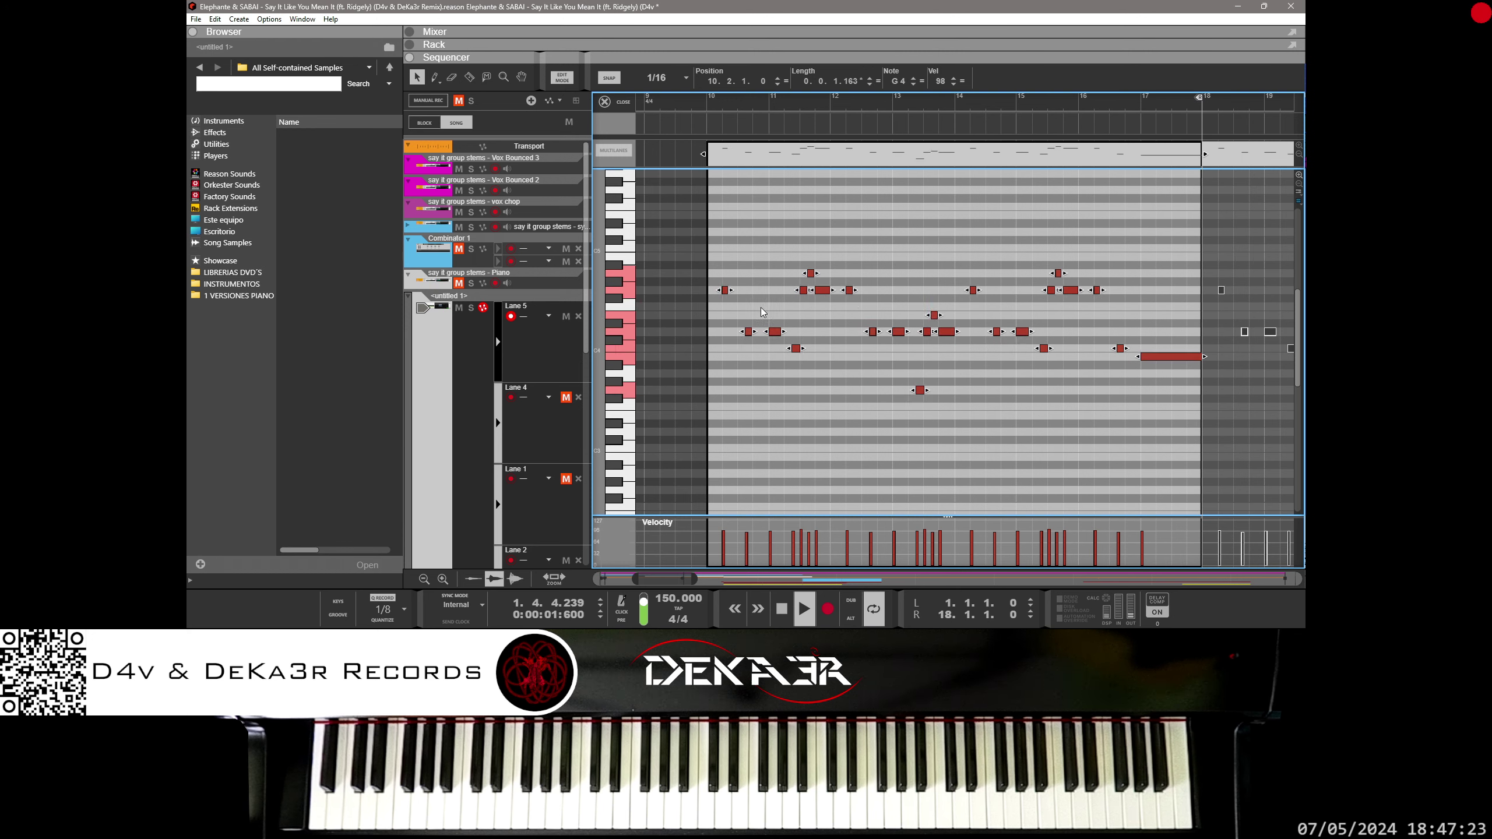
# Return to the arrangement, play from bar 10 and move the loop start to bar 10.
pyautogui.click(615, 106)
pyautogui.click(617, 109)
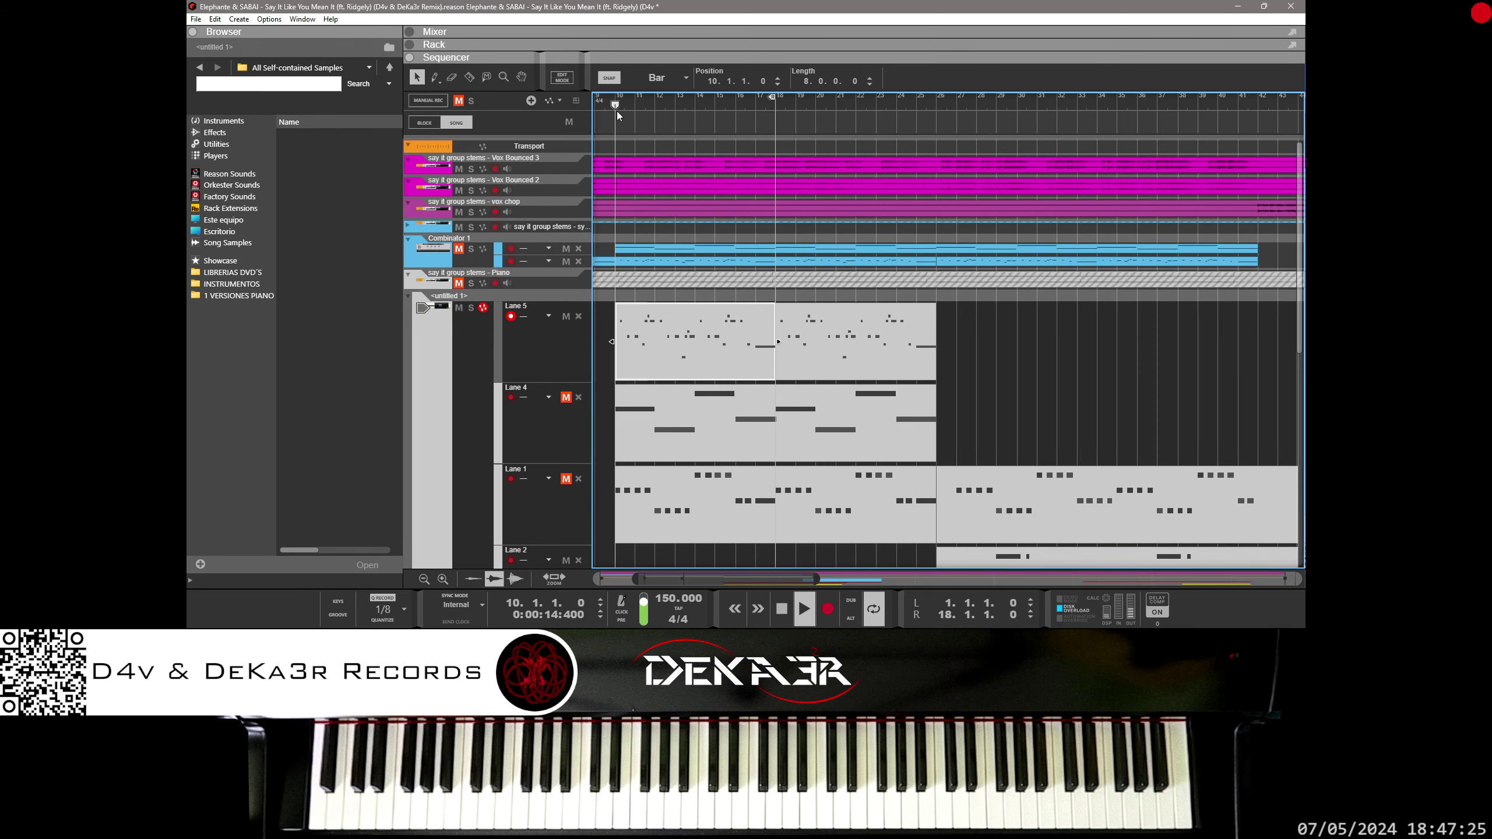
pyautogui.hscroll(-5, 682, 376)
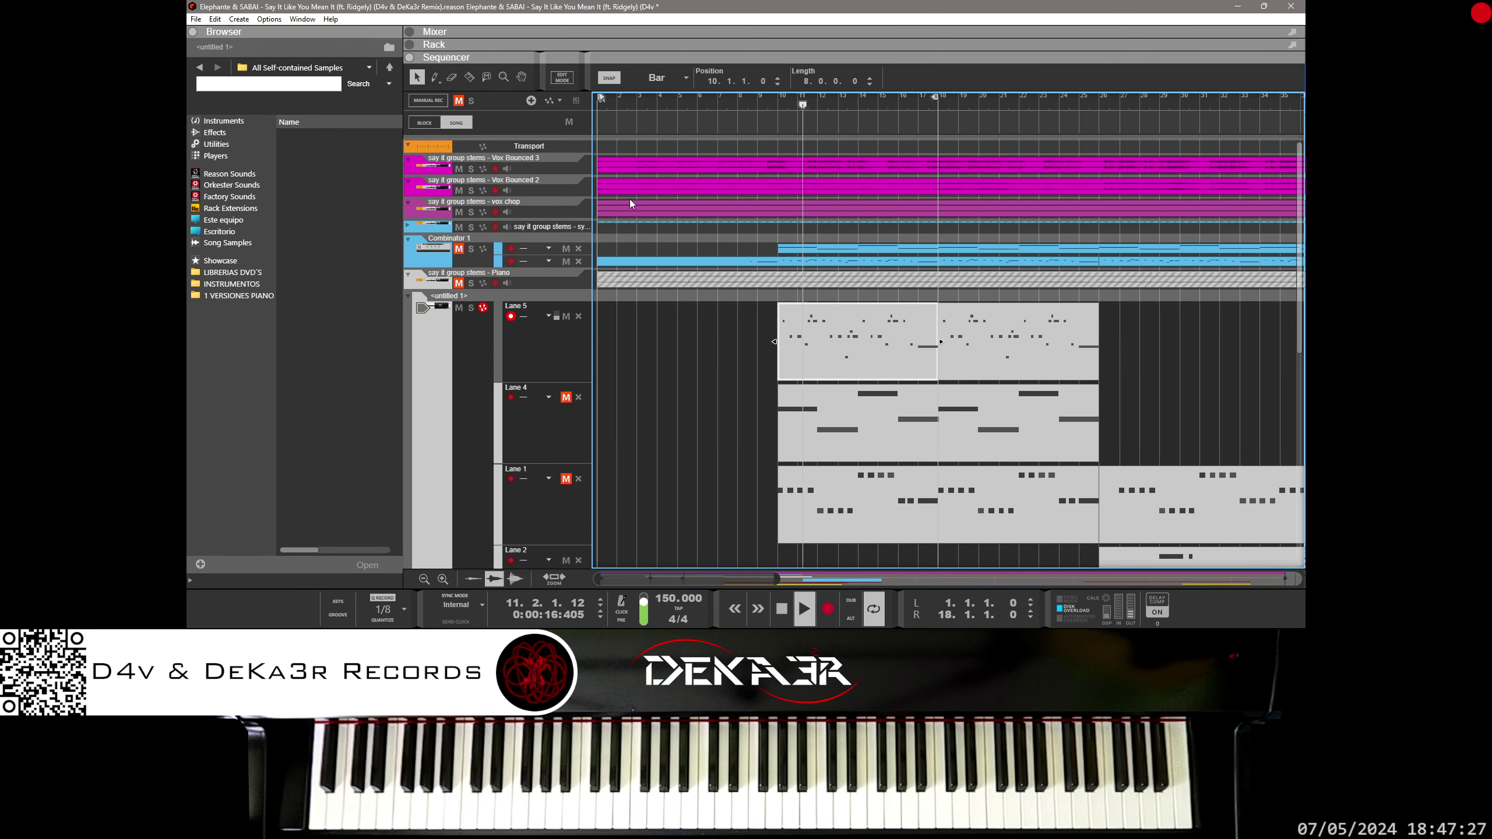
pyautogui.moveTo(601, 98); pyautogui.dragTo(775, 99)
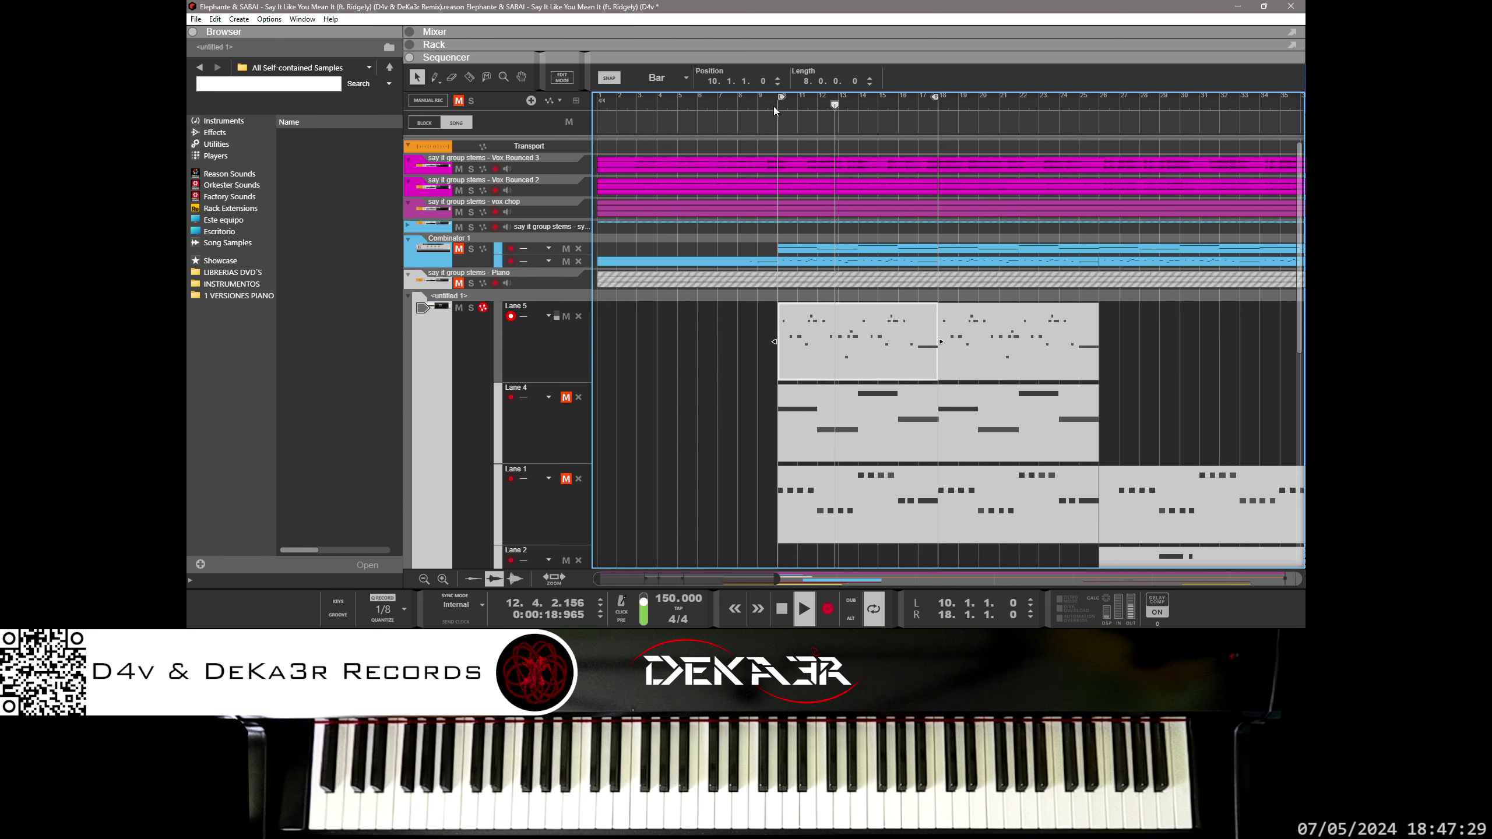
# Unmute Lane 4 during playback and mute it again.
pyautogui.click(566, 398)
pyautogui.click(567, 398)
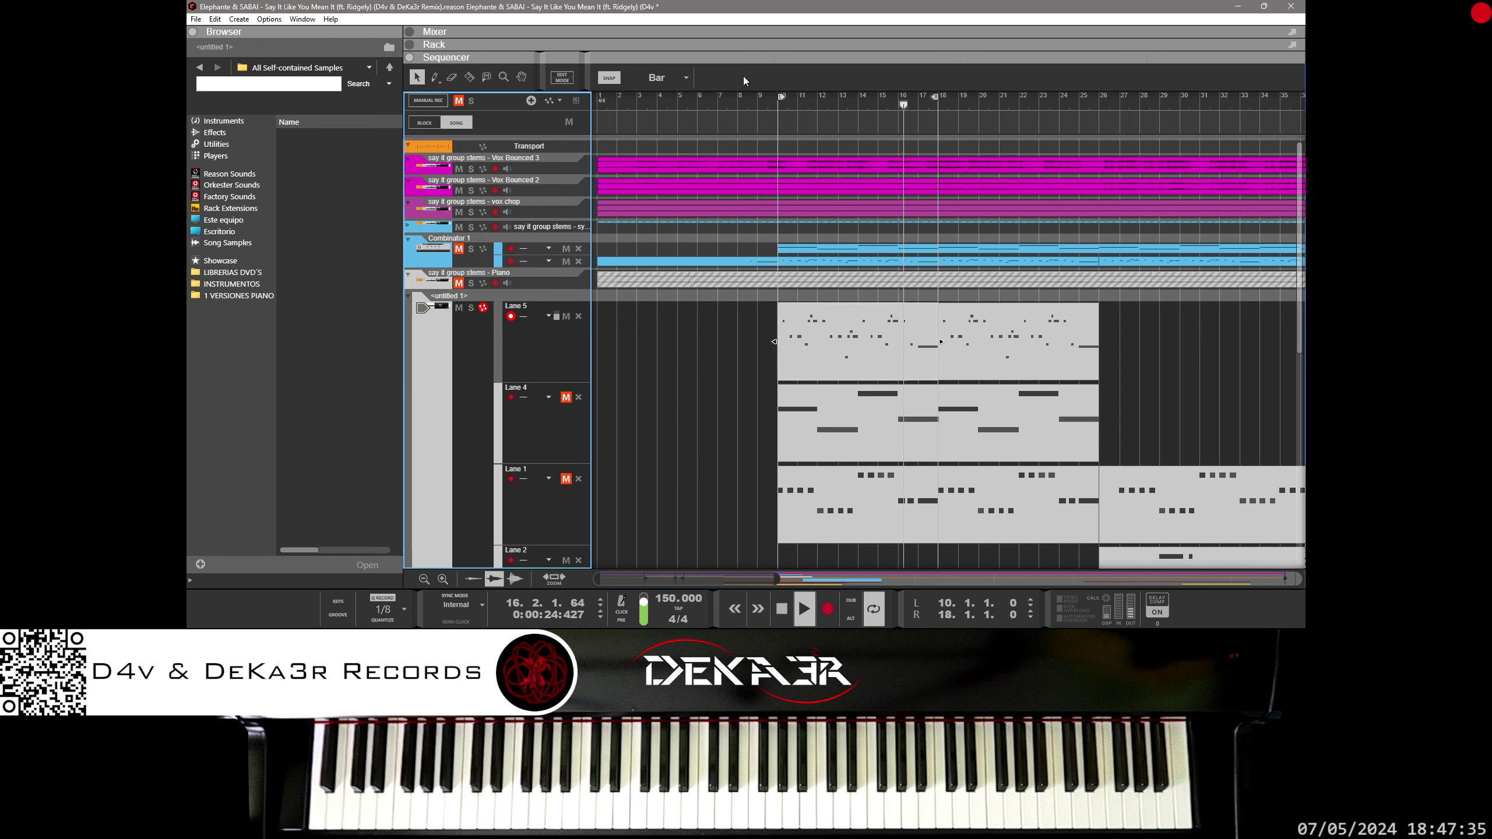
# Reveal and enlarge the rack above the sequencer, and shorten the loop to end at bar 14.
pyautogui.moveTo(739, 63); pyautogui.dragTo(852, 271)
pyautogui.moveTo(936, 312); pyautogui.dragTo(852, 317)
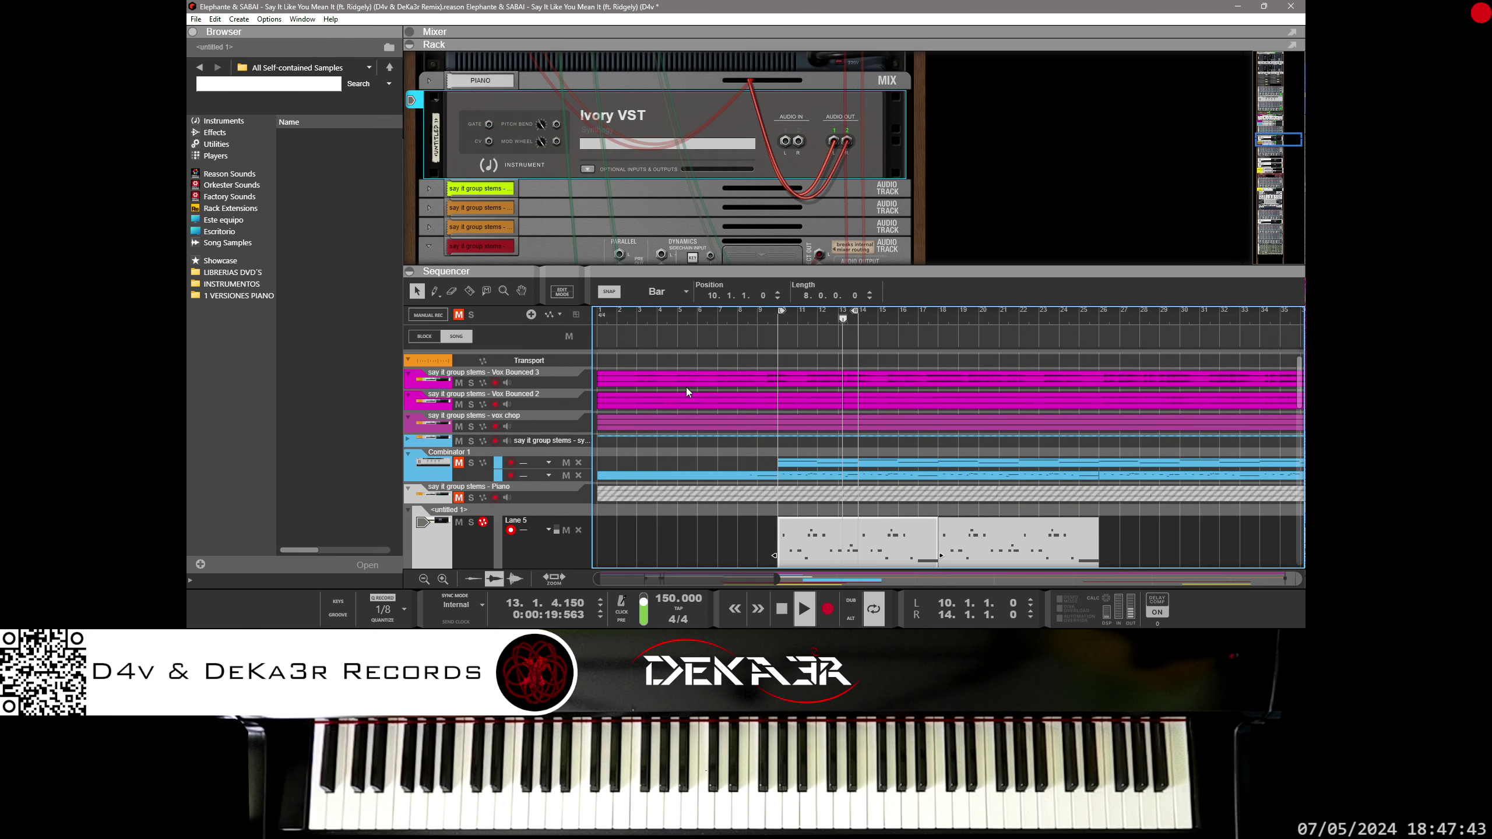
pyautogui.scroll(-5, 685, 387)
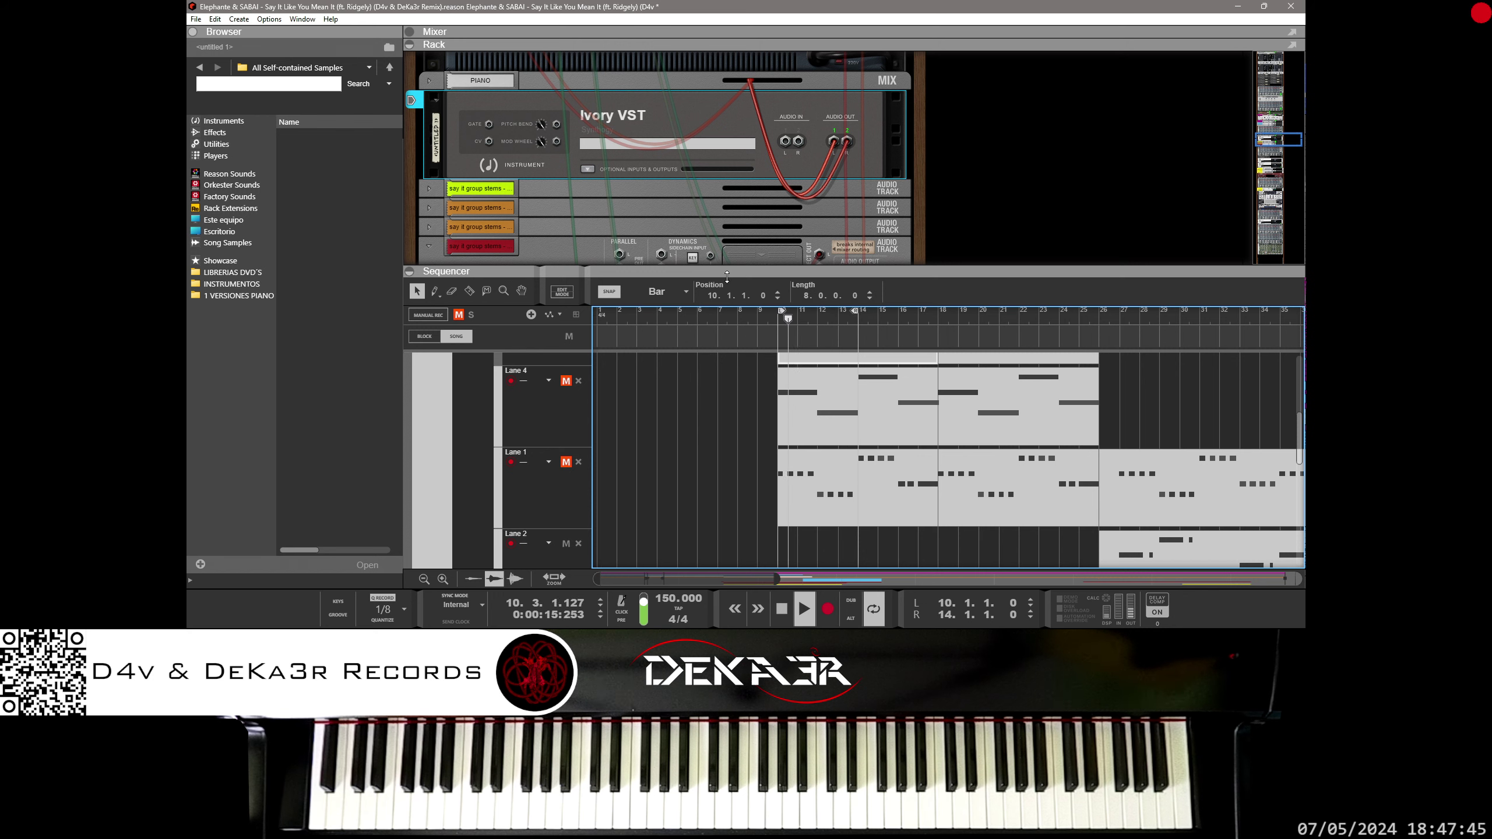
pyautogui.moveTo(728, 276); pyautogui.dragTo(728, 376)
pyautogui.scroll(3, 697, 278)
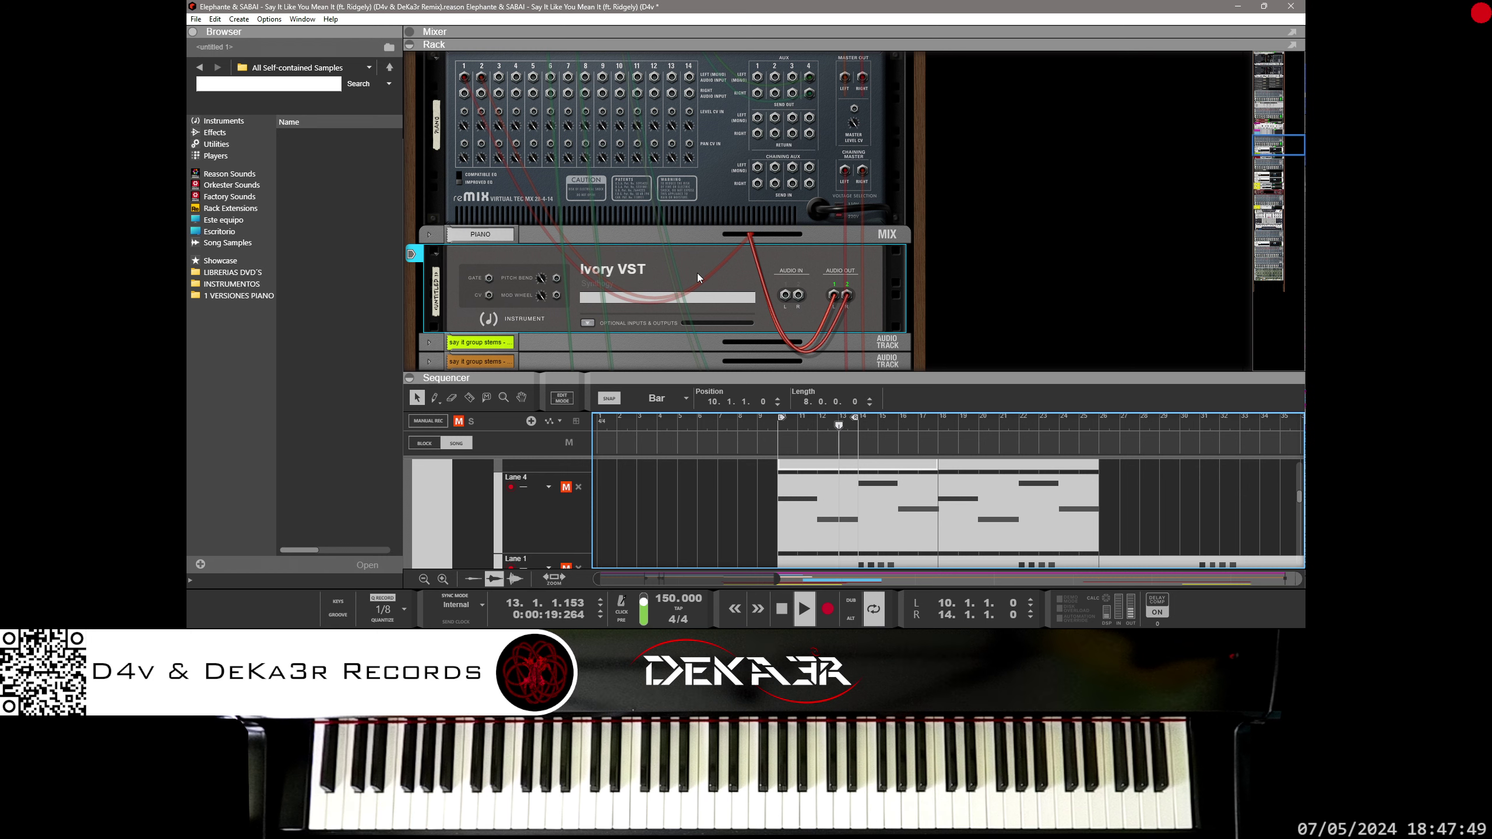
# Unfold the PIANO mix channel in the rack and flip the rack to its front side.
pyautogui.click(431, 235)
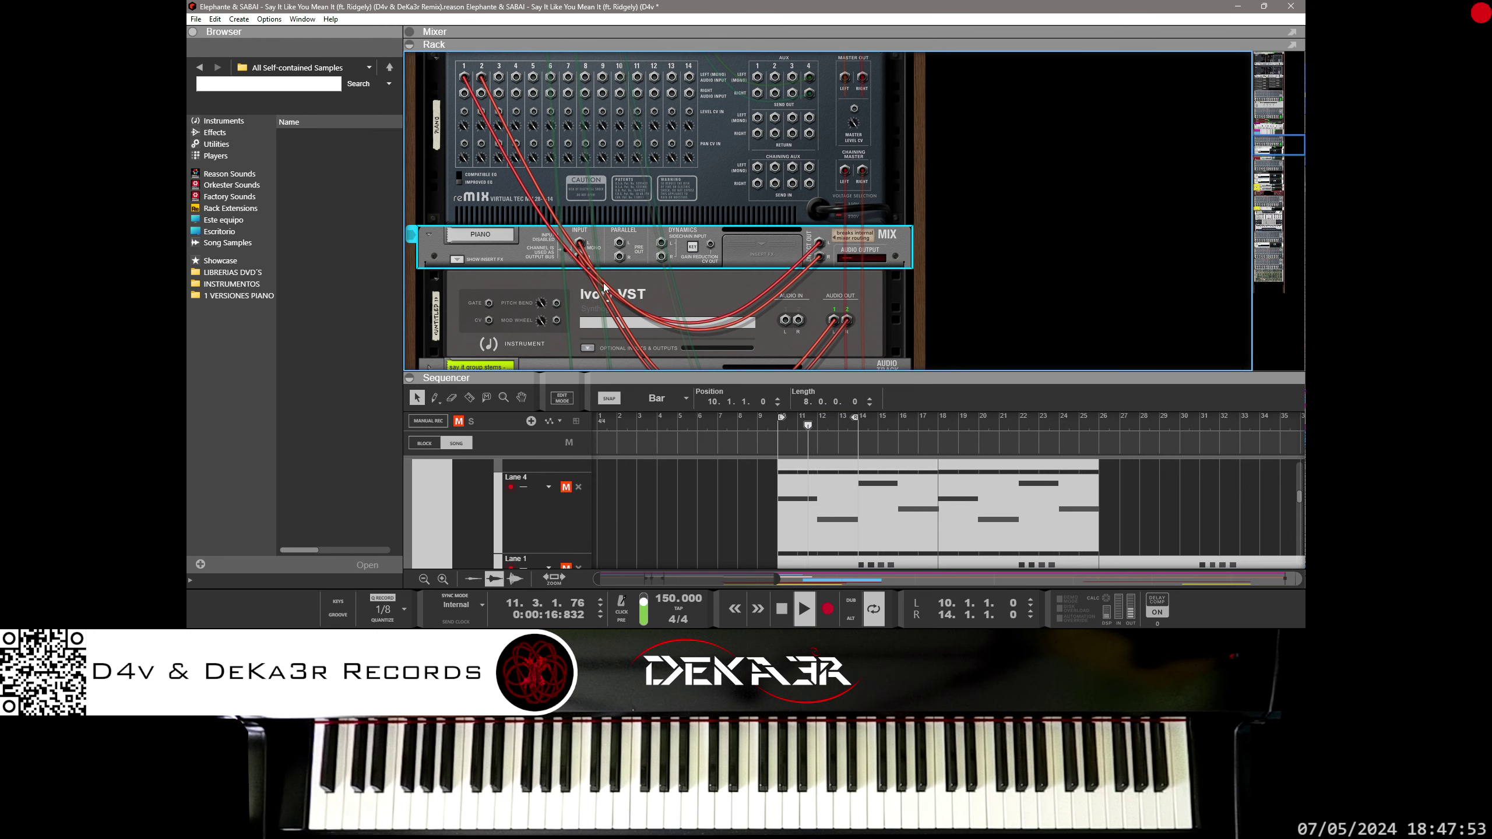
pyautogui.press('Tab')
pyautogui.scroll(-2, 466, 209)
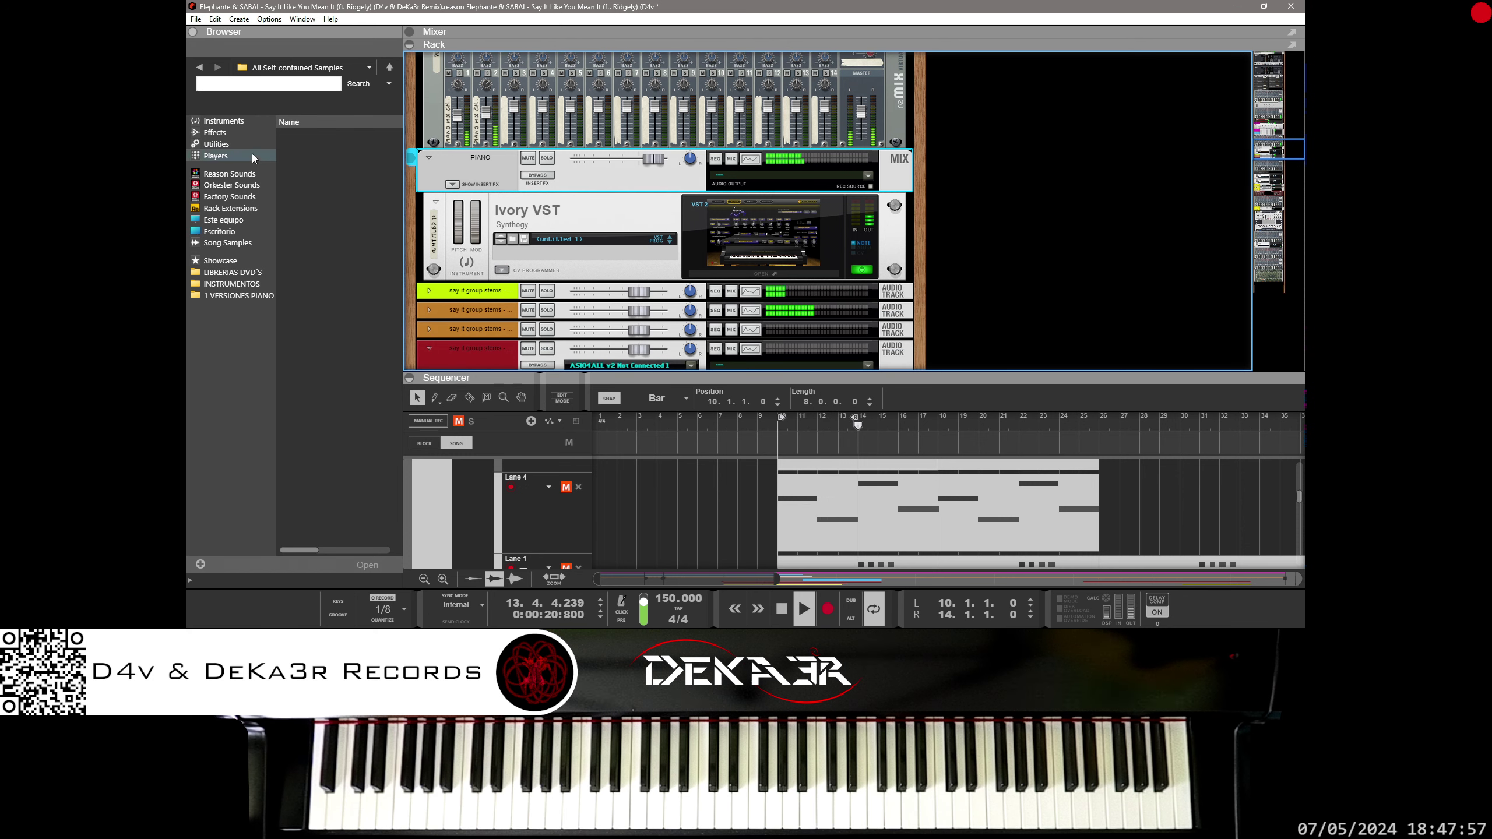
# Add a second Ivory VST instrument to the rack directly below the existing one.
pyautogui.click(231, 120)
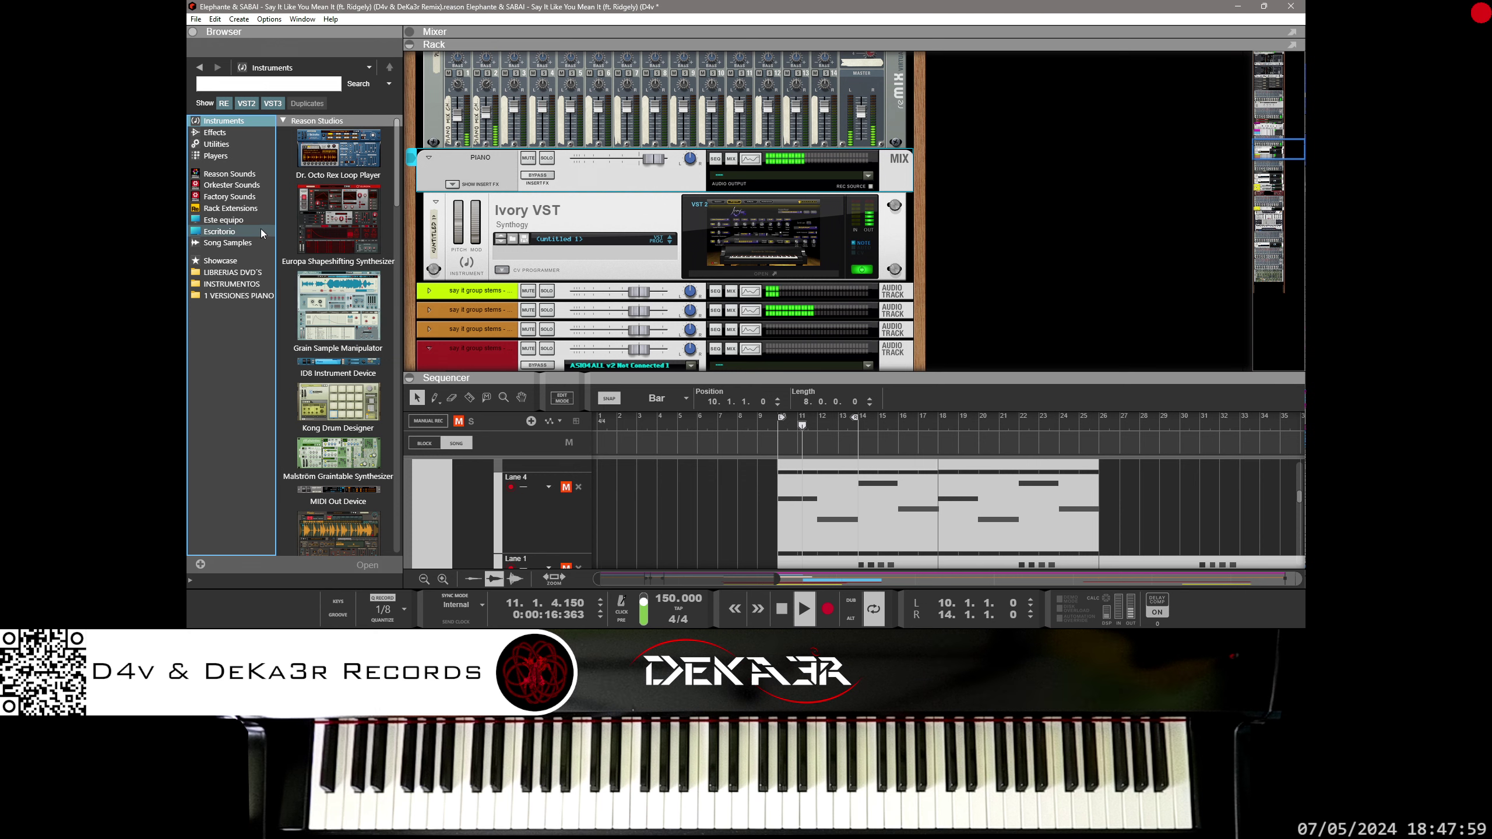
pyautogui.scroll(-5, 324, 323)
pyautogui.scroll(-8, 324, 324)
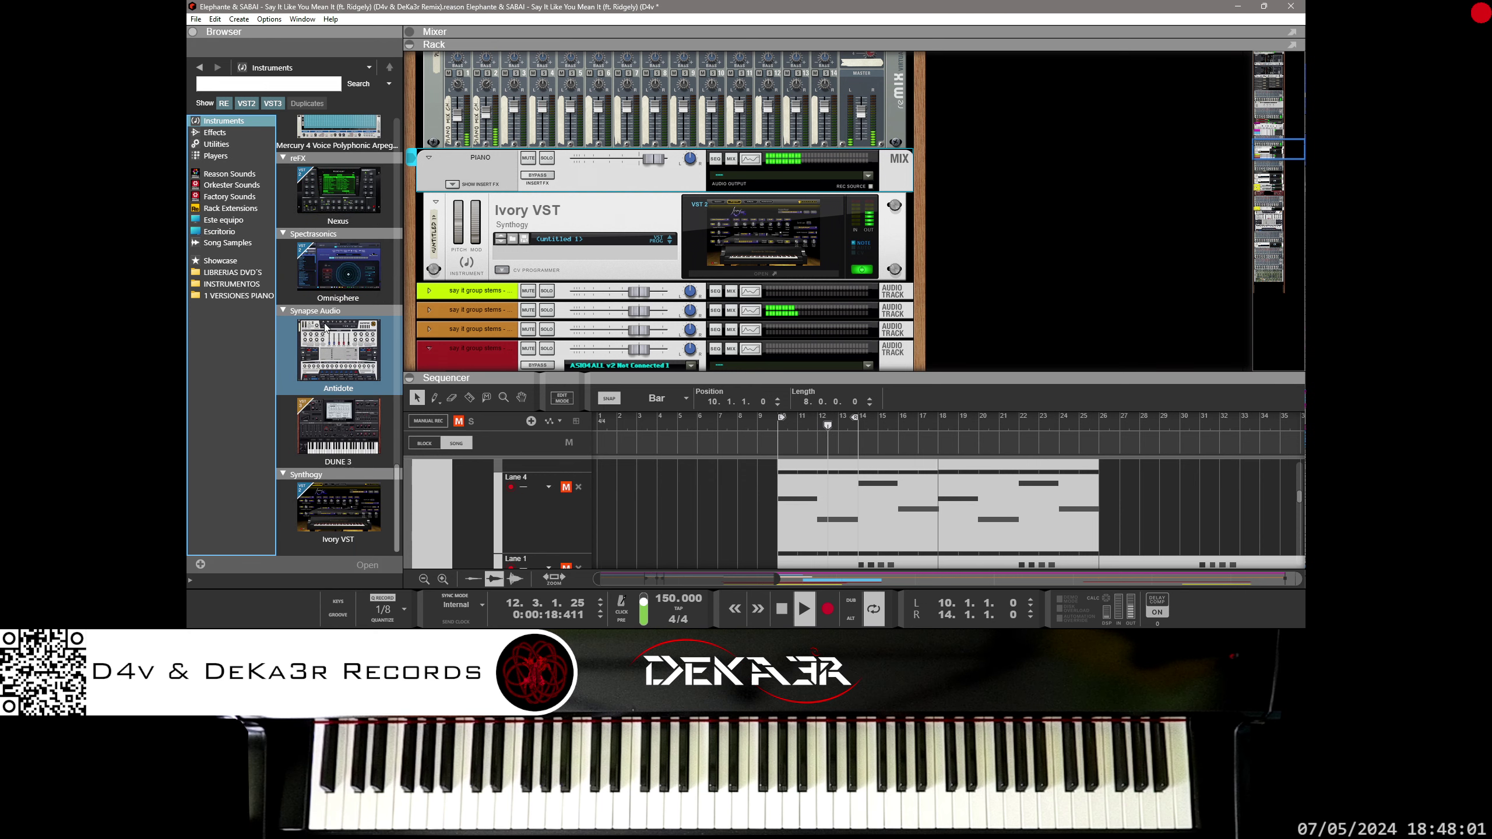
pyautogui.moveTo(339, 507)
pyautogui.mouseDown()
pyautogui.moveTo(499, 377)
pyautogui.moveTo(568, 278)
pyautogui.mouseUp()
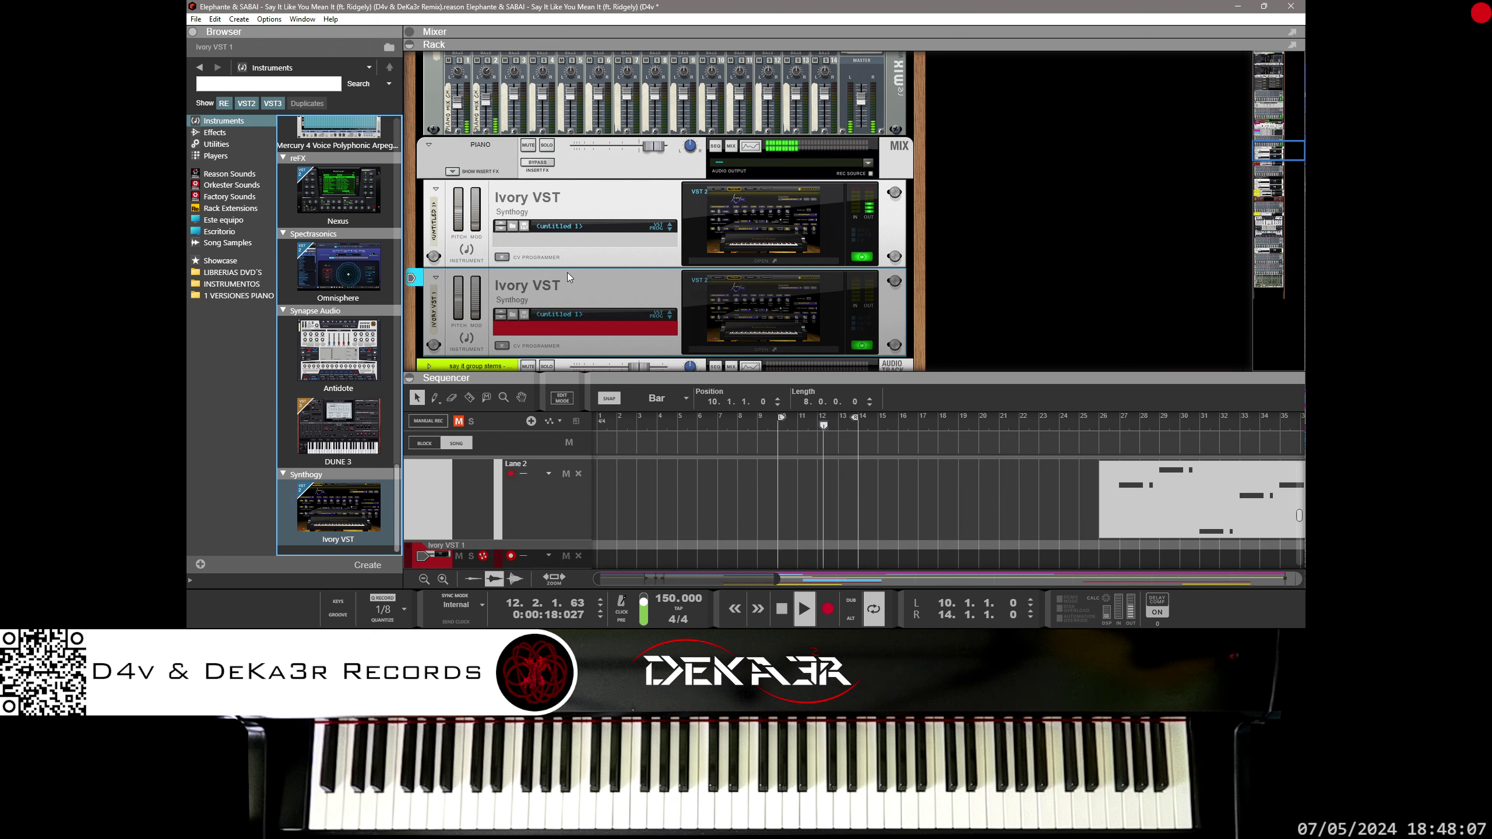
pyautogui.click(215, 133)
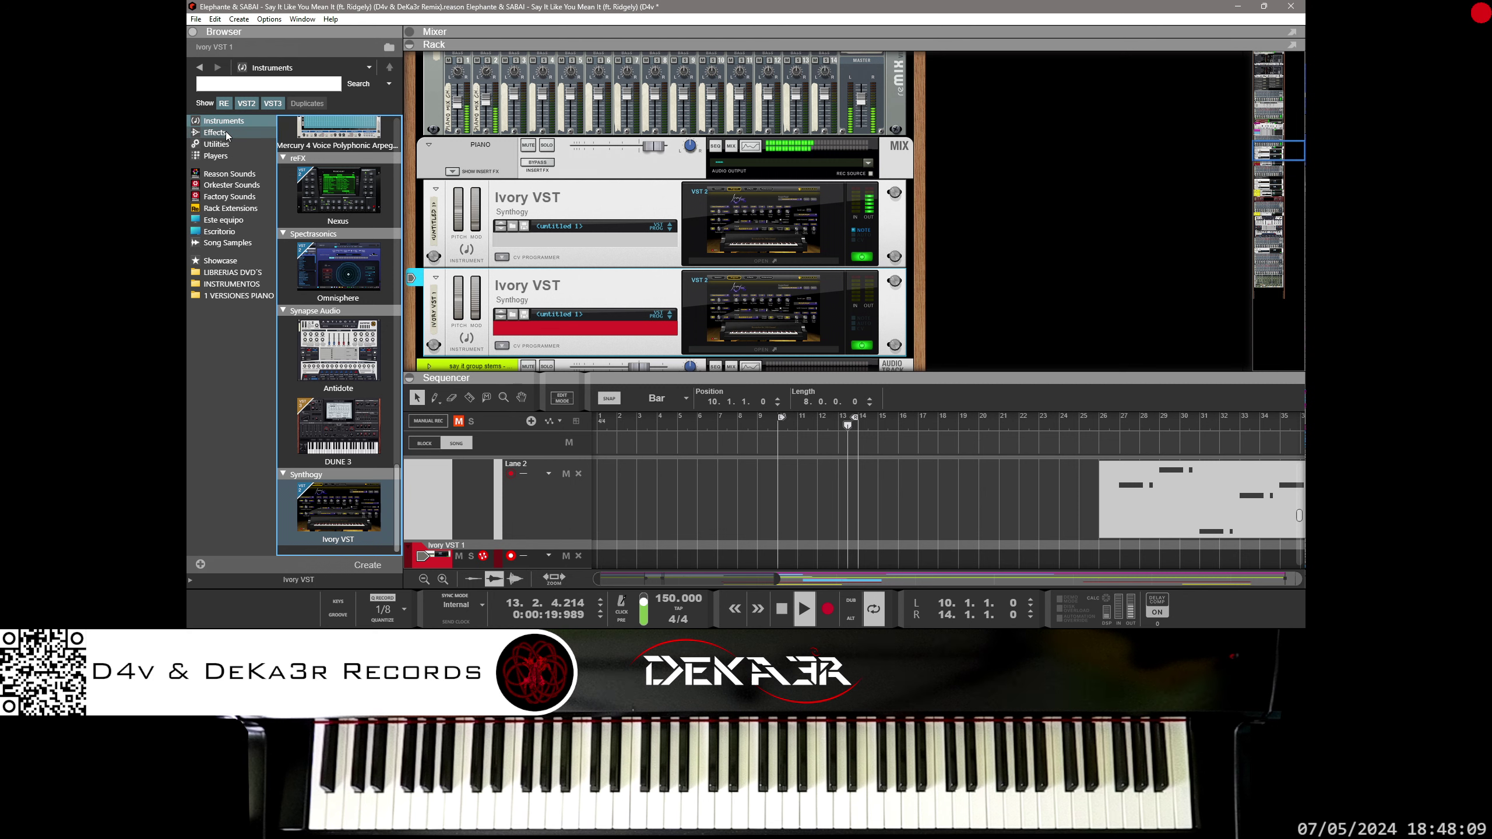
pyautogui.scroll(-5, 320, 352)
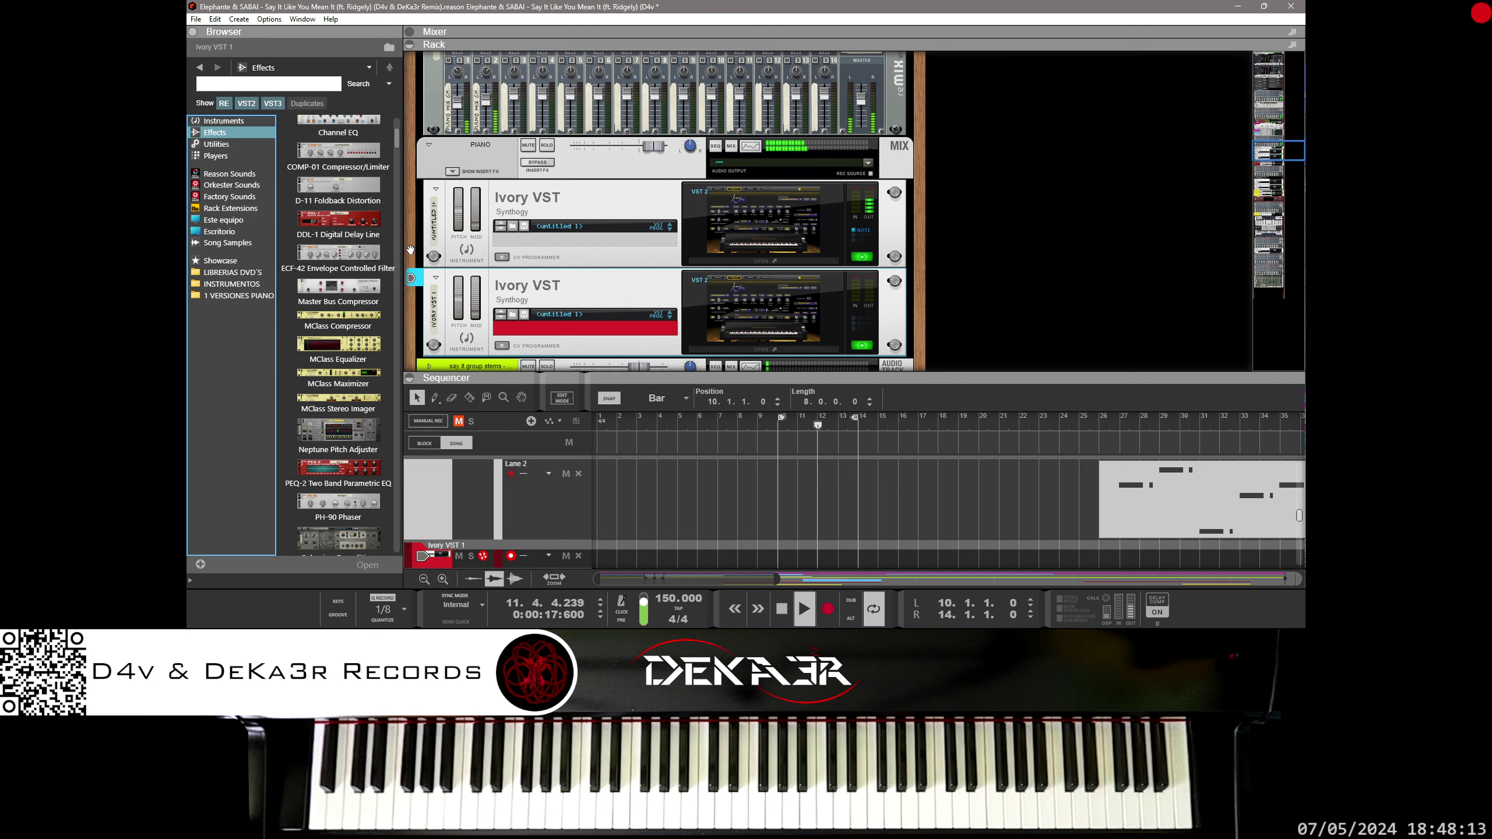
# Connect the second Ivory VST's audio output to the channel 4 input of the reMIX mixer on the rack's rear side.
pyautogui.press('Tab')
pyautogui.moveTo(833, 321); pyautogui.dragTo(516, 155)
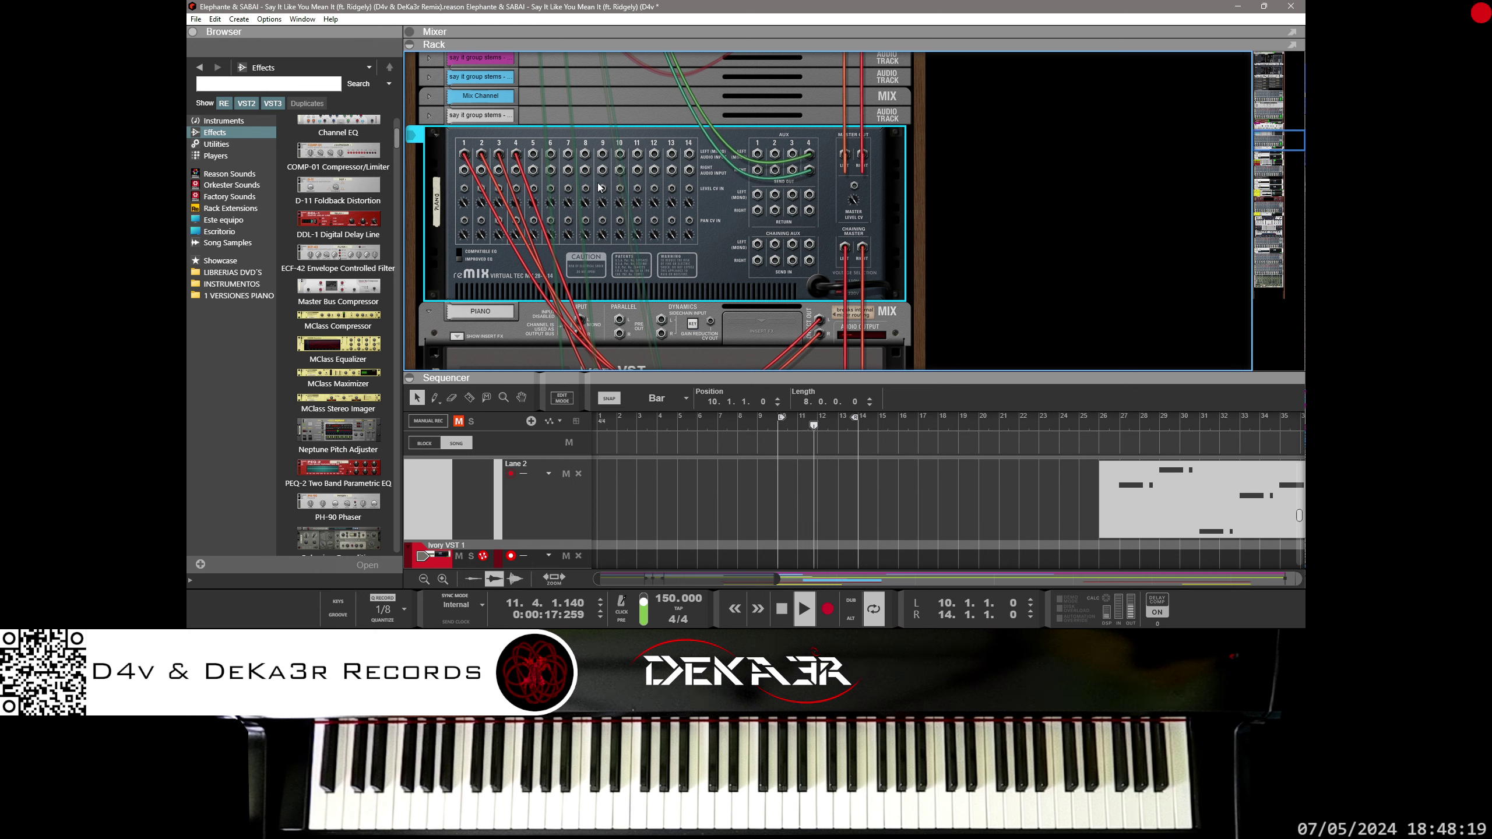
pyautogui.scroll(-2, 667, 192)
pyautogui.press('Tab')
# Duplicate the second Ivory VST and connect the copy's audio output to the channel 5 input of the reMIX mixer.
pyautogui.scroll(-3, 762, 270)
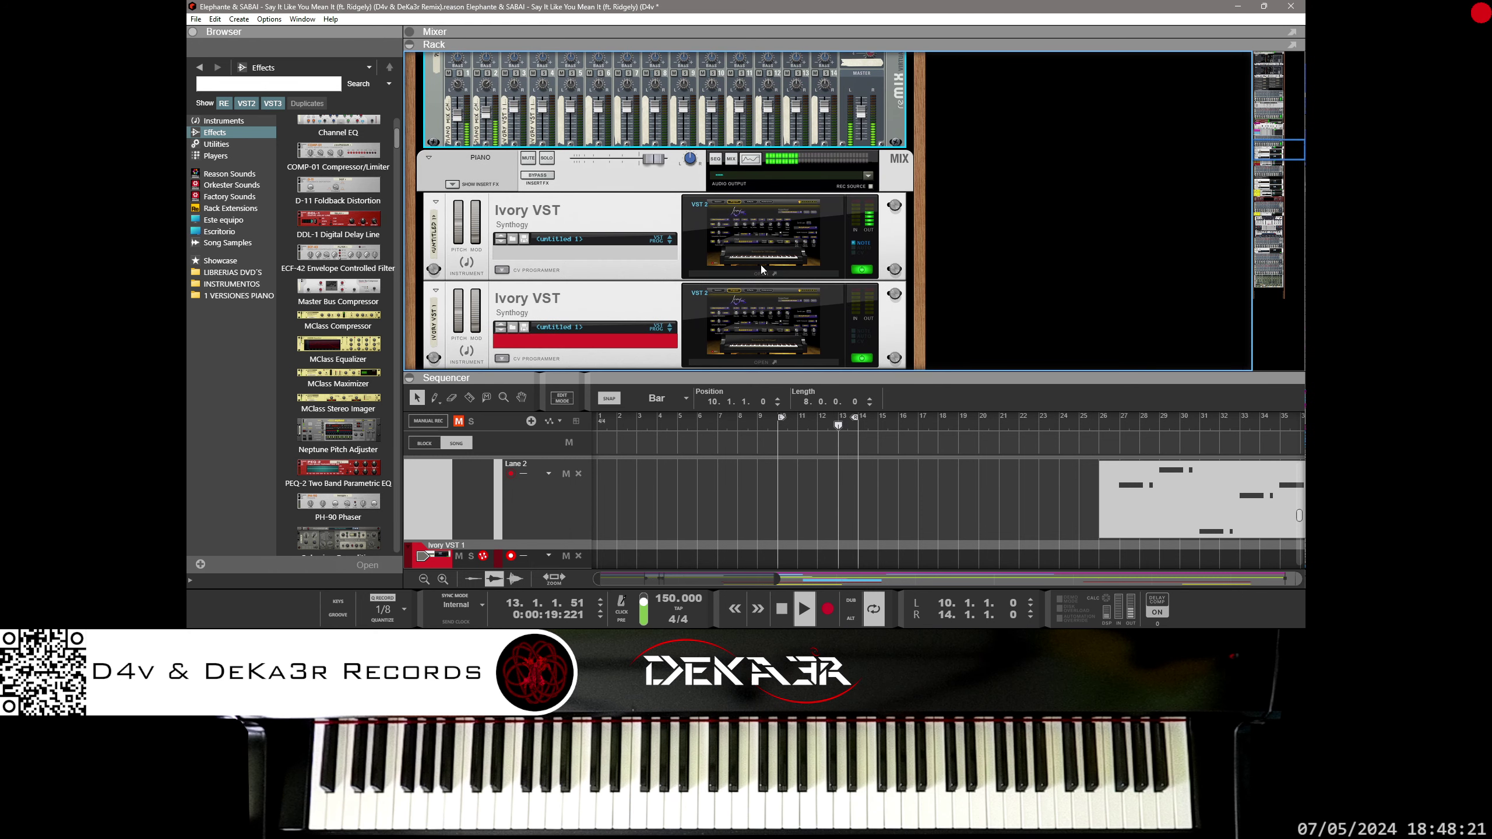
pyautogui.moveTo(593, 228); pyautogui.dragTo(605, 302)
pyautogui.press('Tab')
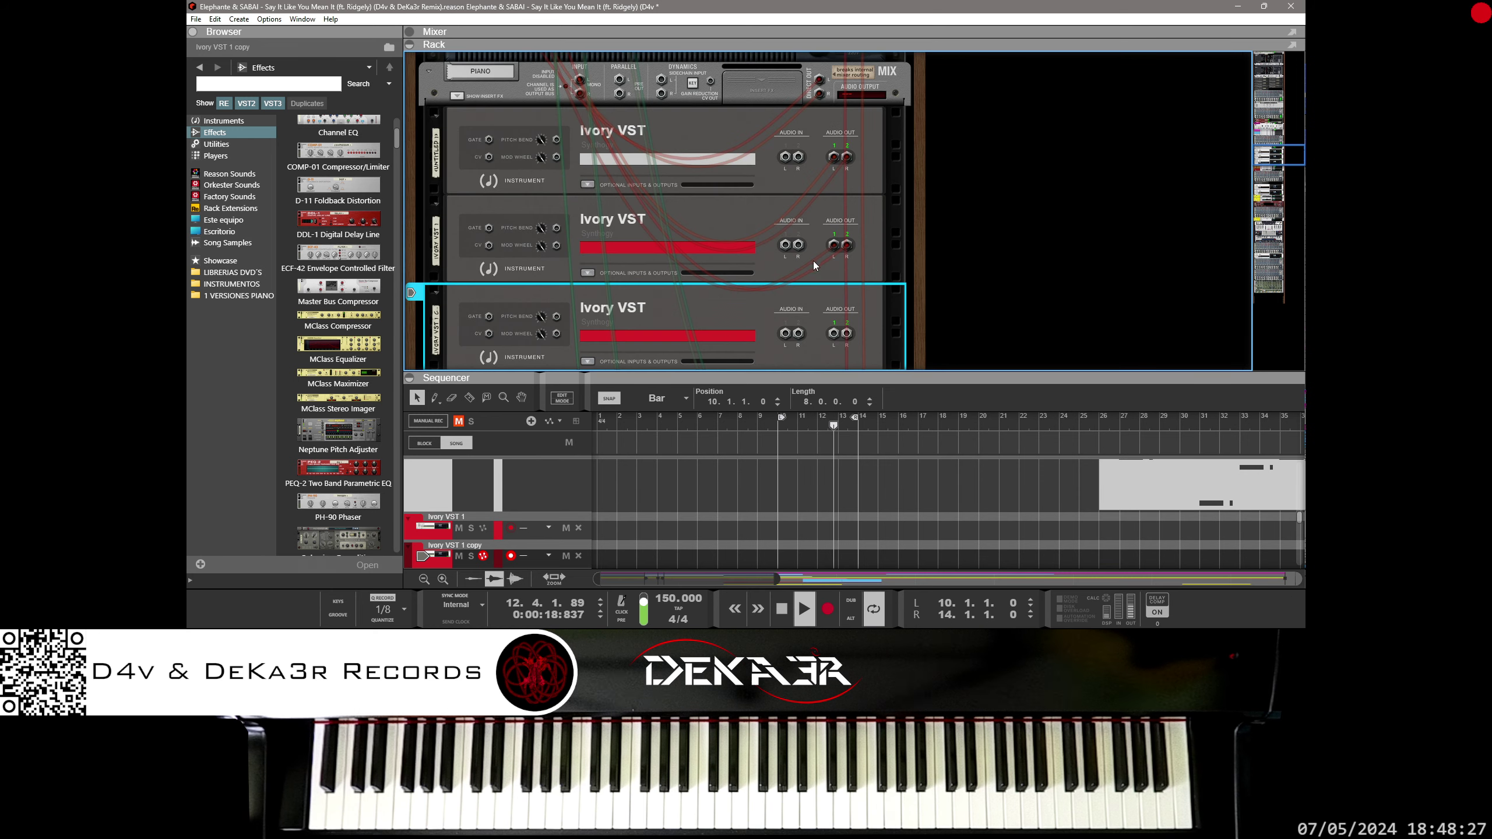
pyautogui.moveTo(834, 333); pyautogui.dragTo(552, 144)
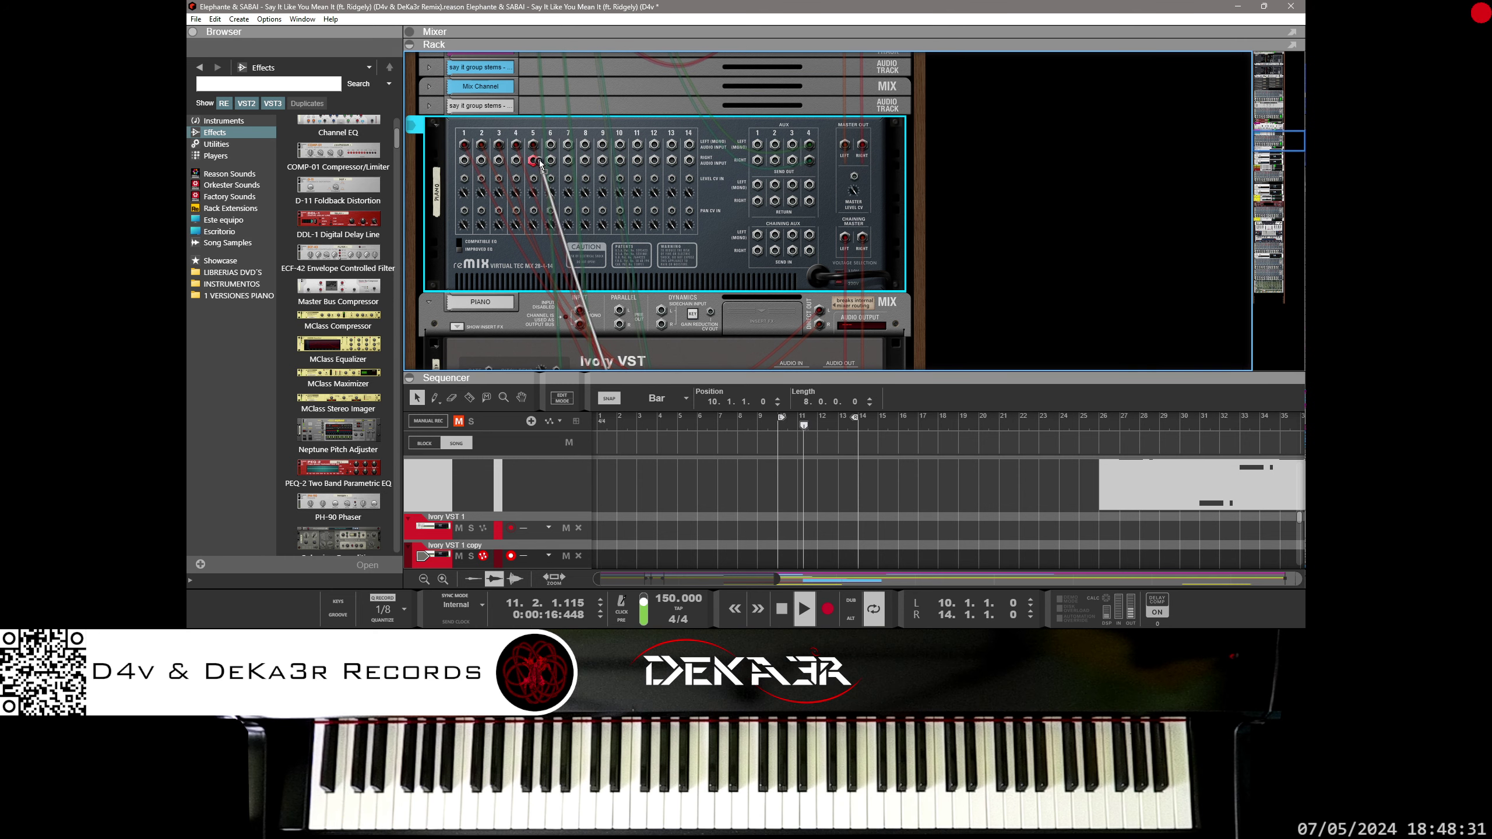
pyautogui.press('Tab')
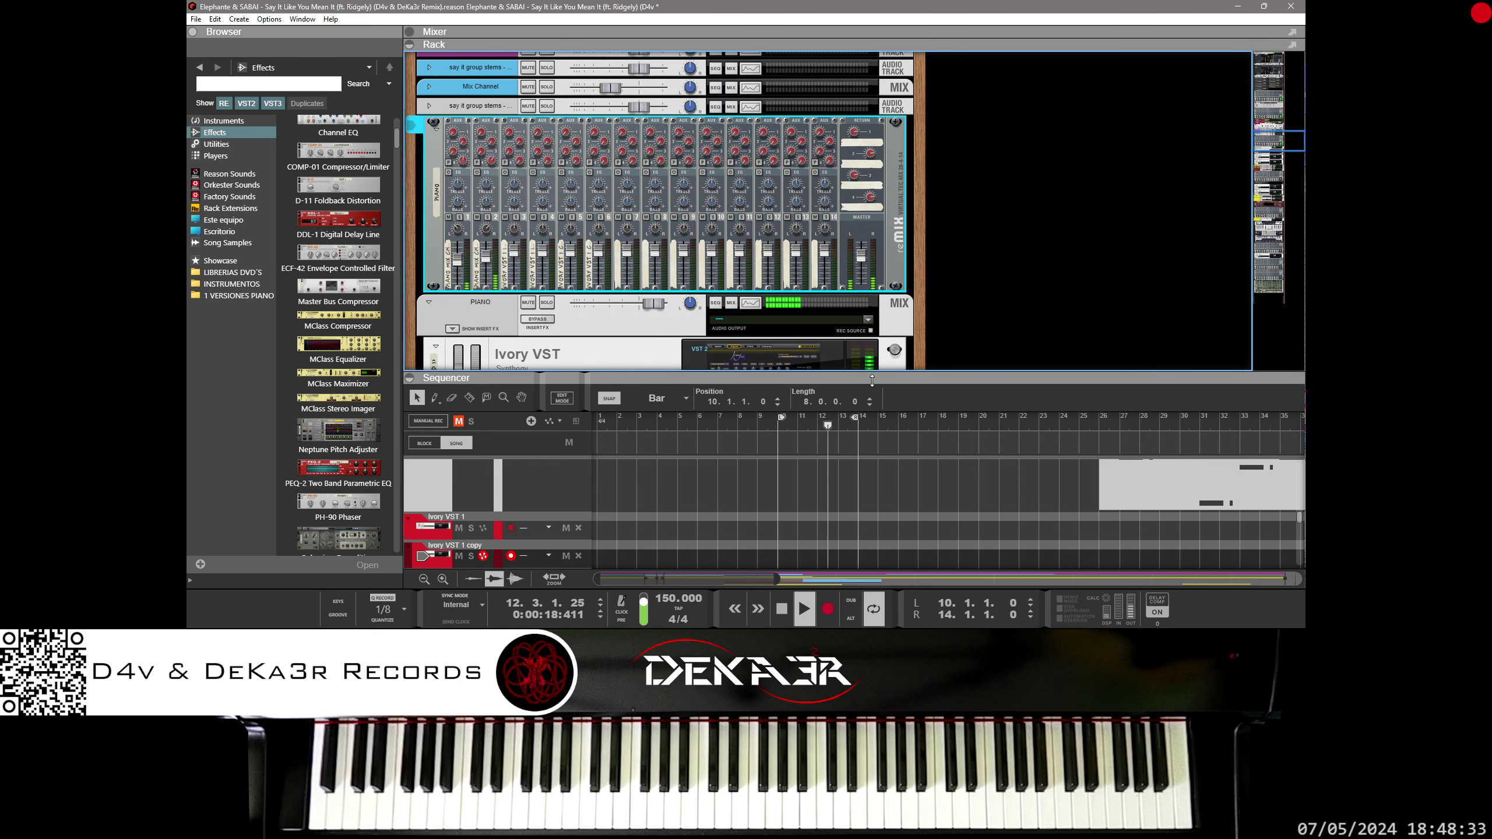
# Expand the sequencer to full height and move both Lane 4 clips to the Ivory VST 1 copy track, starting at bar 10.
pyautogui.moveTo(885, 374); pyautogui.dragTo(885, 4)
pyautogui.scroll(5, 823, 312)
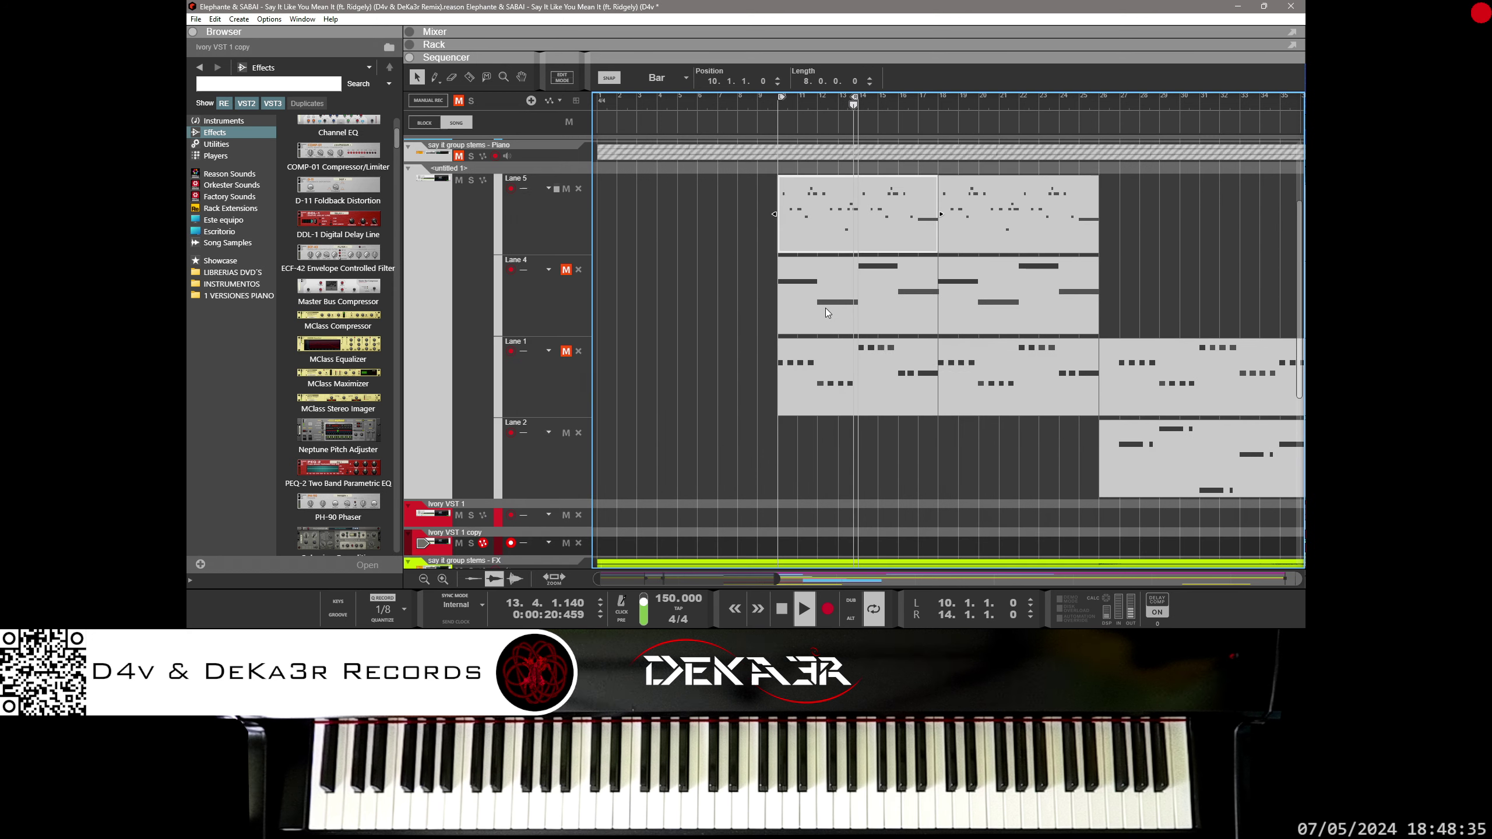
pyautogui.scroll(3, 826, 308)
pyautogui.scroll(-6, 825, 308)
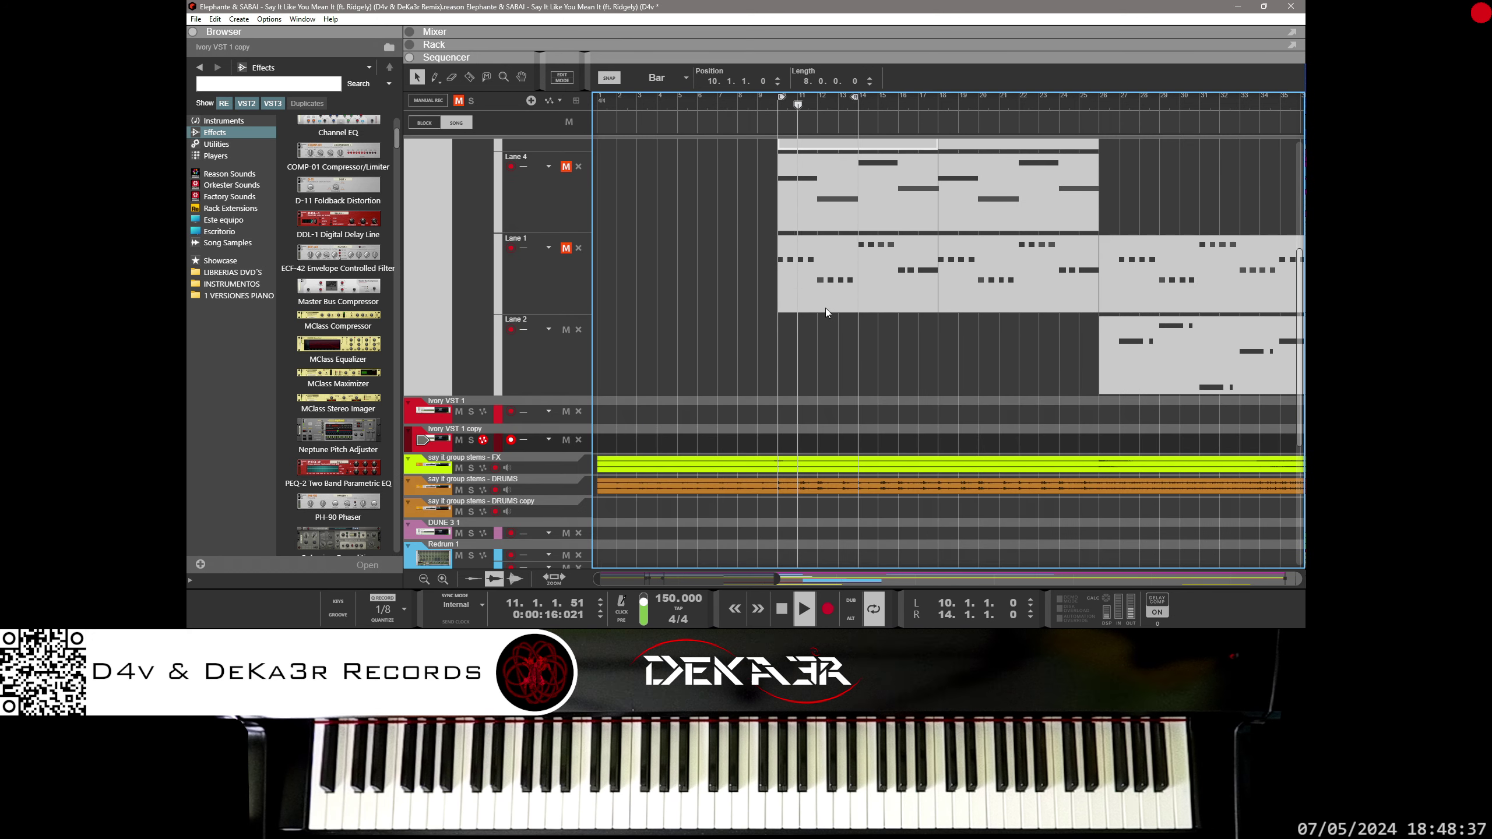
pyautogui.click(797, 356)
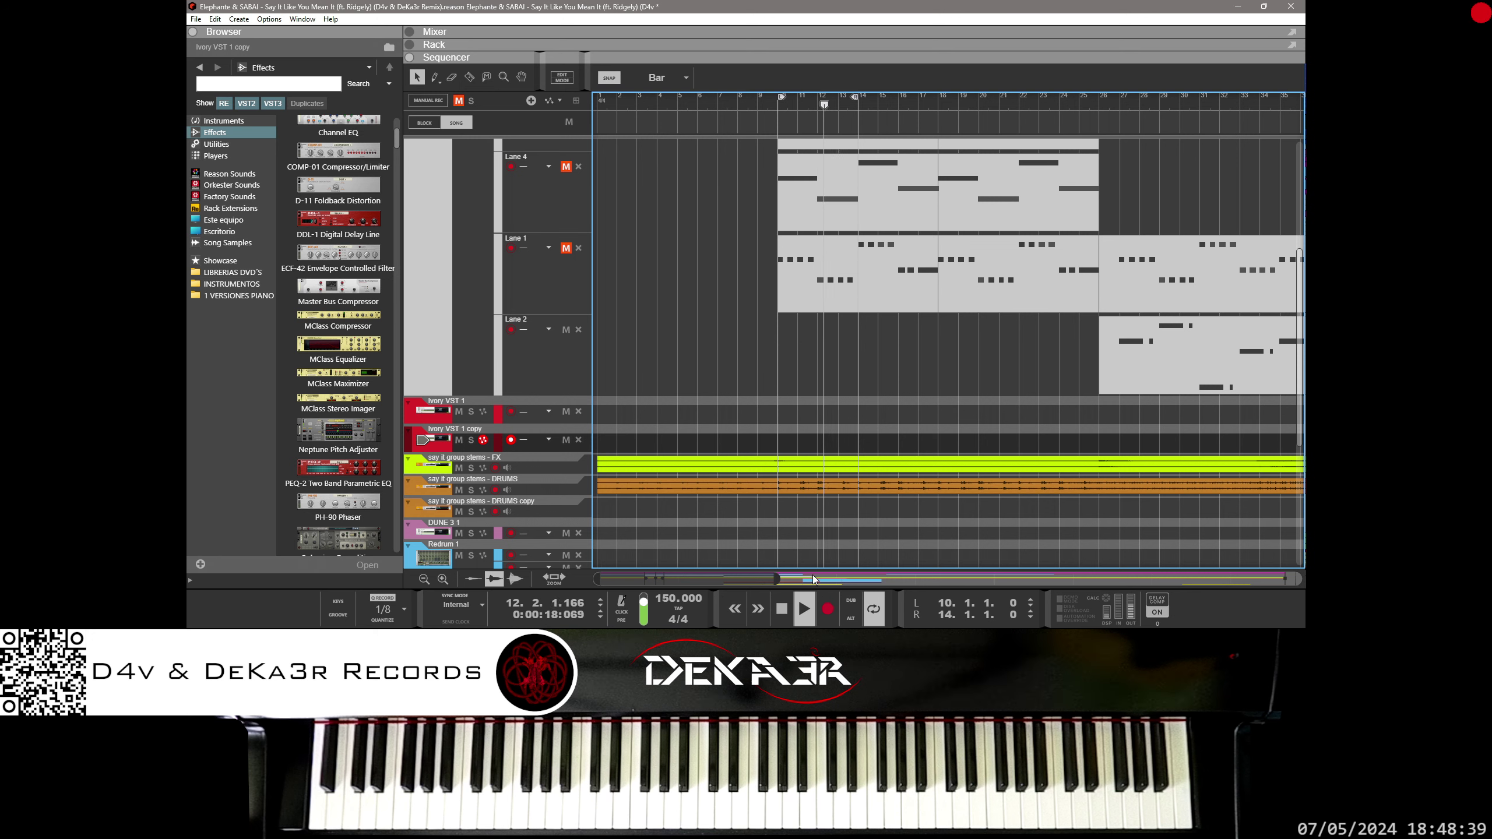
pyautogui.scroll(-3, 857, 443)
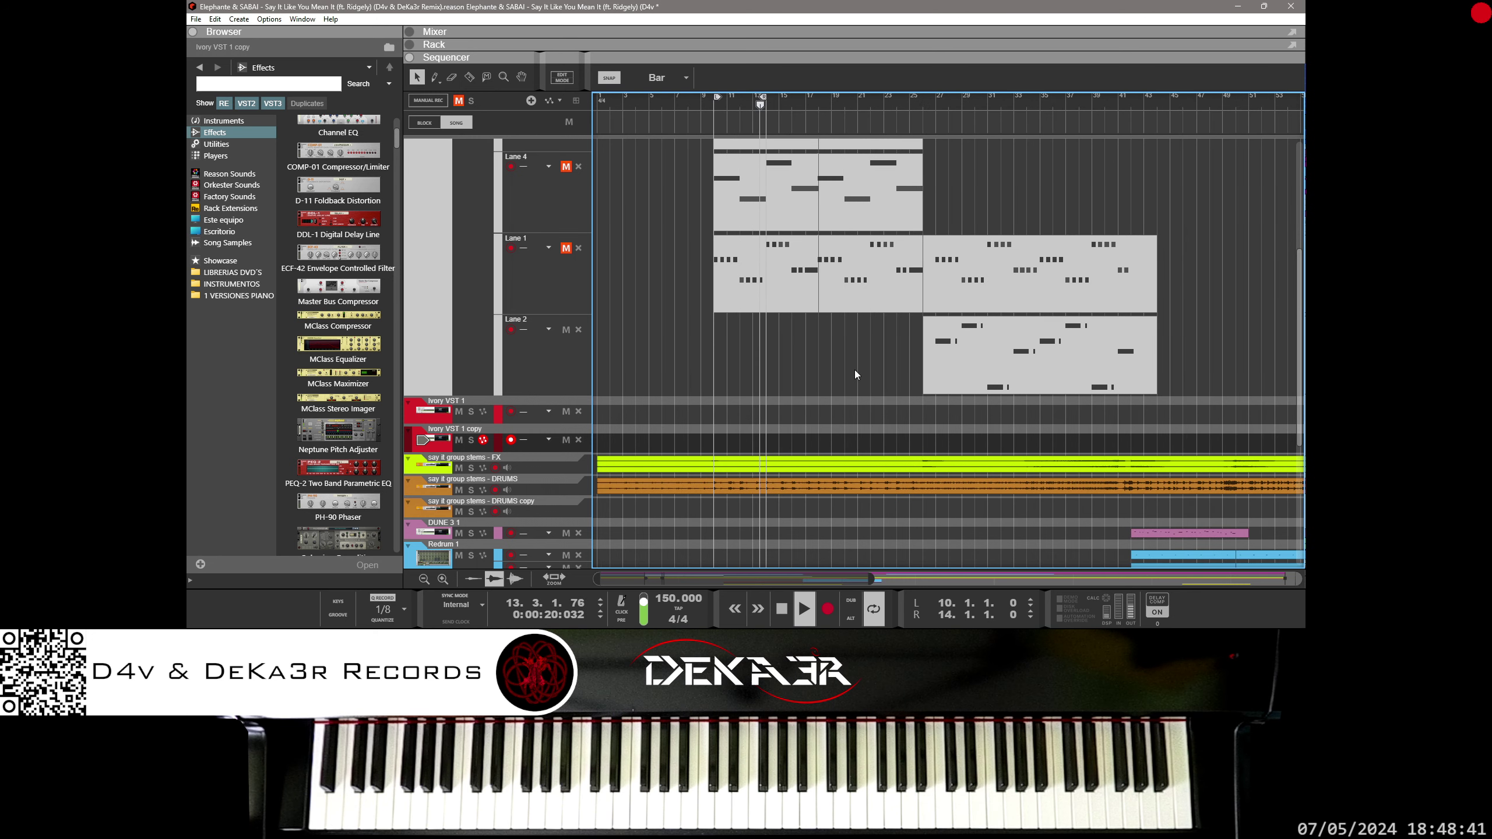
pyautogui.moveTo(739, 193); pyautogui.dragTo(743, 441)
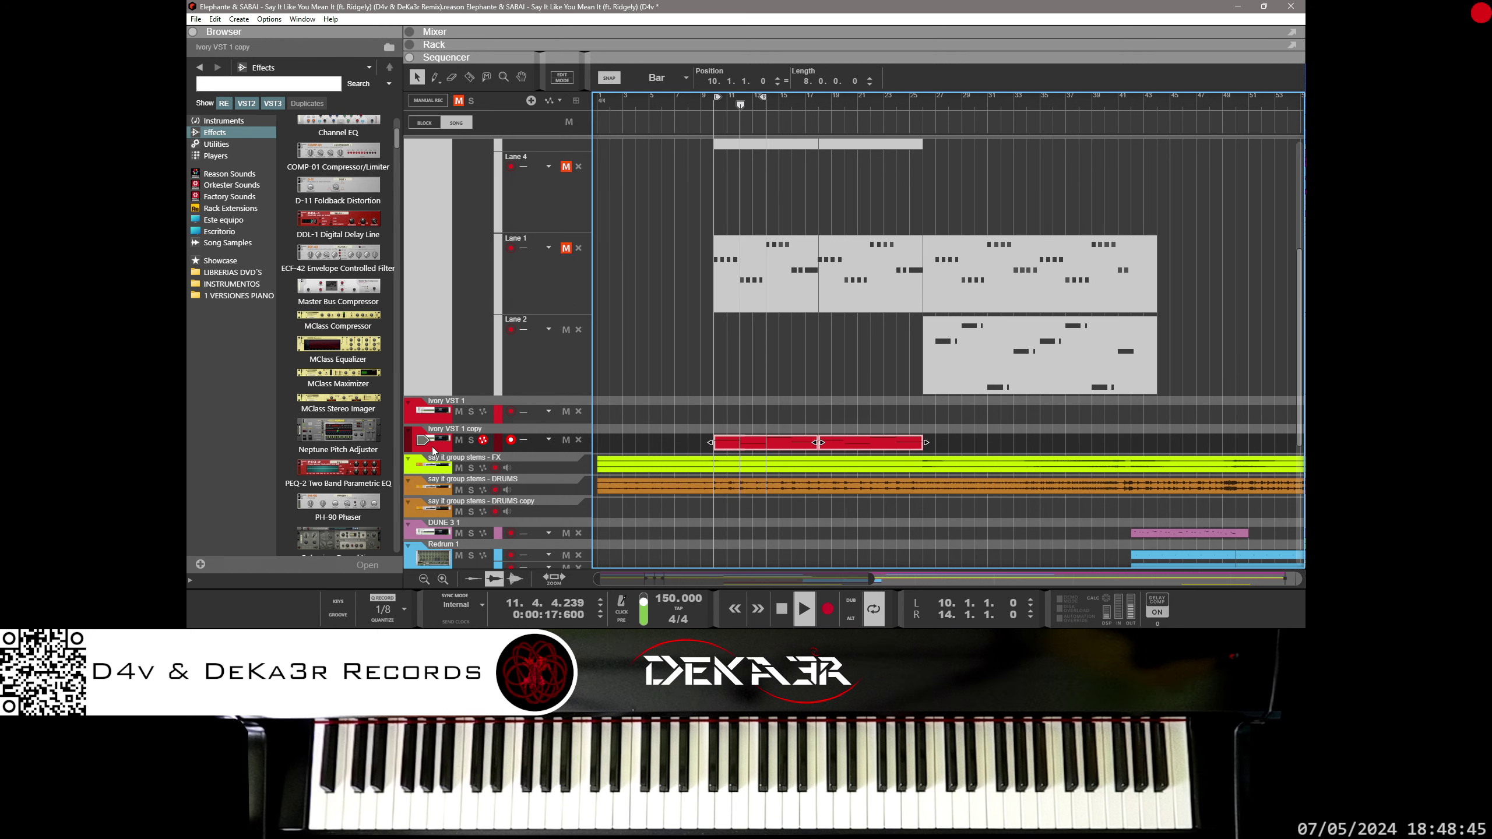
# Examine the plug-in settings of the Ivory VST 1 copy and of the original Ivory VST in the rack.
pyautogui.press('F6')
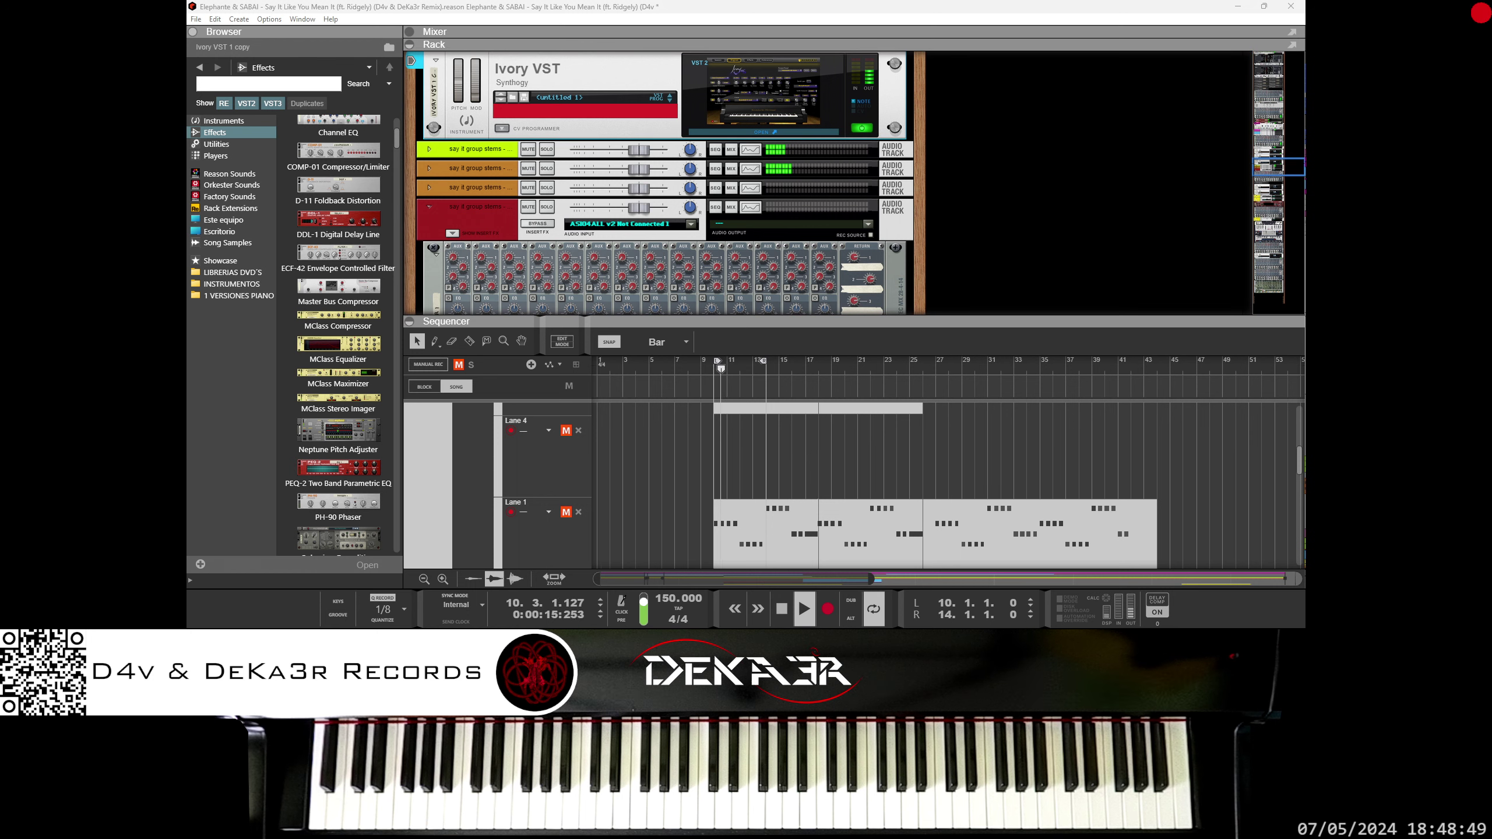
pyautogui.click(761, 132)
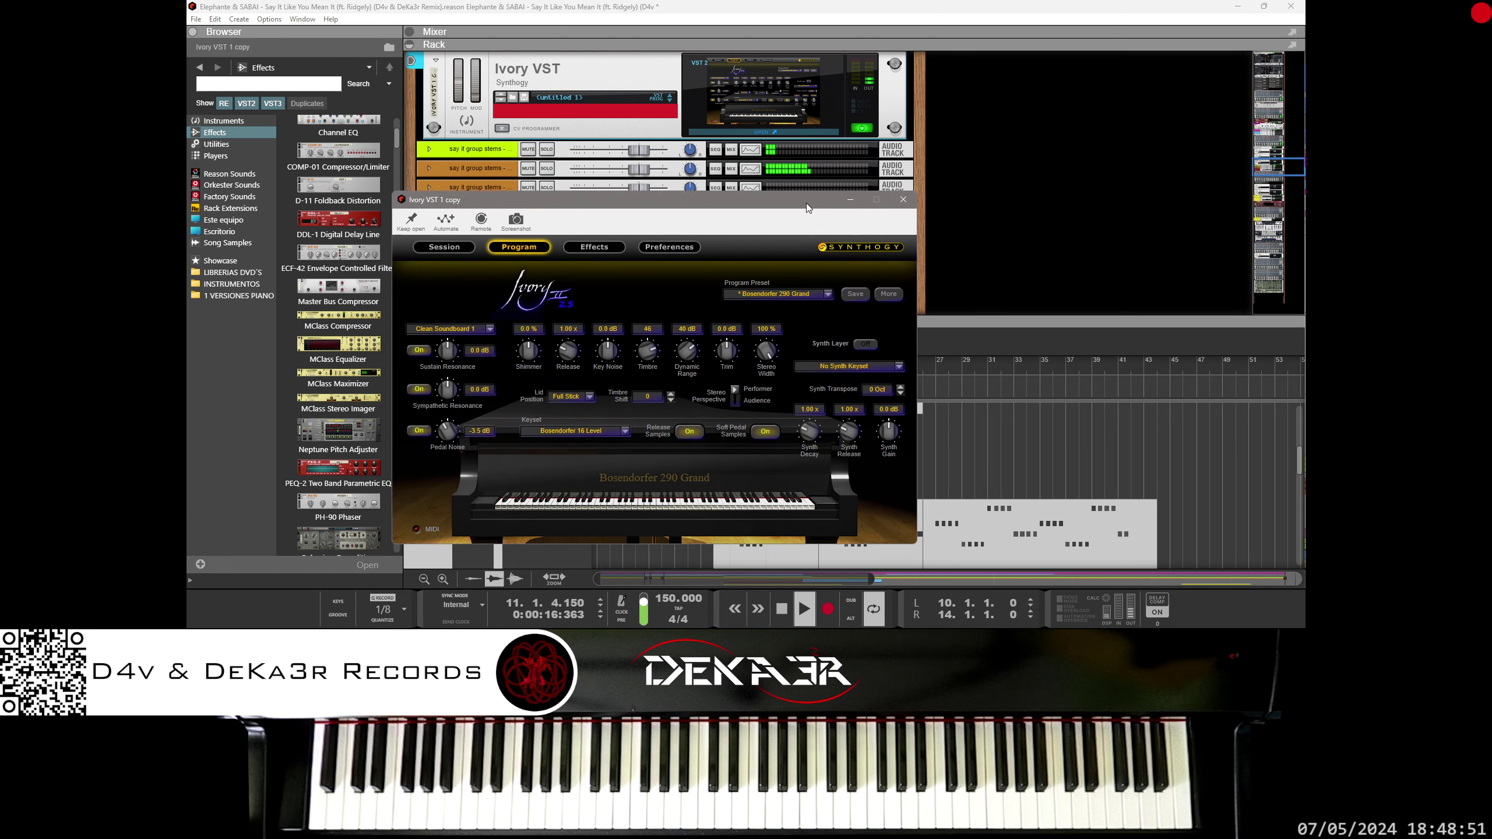
pyautogui.moveTo(950, 270); pyautogui.dragTo(1035, 278)
pyautogui.scroll(-5, 931, 176)
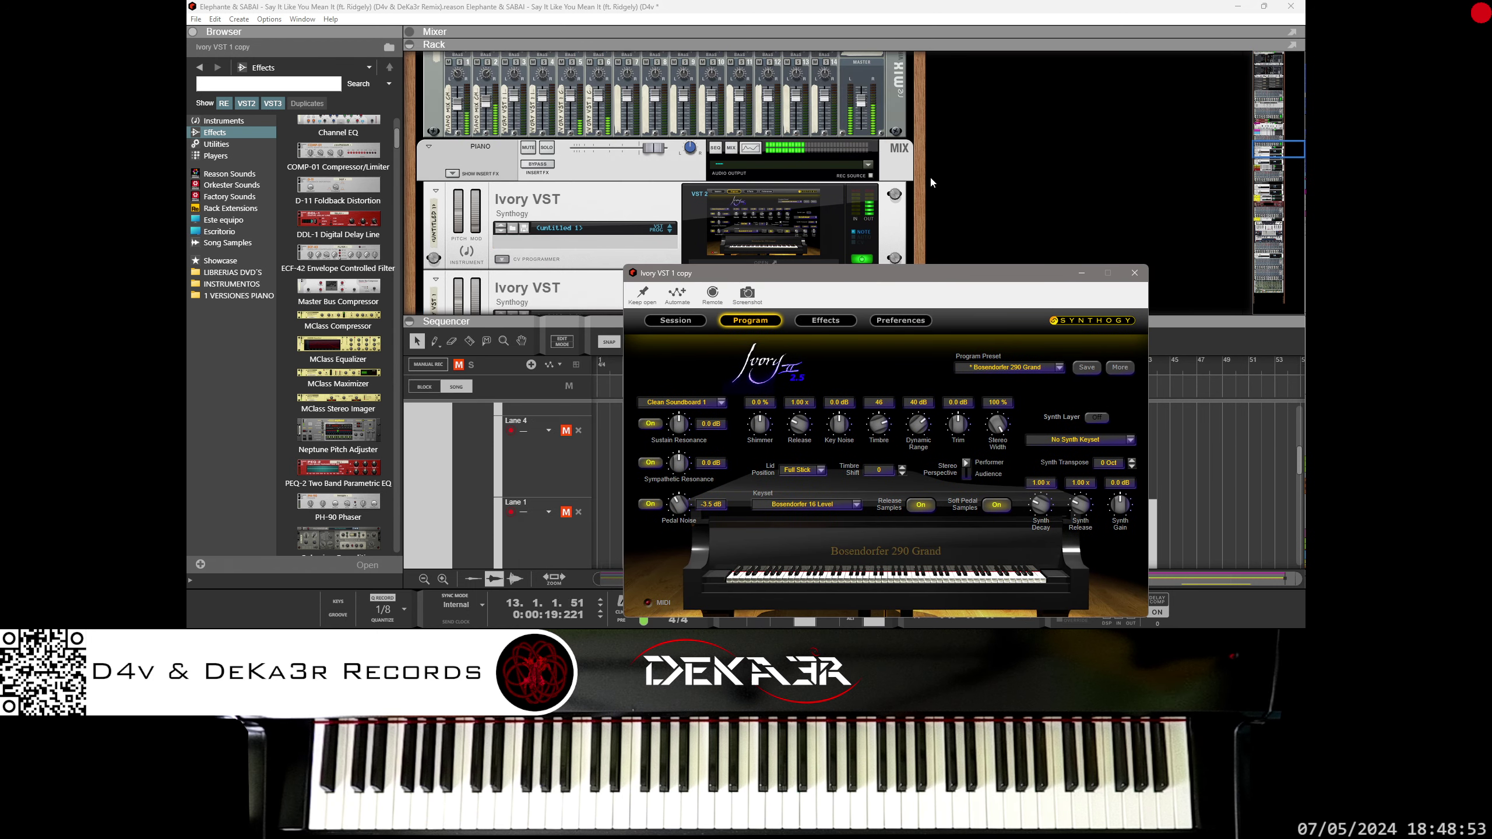
pyautogui.scroll(-4, 930, 176)
pyautogui.click(1134, 273)
pyautogui.click(800, 228)
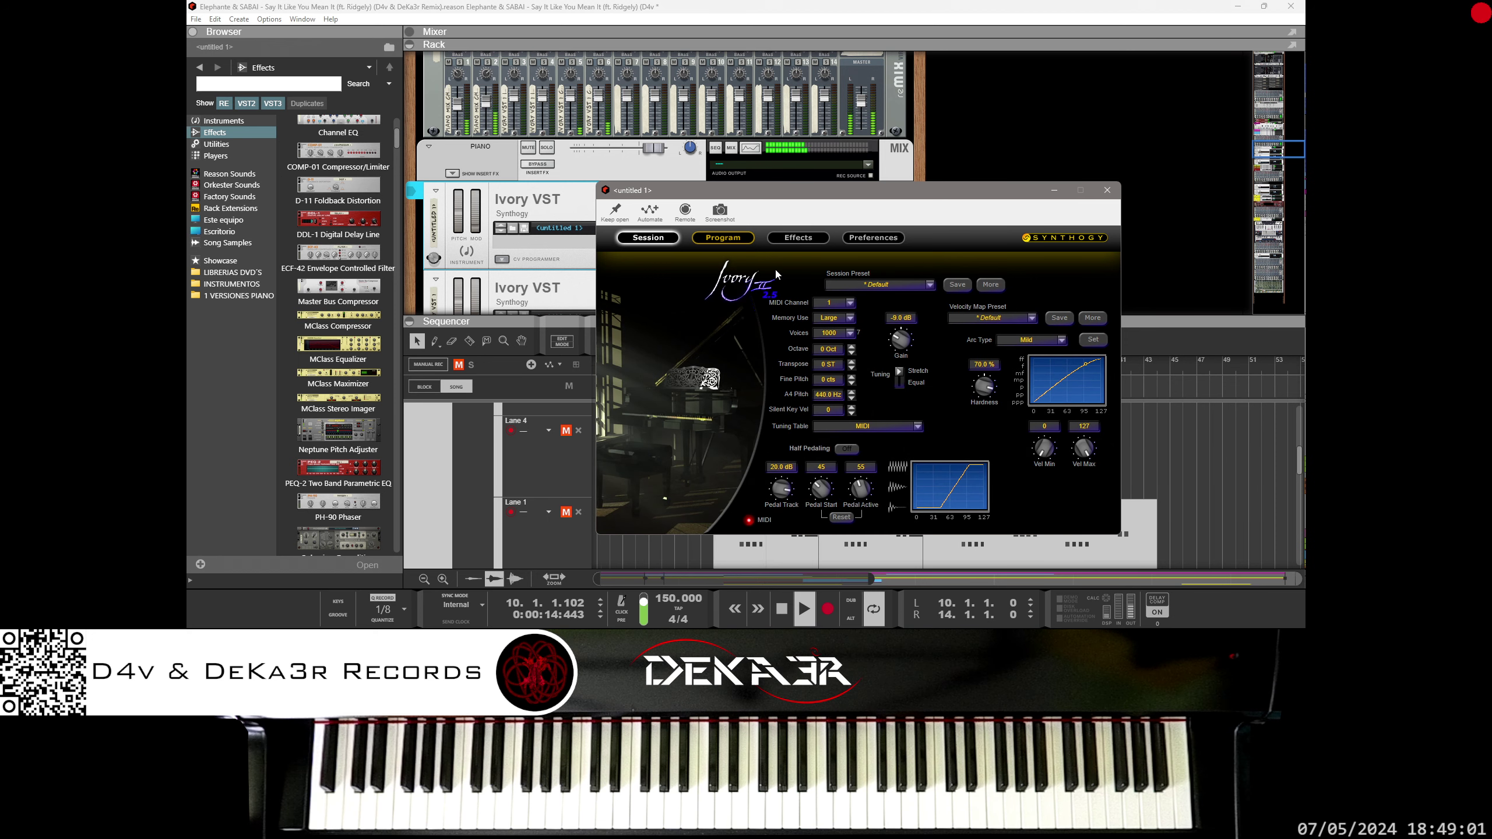
pyautogui.click(1107, 190)
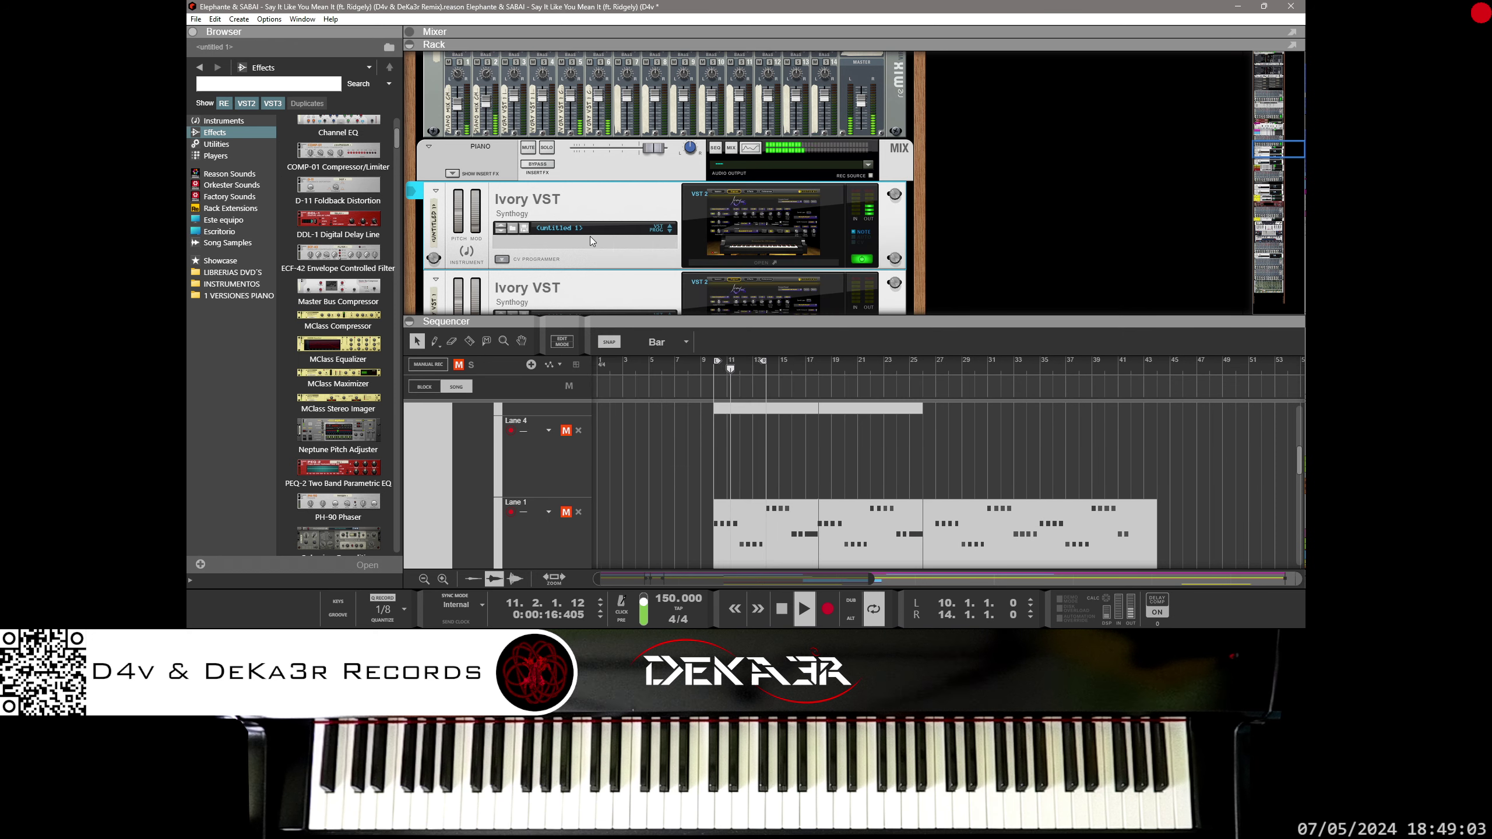
# Copy the original Ivory VST's patch and paste it onto both the Ivory VST 1 copy and Ivory VST 1.
pyautogui.rightClick(571, 210)
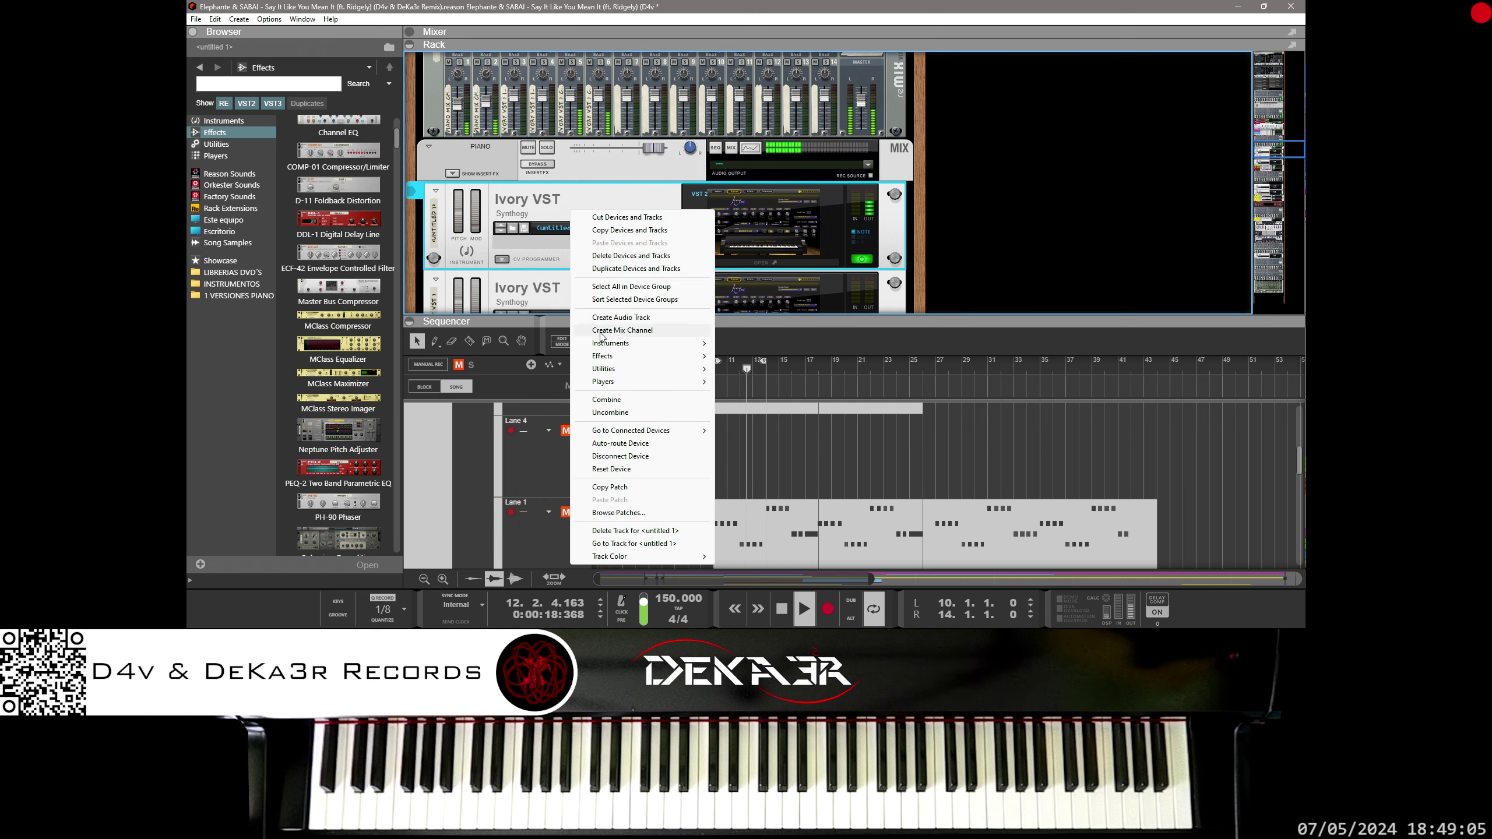
pyautogui.click(616, 447)
pyautogui.scroll(-5, 625, 259)
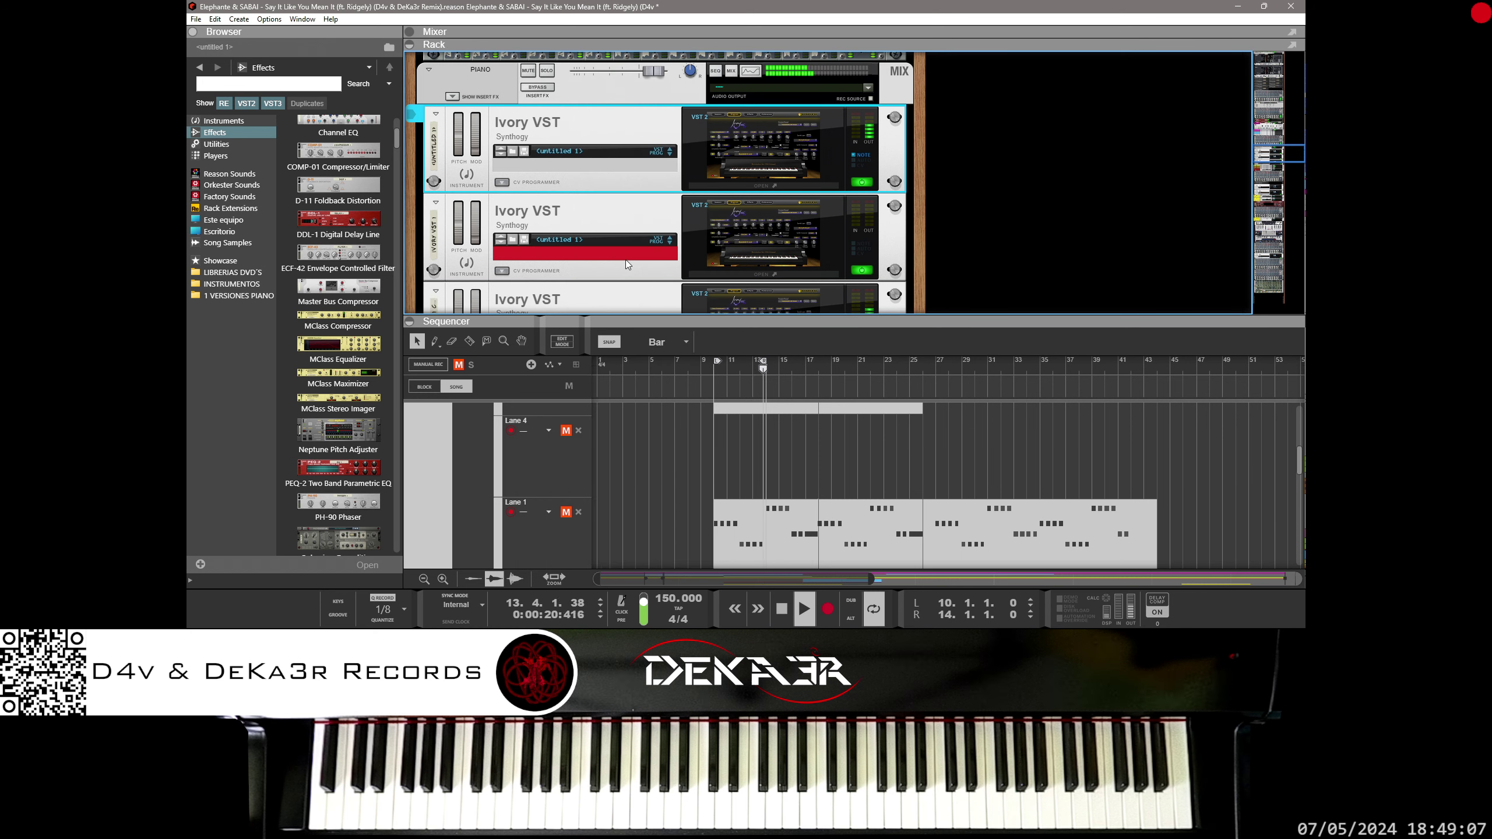
pyautogui.rightClick(635, 151)
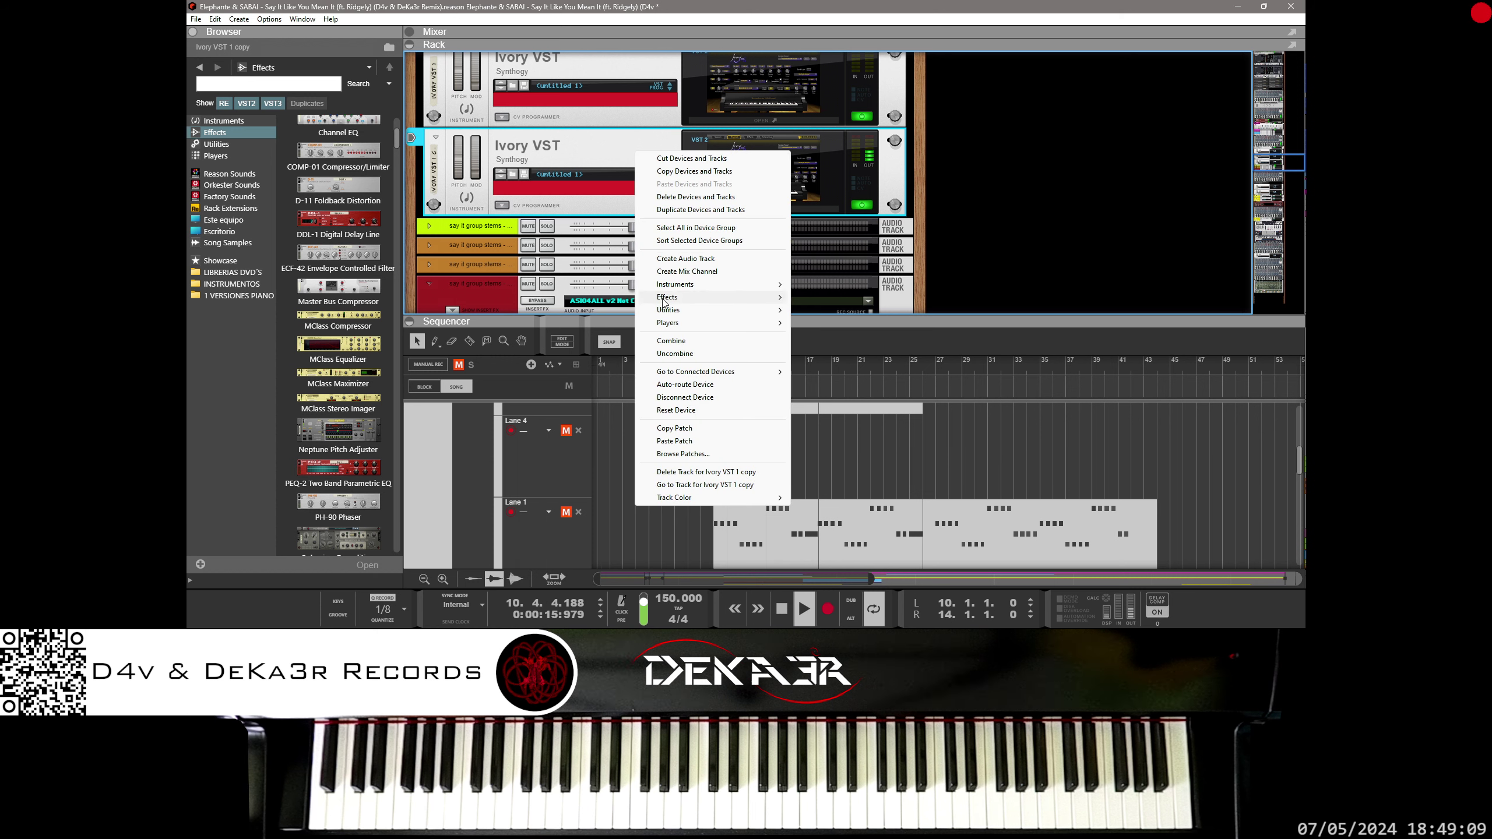
pyautogui.click(674, 441)
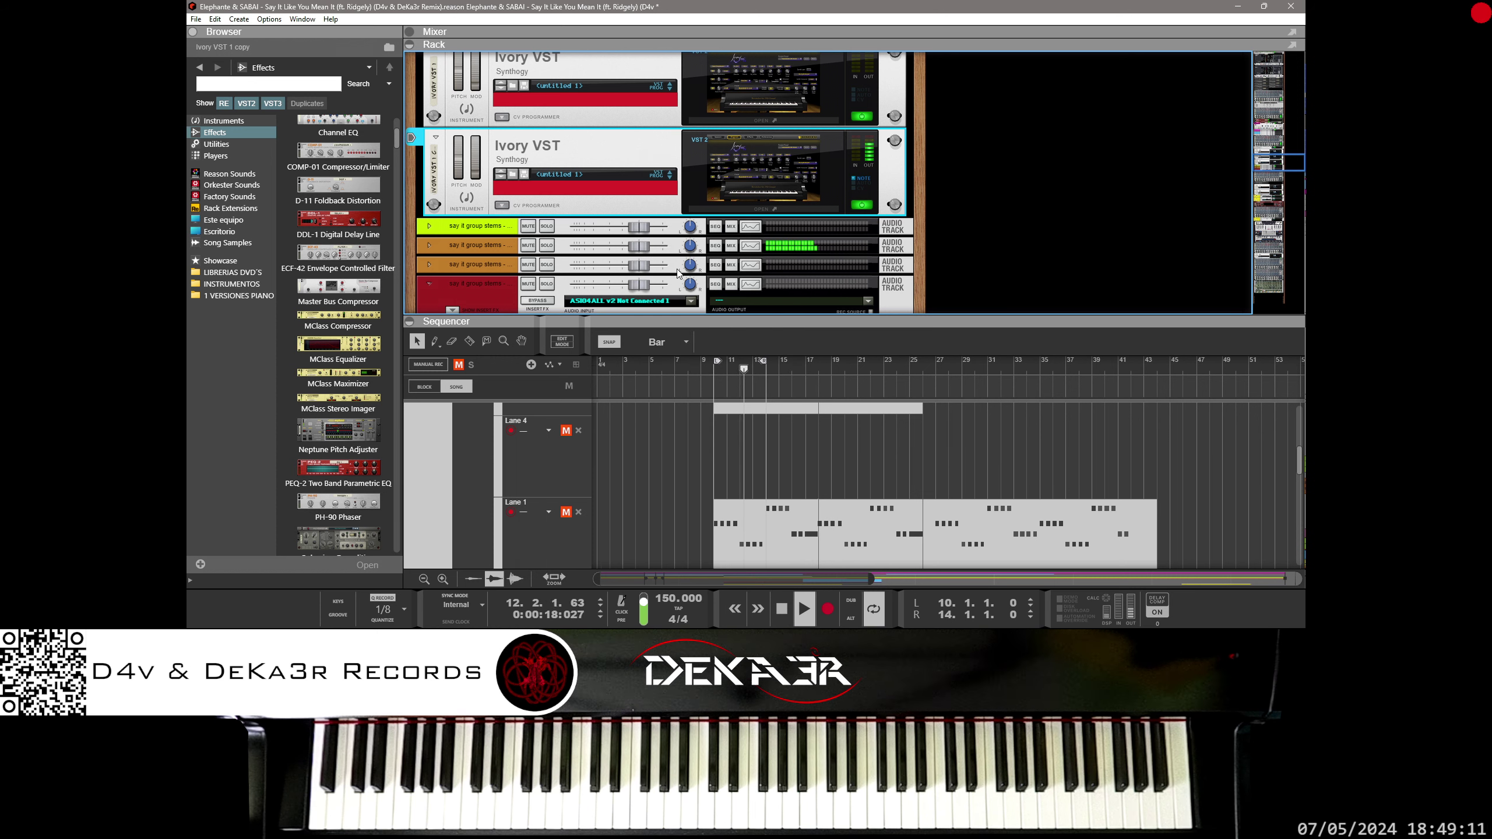
pyautogui.scroll(2, 679, 236)
pyautogui.rightClick(625, 132)
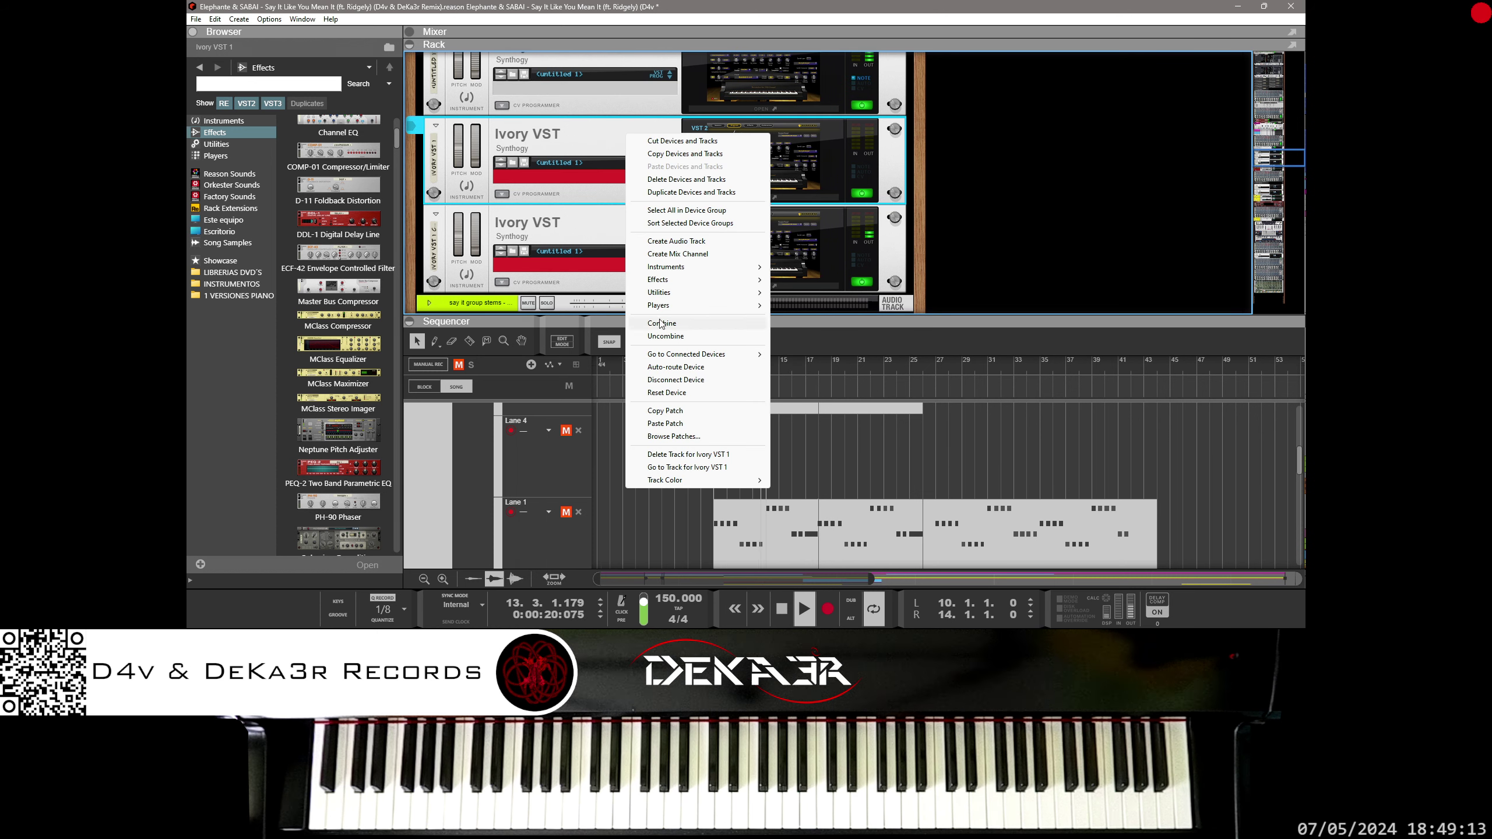
pyautogui.click(663, 423)
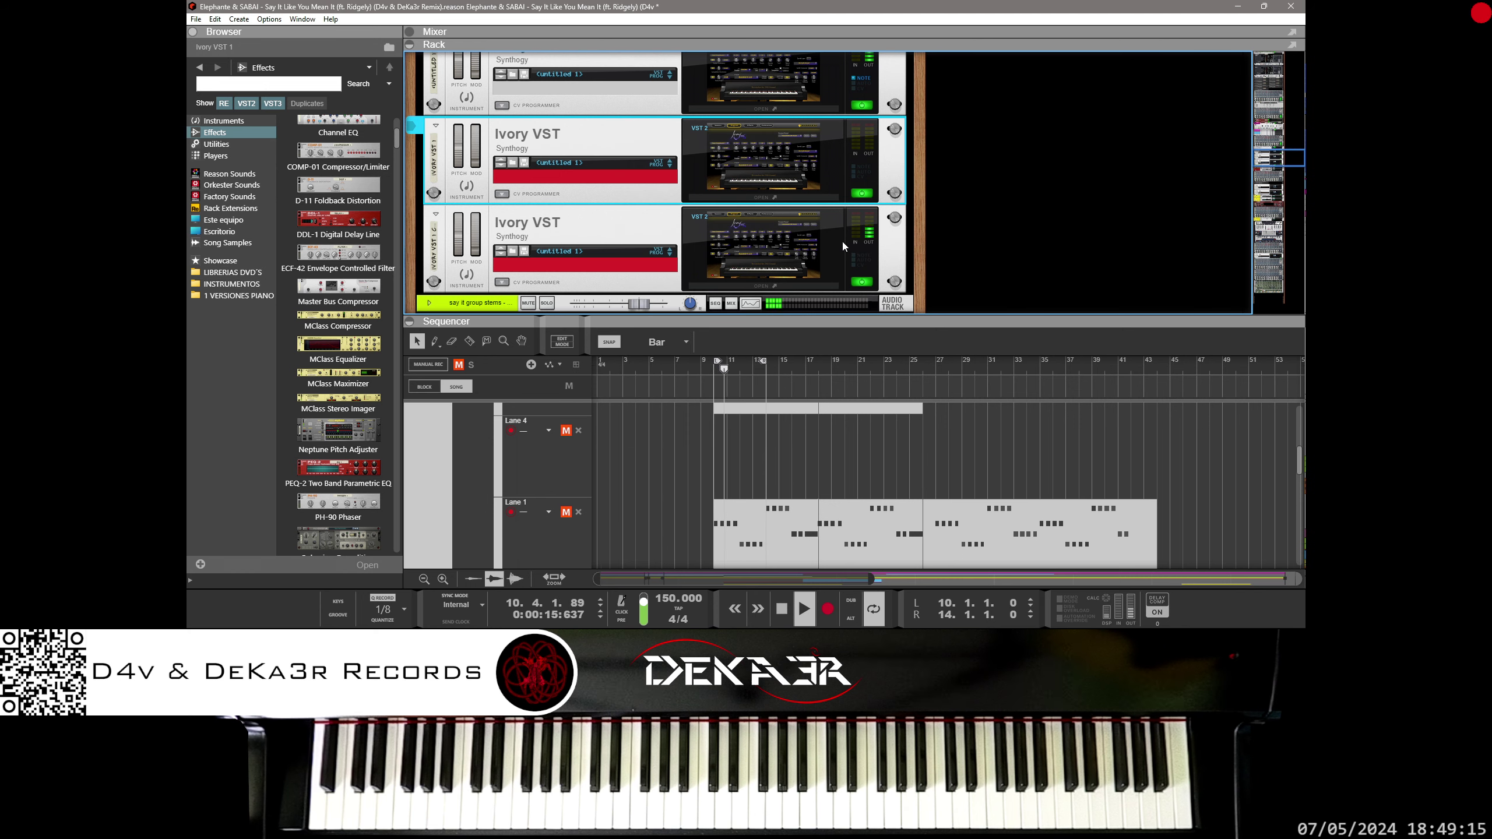
# In the Ivory VST 1 copy's equalization, set low shelf frequency to 474 Hz and both parametric gain and high shelf gain to 0.0 dB.
pyautogui.click(767, 270)
pyautogui.moveTo(862, 283); pyautogui.dragTo(809, 257)
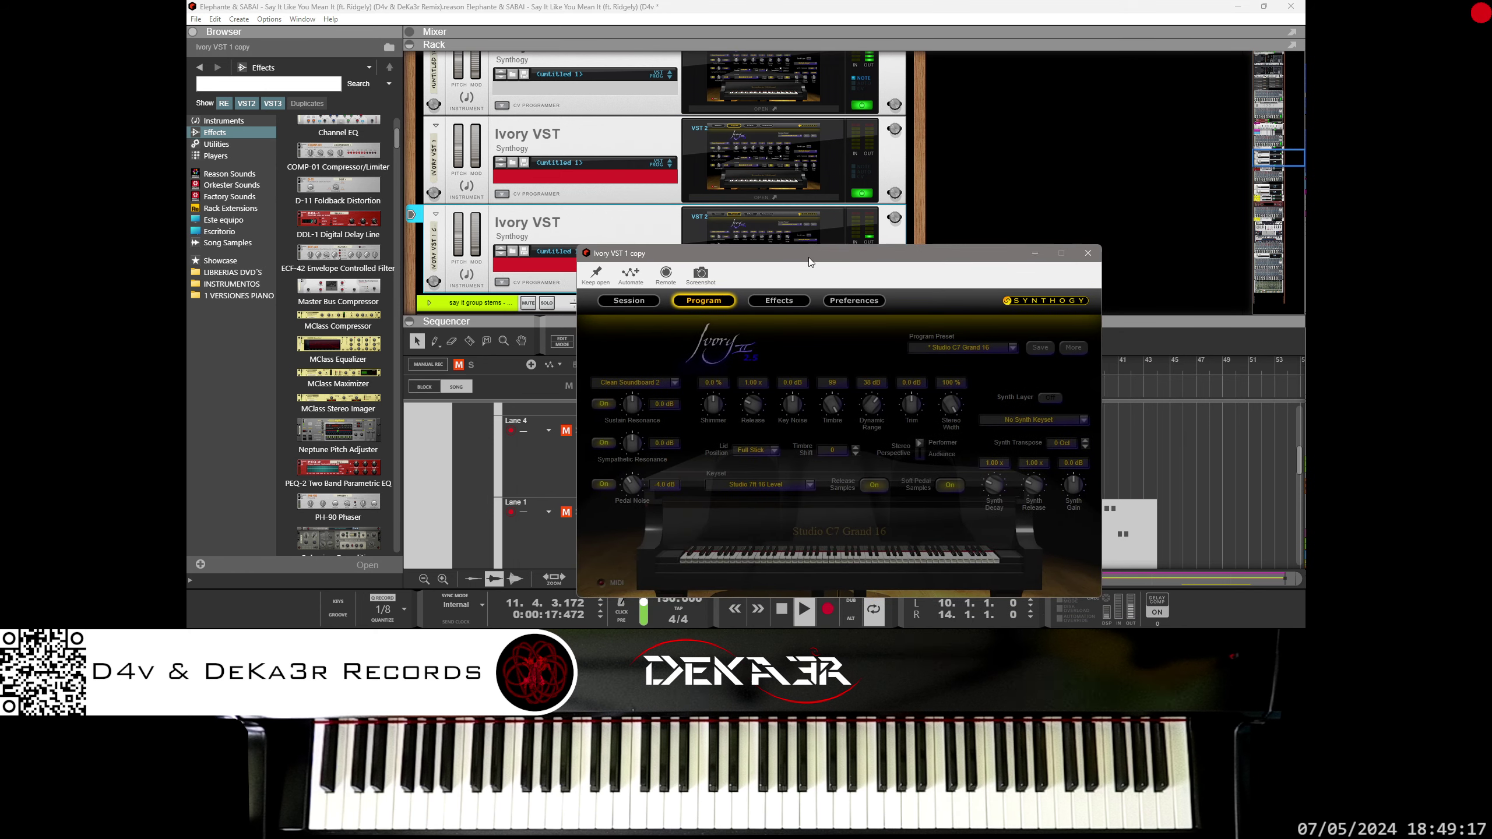
pyautogui.click(853, 300)
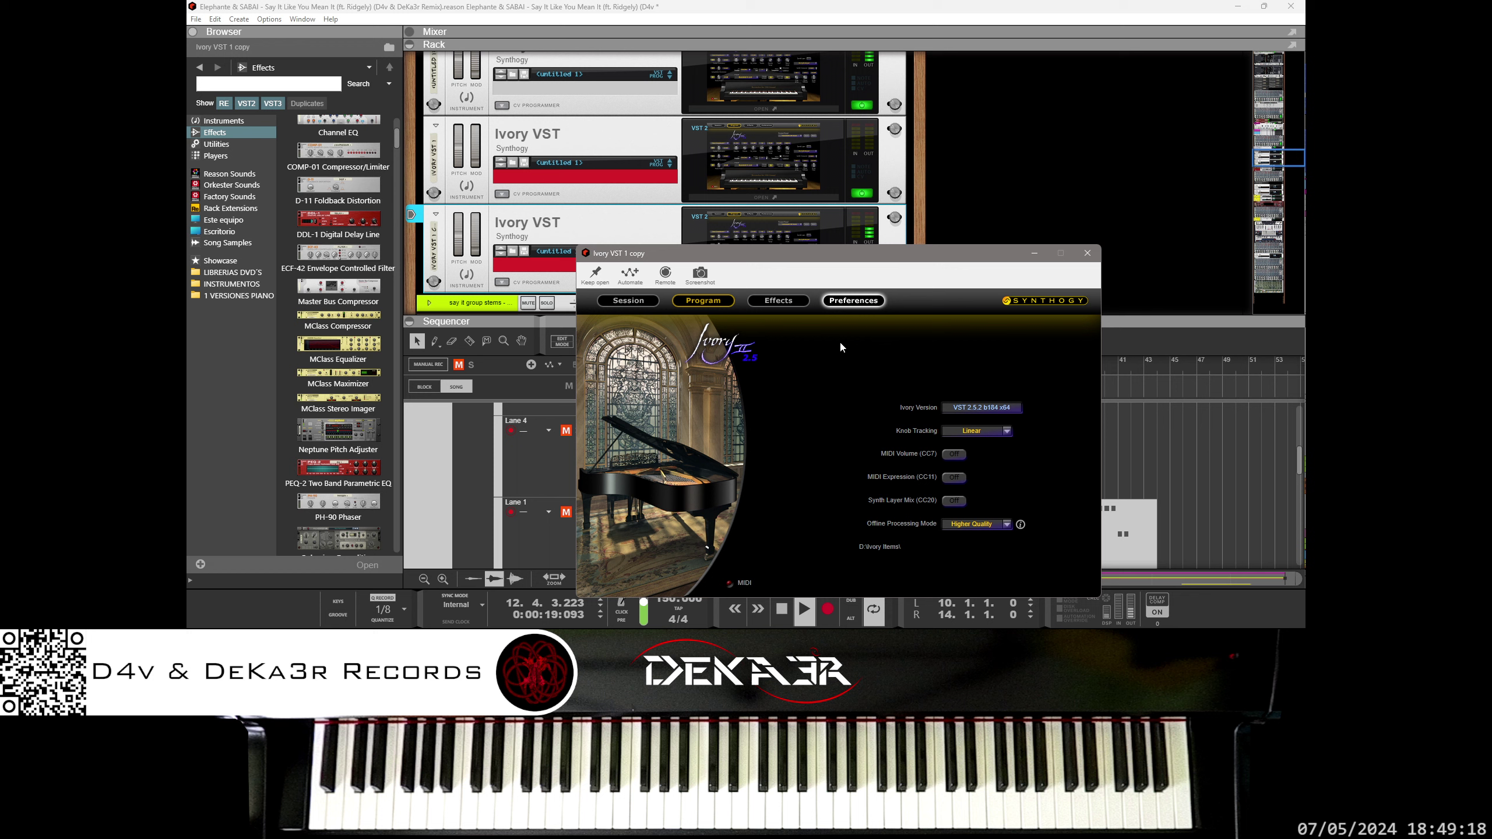
pyautogui.click(759, 302)
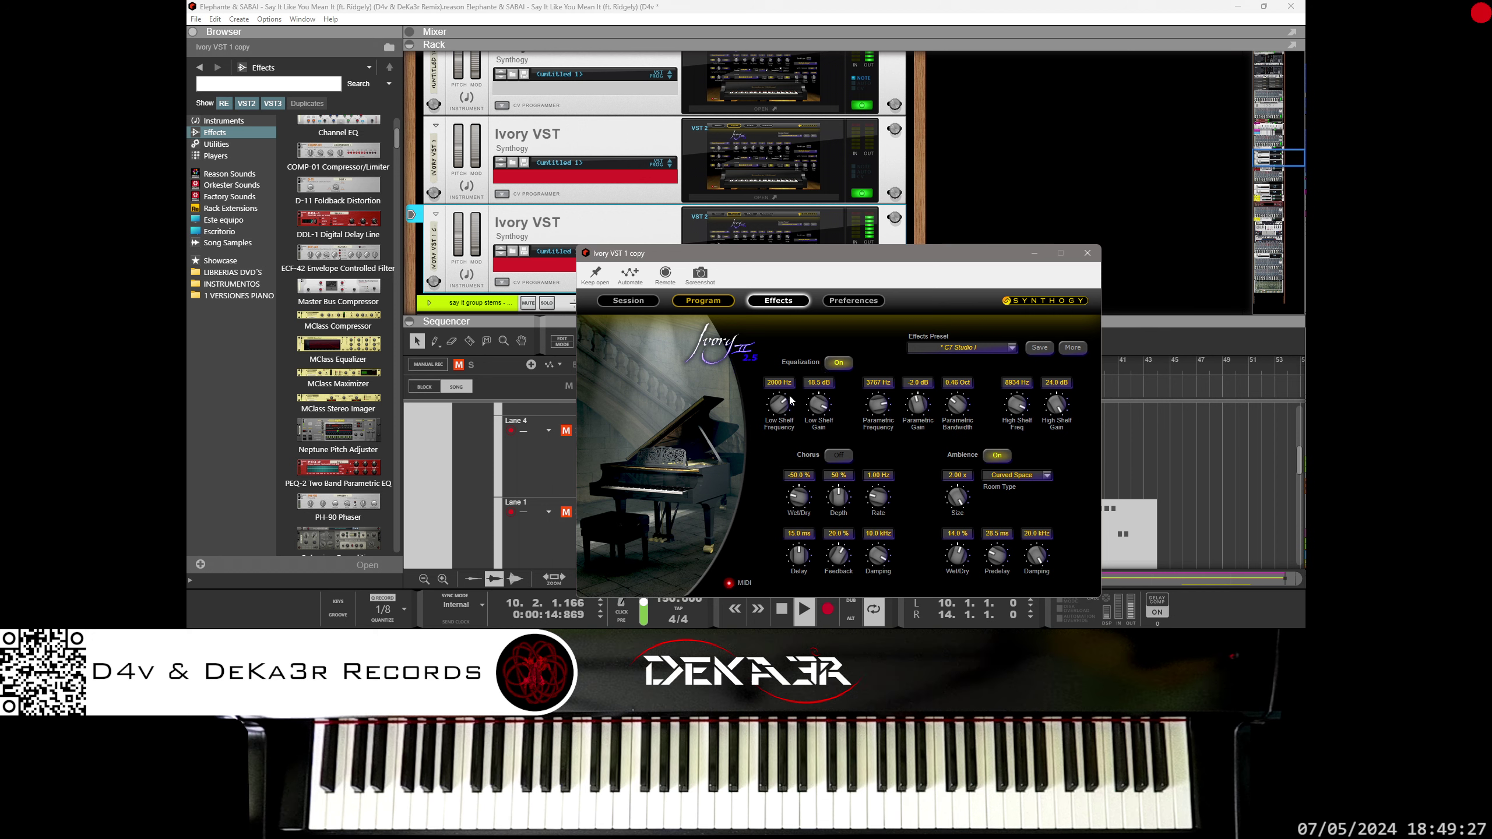
pyautogui.moveTo(782, 410)
pyautogui.mouseDown()
pyautogui.moveTo(767, 435)
pyautogui.moveTo(773, 423)
pyautogui.mouseUp()
pyautogui.scroll(-1, 821, 401)
pyautogui.click(993, 456)
pyautogui.click(1087, 253)
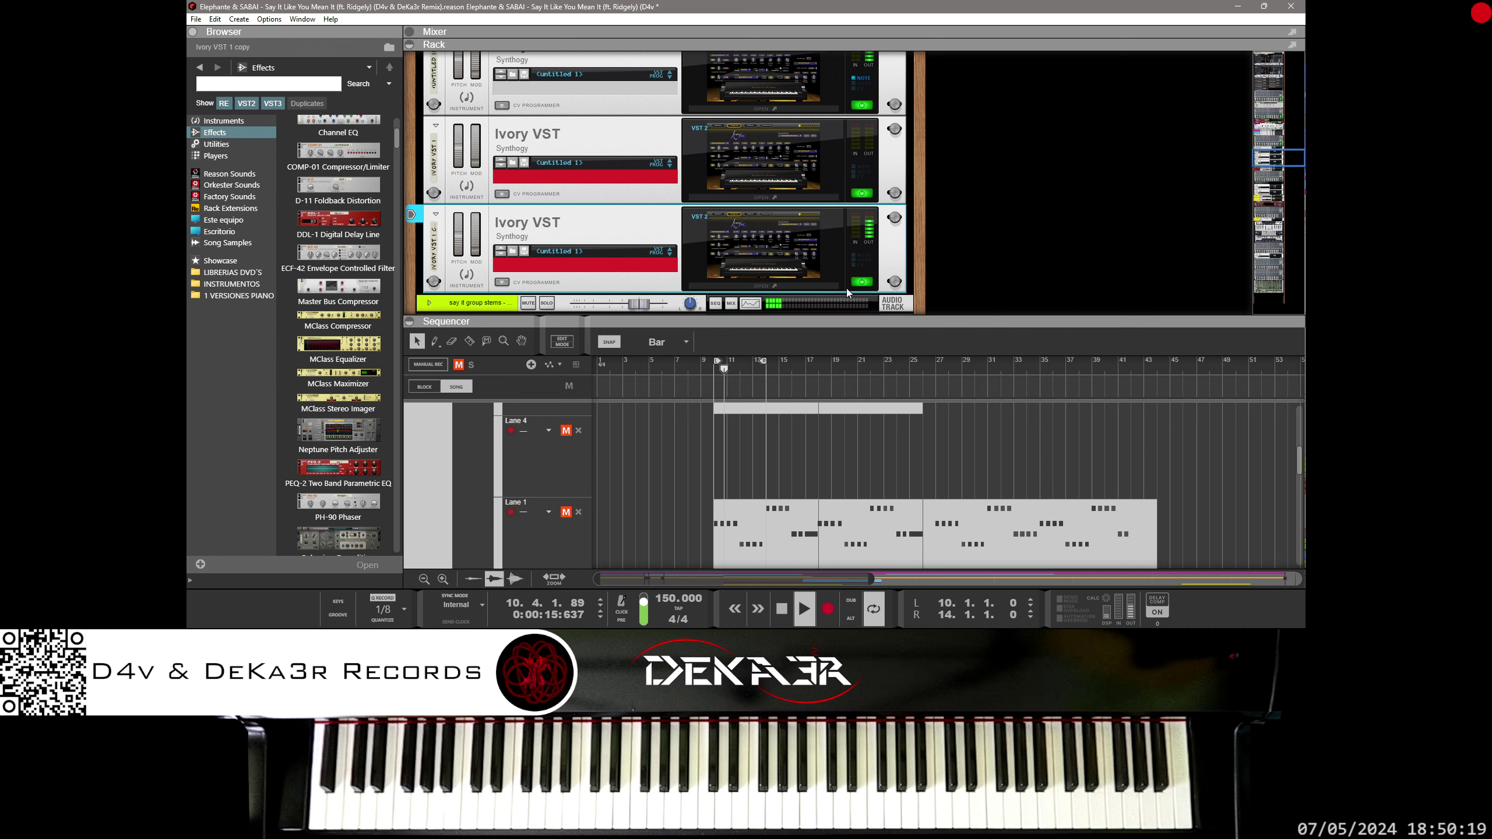
# Review the Ivory VST 1 copy's effects settings and the reMIX mixer's channels in the rack.
pyautogui.click(805, 250)
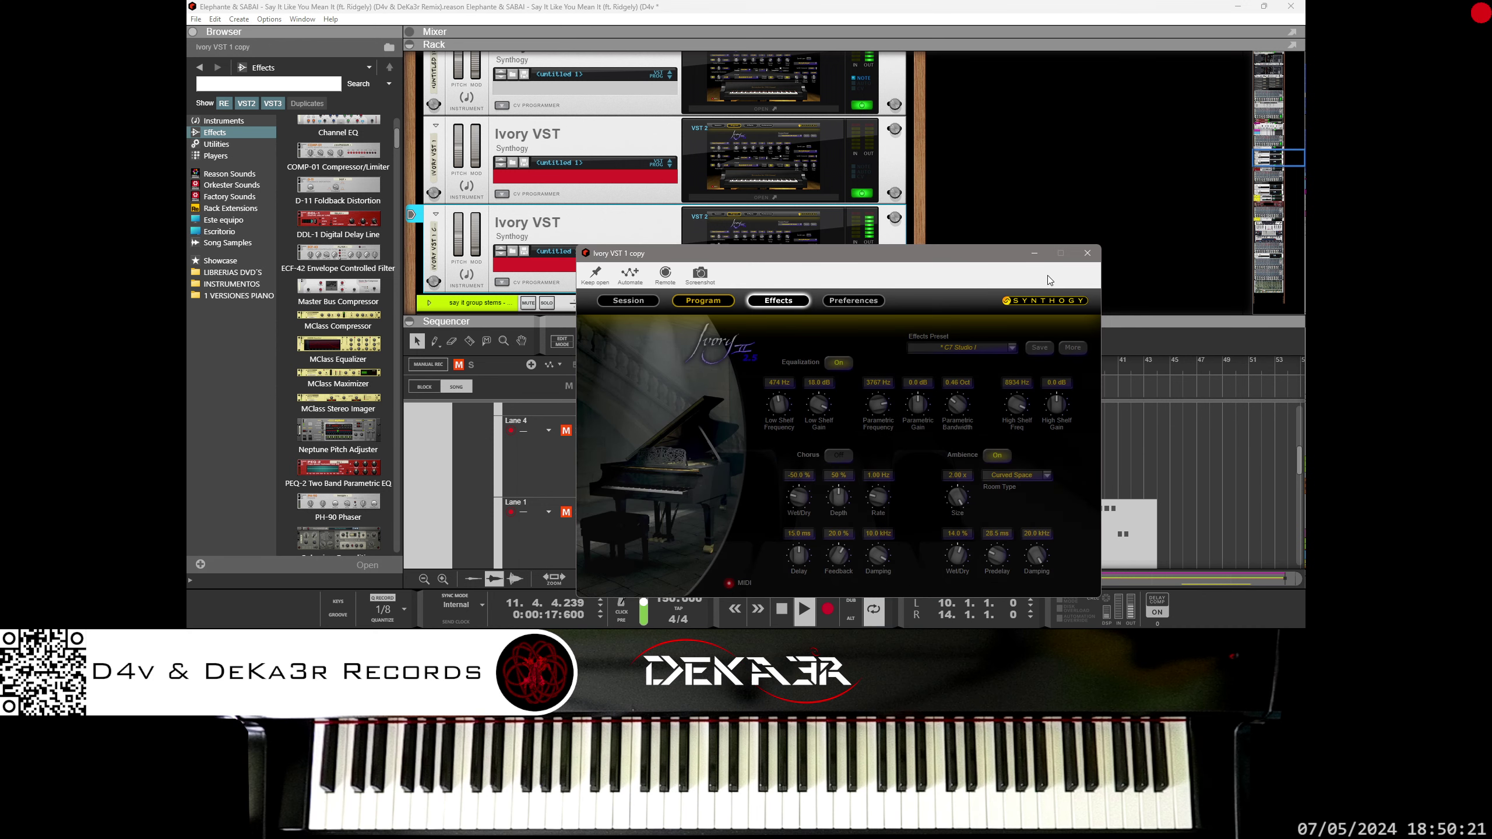
pyautogui.click(952, 226)
pyautogui.scroll(2, 952, 226)
pyautogui.scroll(4, 952, 226)
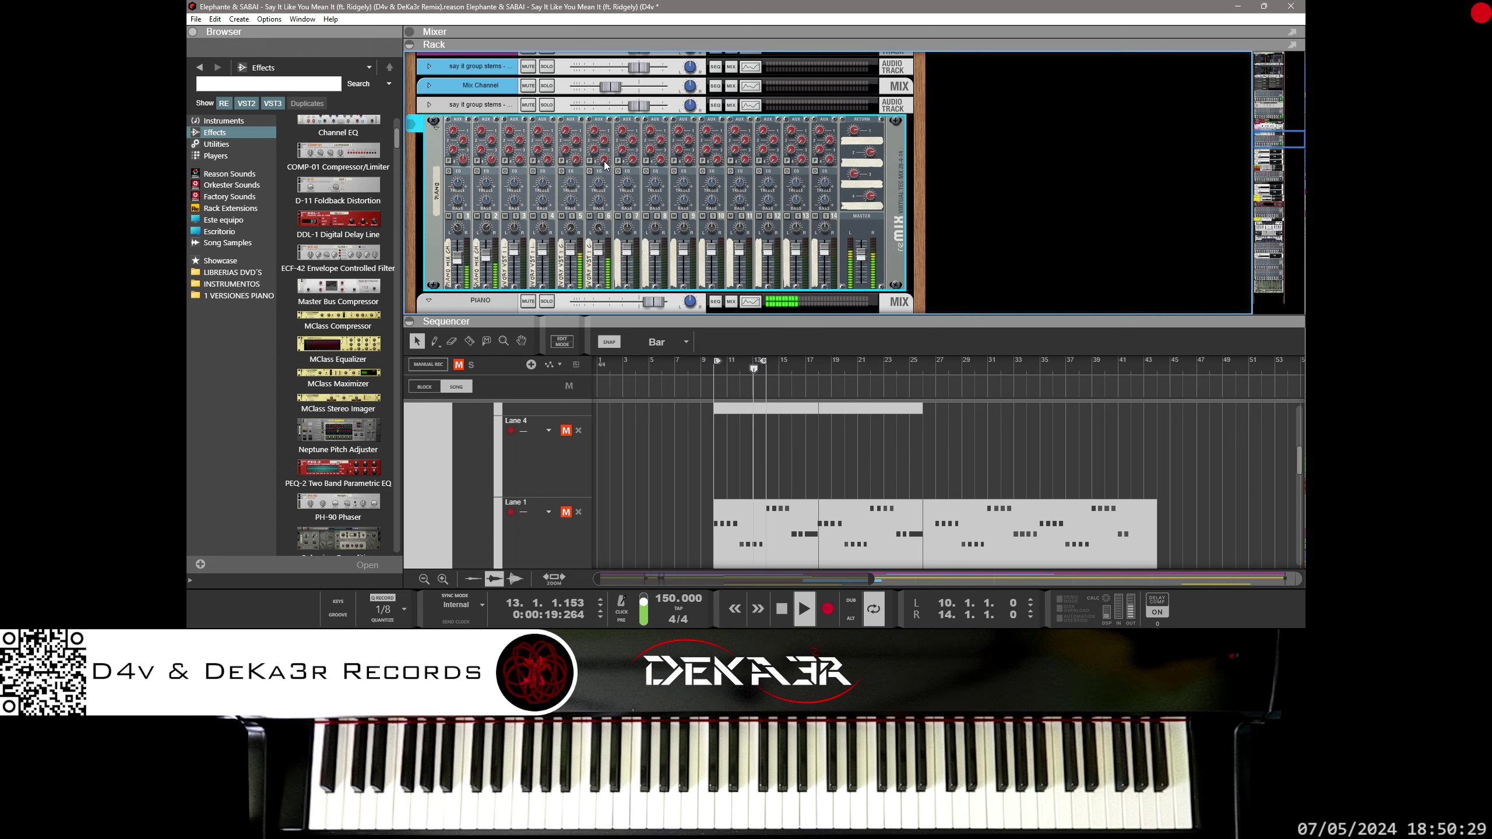
pyautogui.moveTo(674, 68); pyautogui.dragTo(676, 30)
pyautogui.scroll(-5, 656, 253)
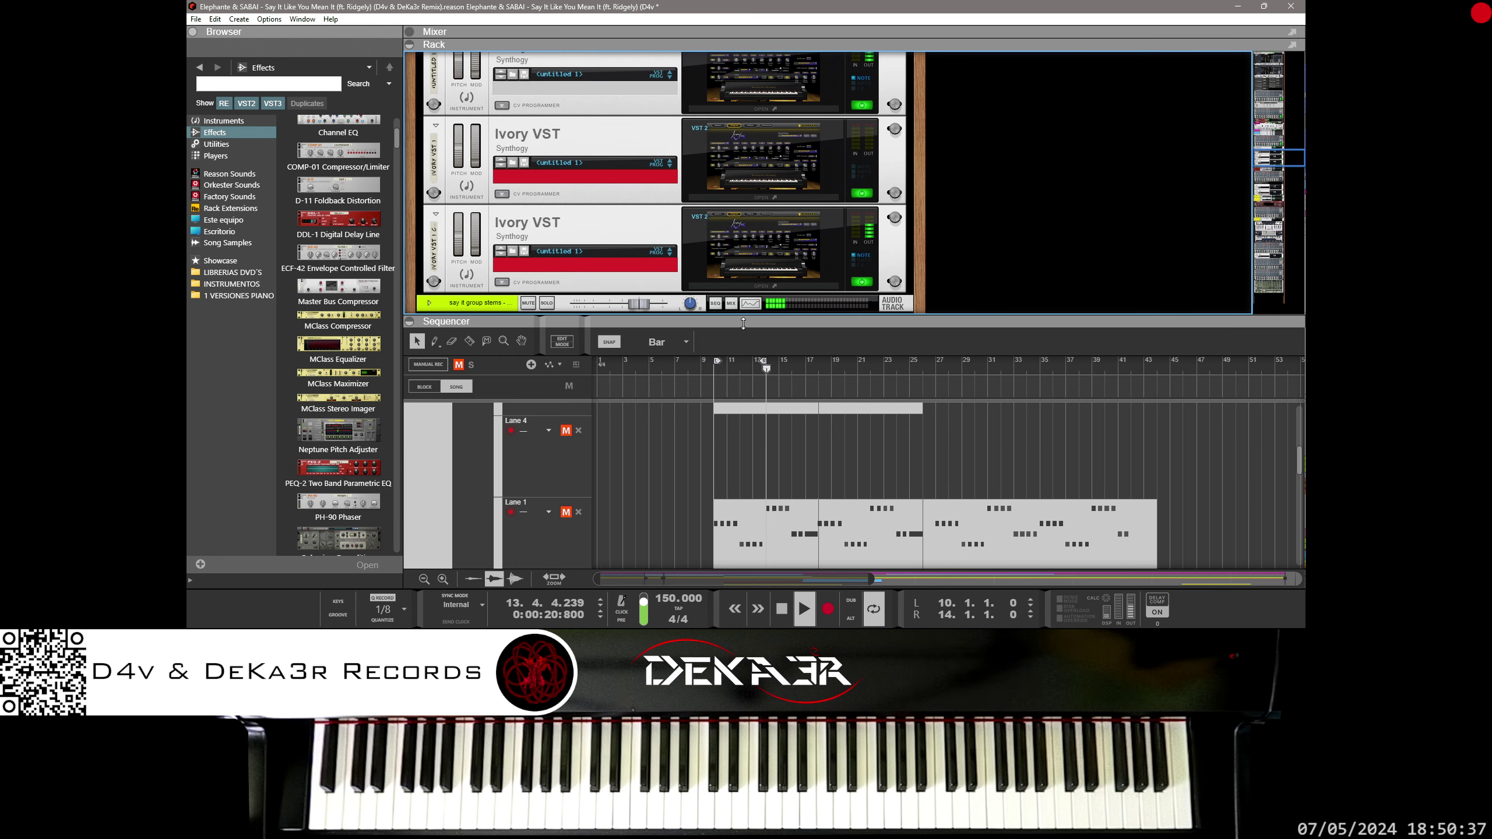
# Enlarge the sequencer area and set the Ivory VST 1 copy track's color to Powder Blue.
pyautogui.moveTo(750, 317); pyautogui.dragTo(751, 82)
pyautogui.scroll(-3, 732, 292)
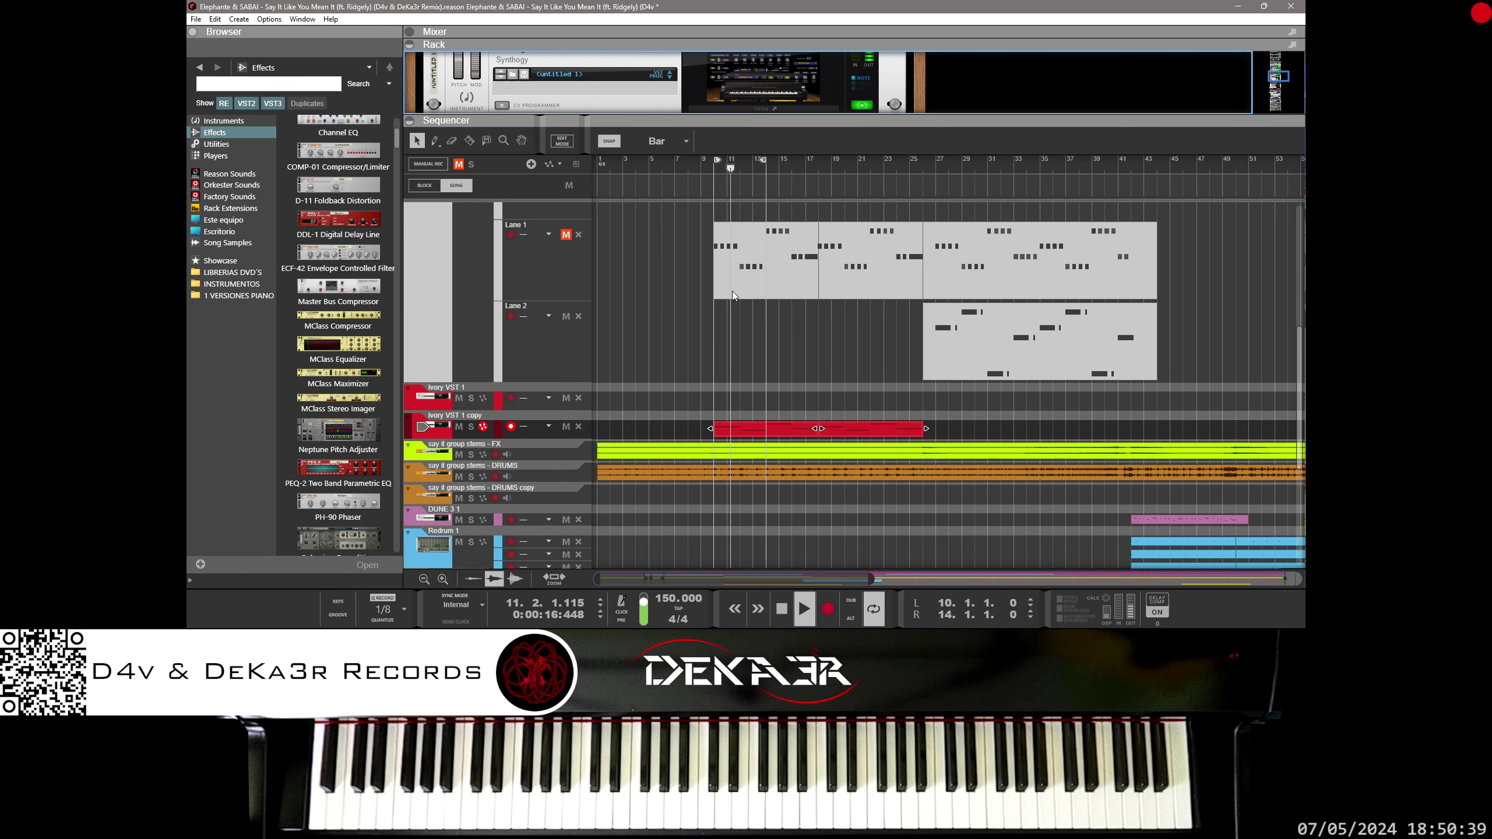
pyautogui.scroll(3, 733, 291)
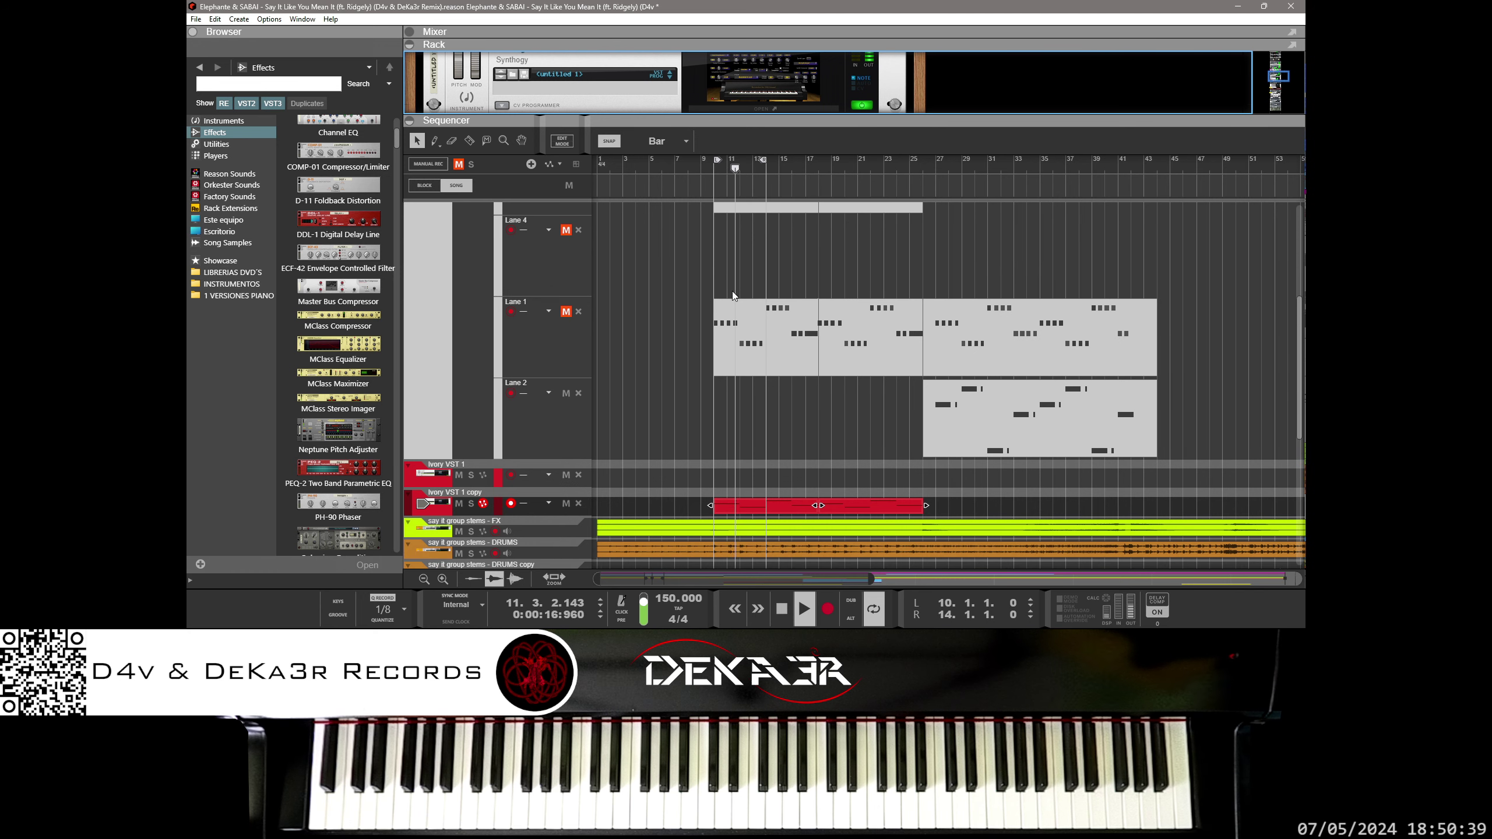
pyautogui.rightClick(413, 506)
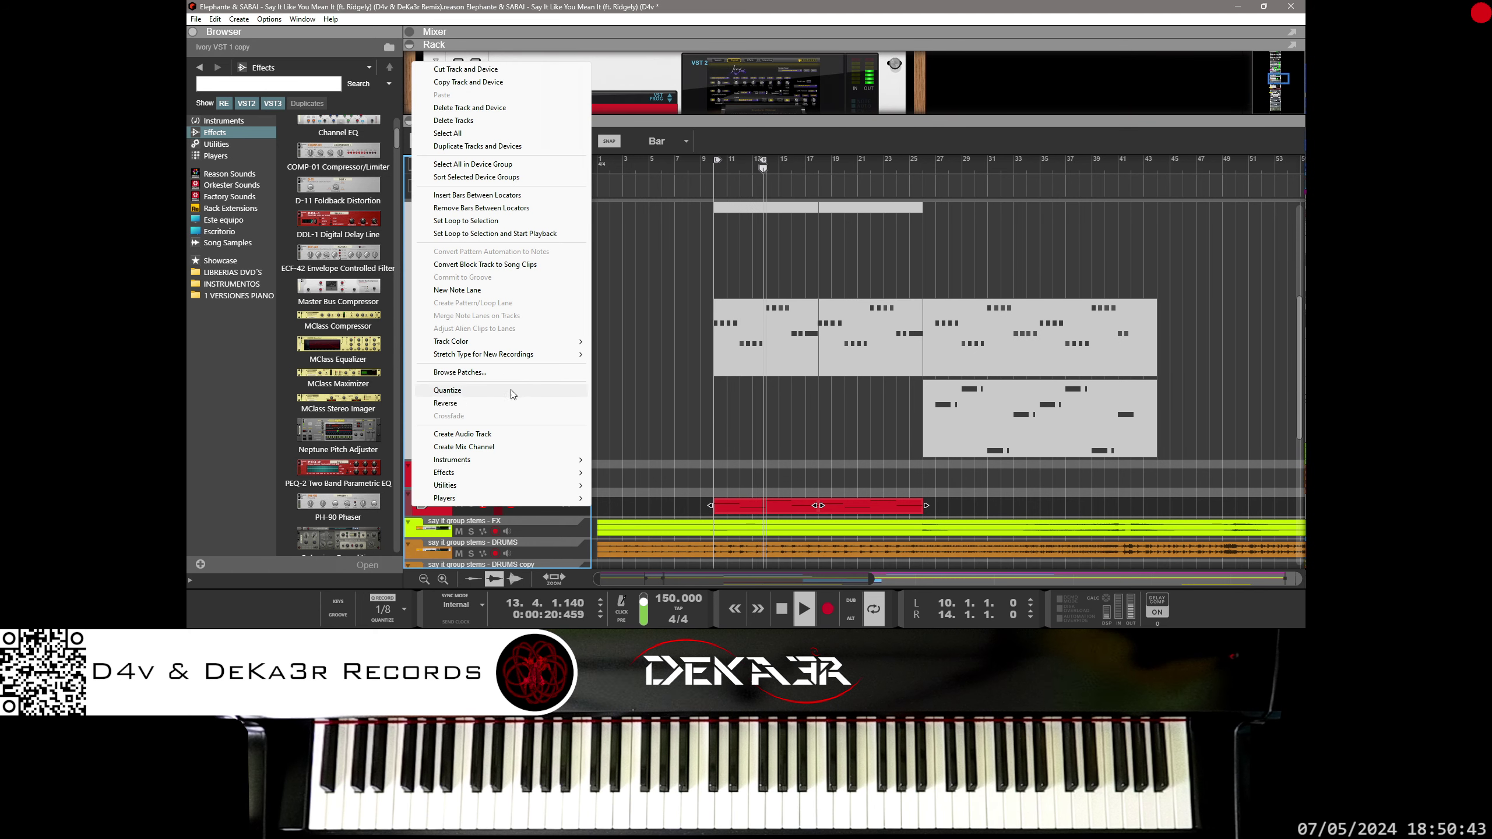
pyautogui.moveTo(584, 350)
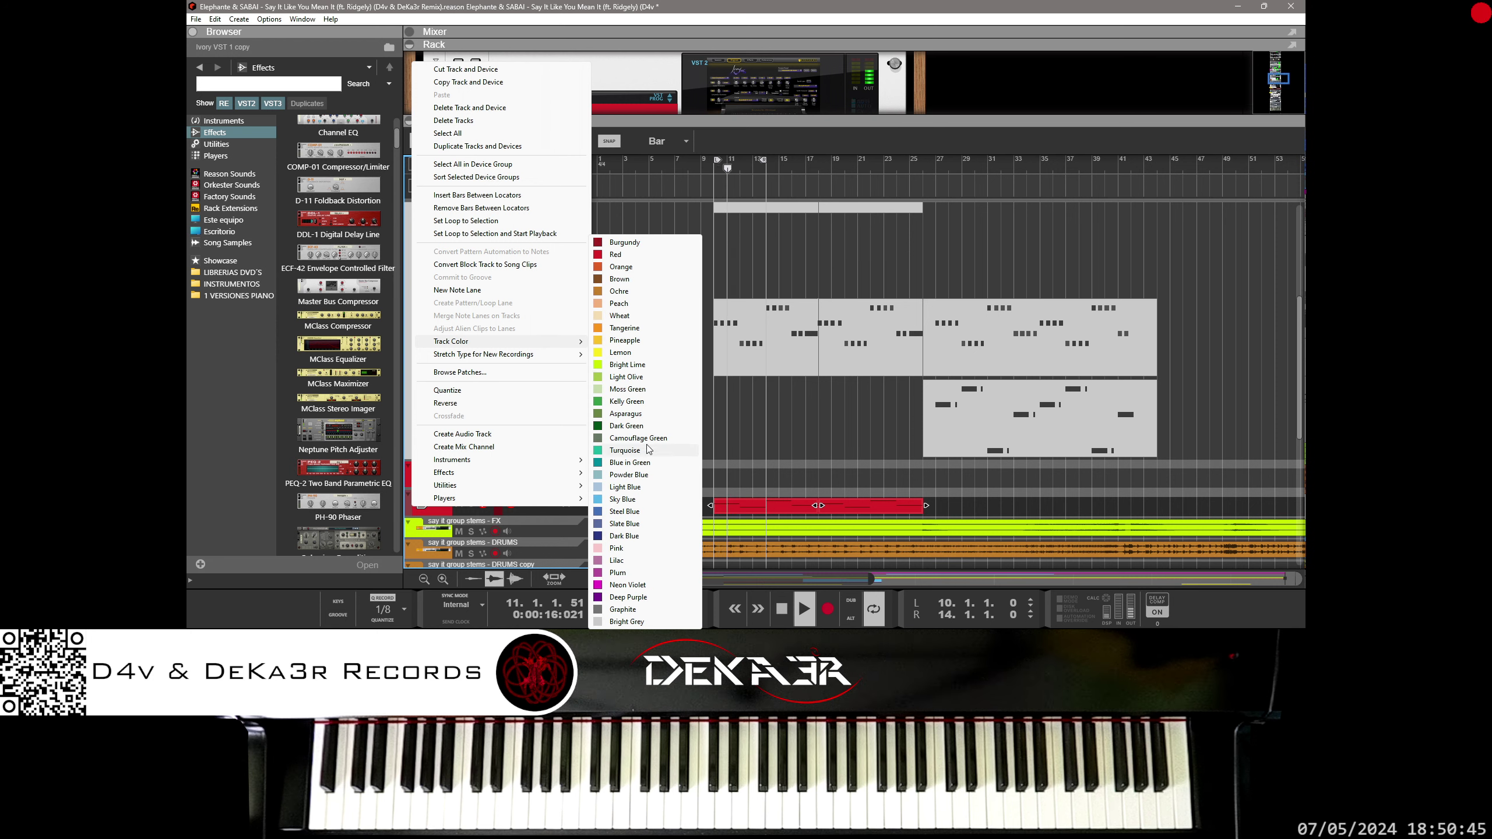
pyautogui.click(642, 476)
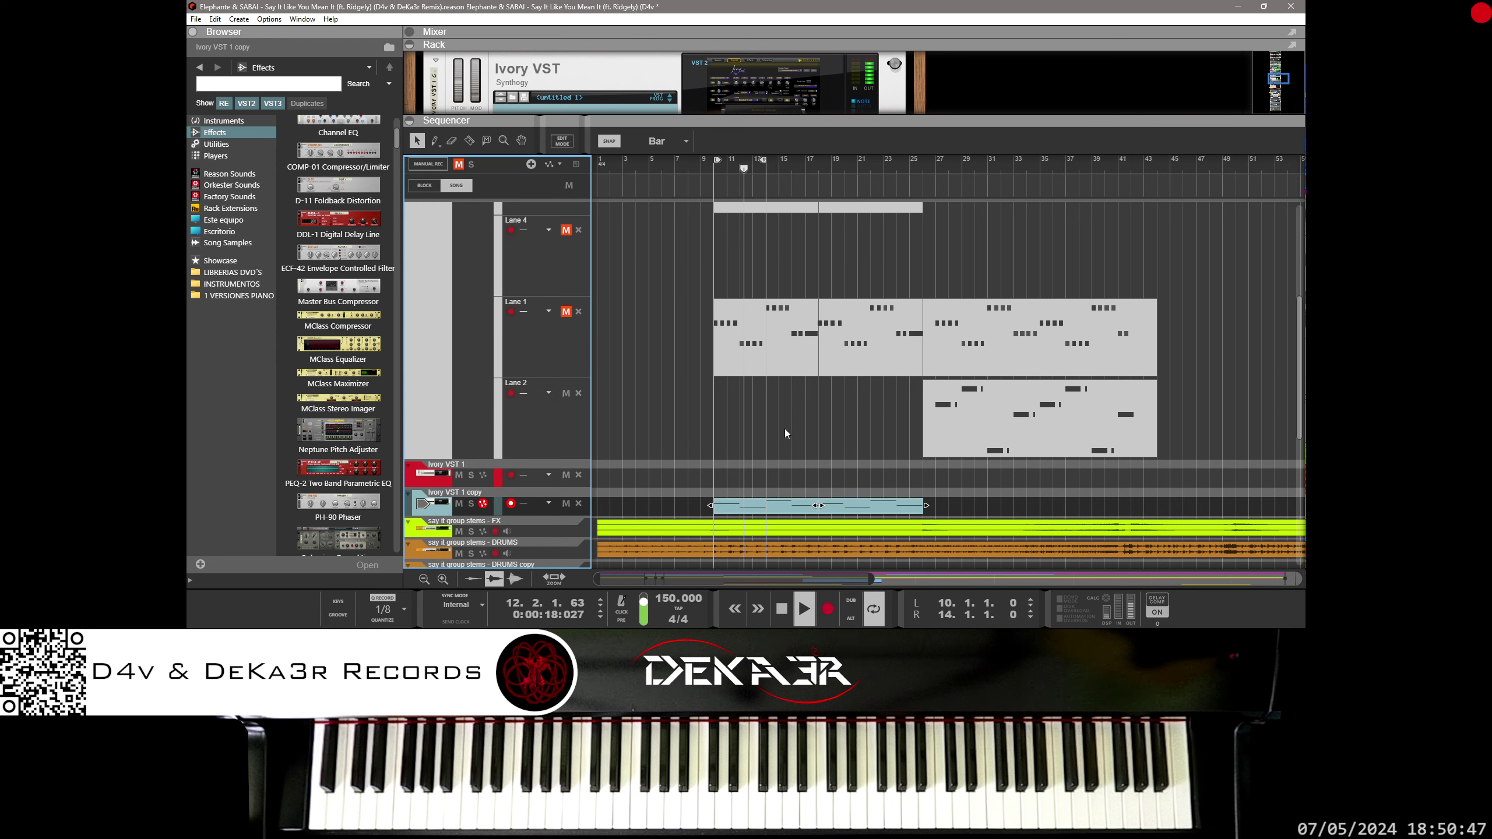
# Move the three Lane 1 clips to the Ivory VST 1 track, starting at bar 10, and select that track.
pyautogui.click(764, 347)
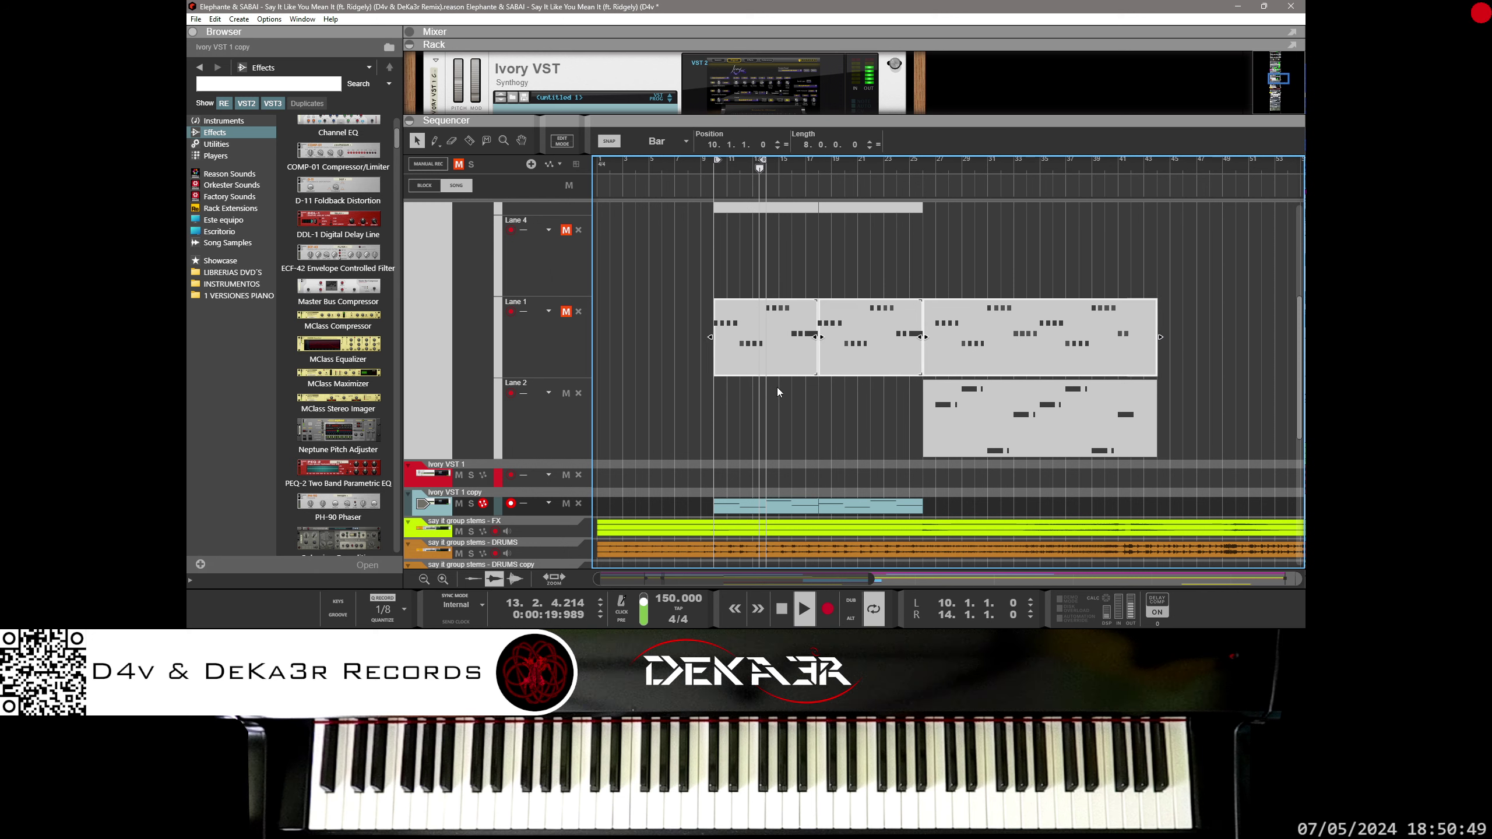
pyautogui.moveTo(763, 352); pyautogui.dragTo(760, 478)
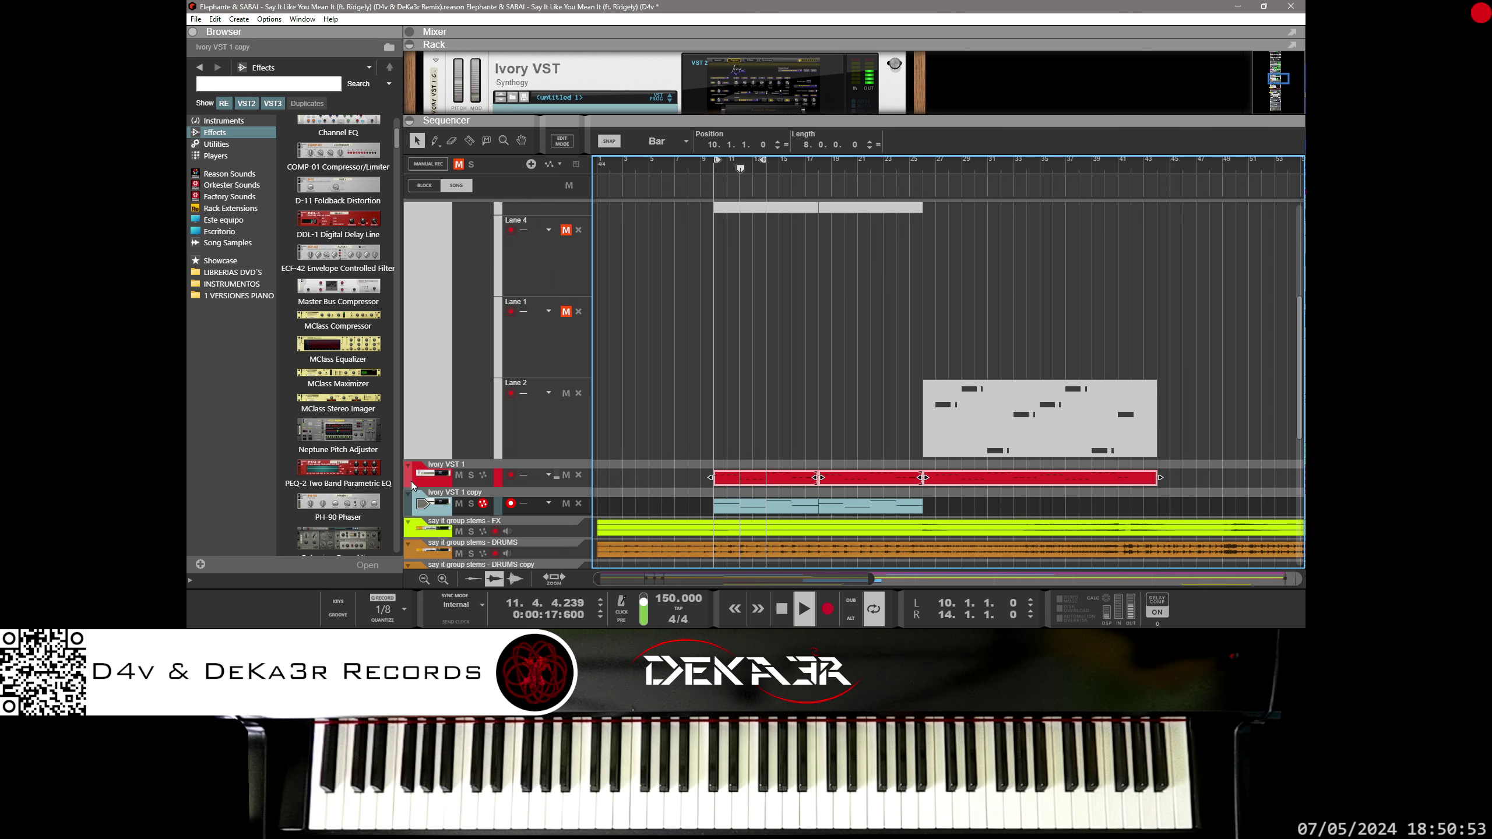
pyautogui.click(412, 481)
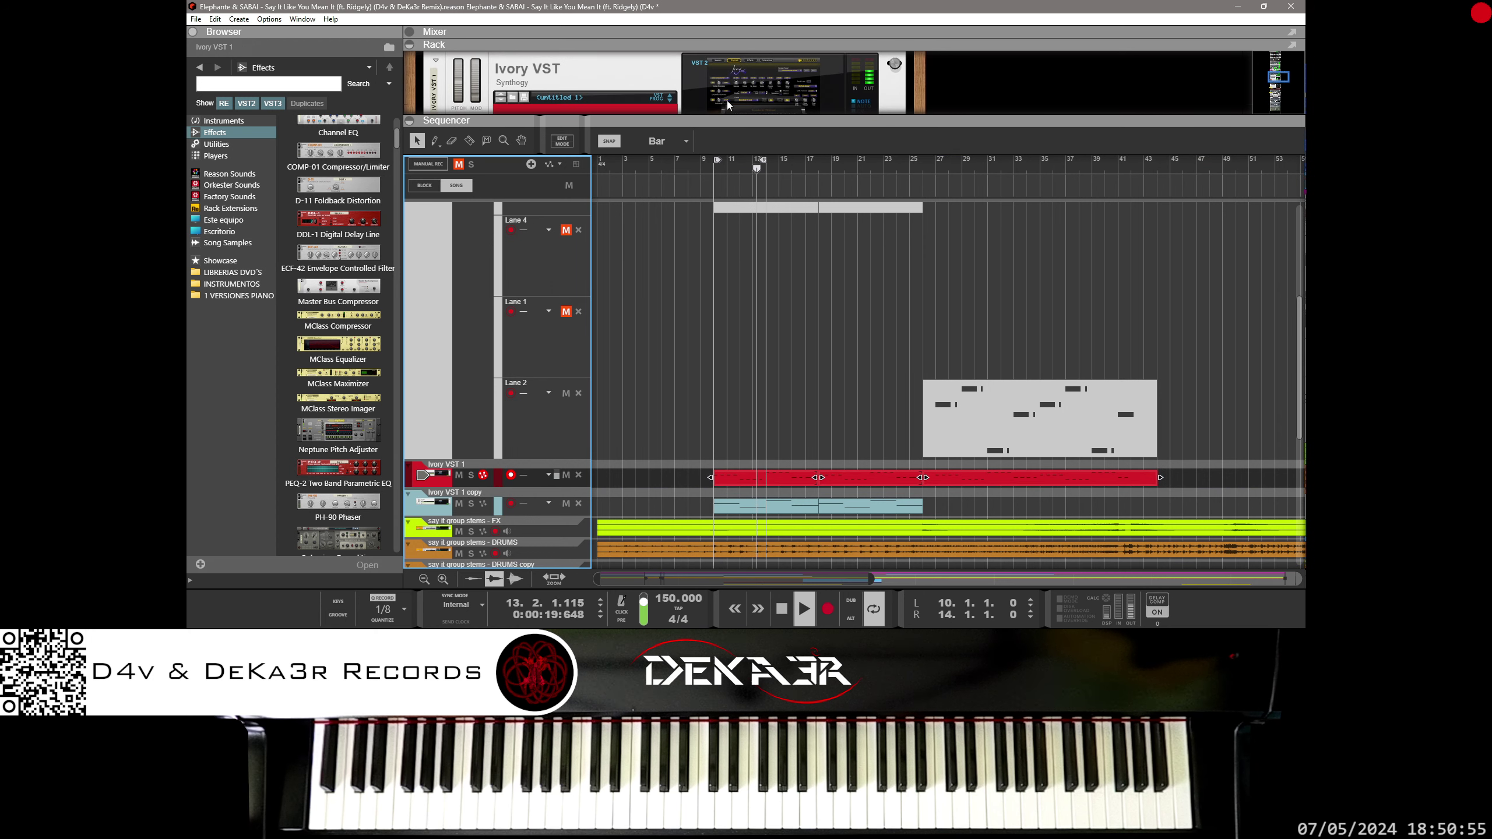
# In Ivory VST 1's equalization, set high shelf gain to 0.0 dB and the parametric band to 893 Hz, 24.0 dB and 1.0 Oct.
pyautogui.click(746, 91)
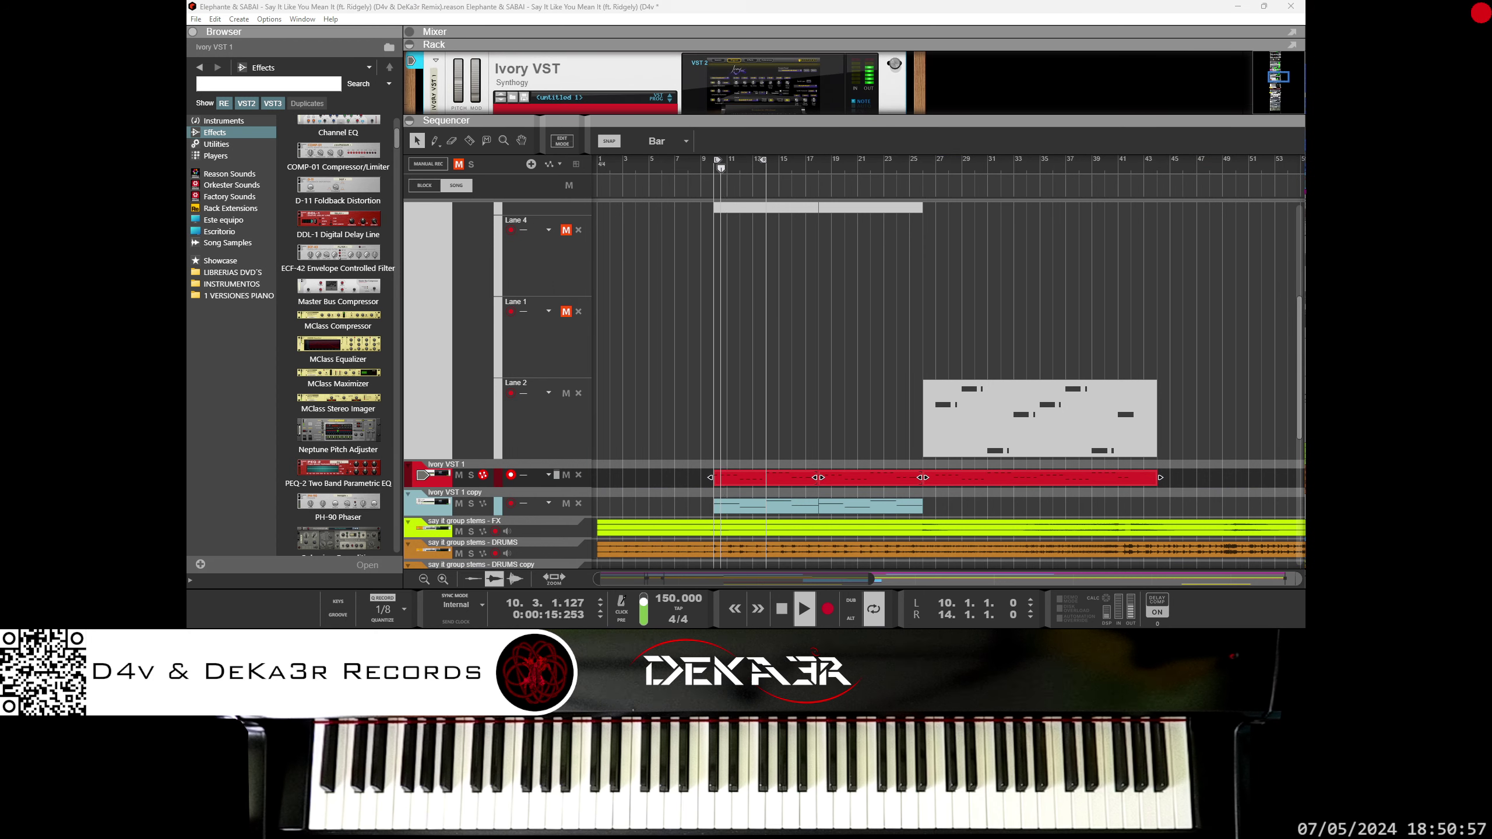
pyautogui.moveTo(582, 185); pyautogui.dragTo(915, 194)
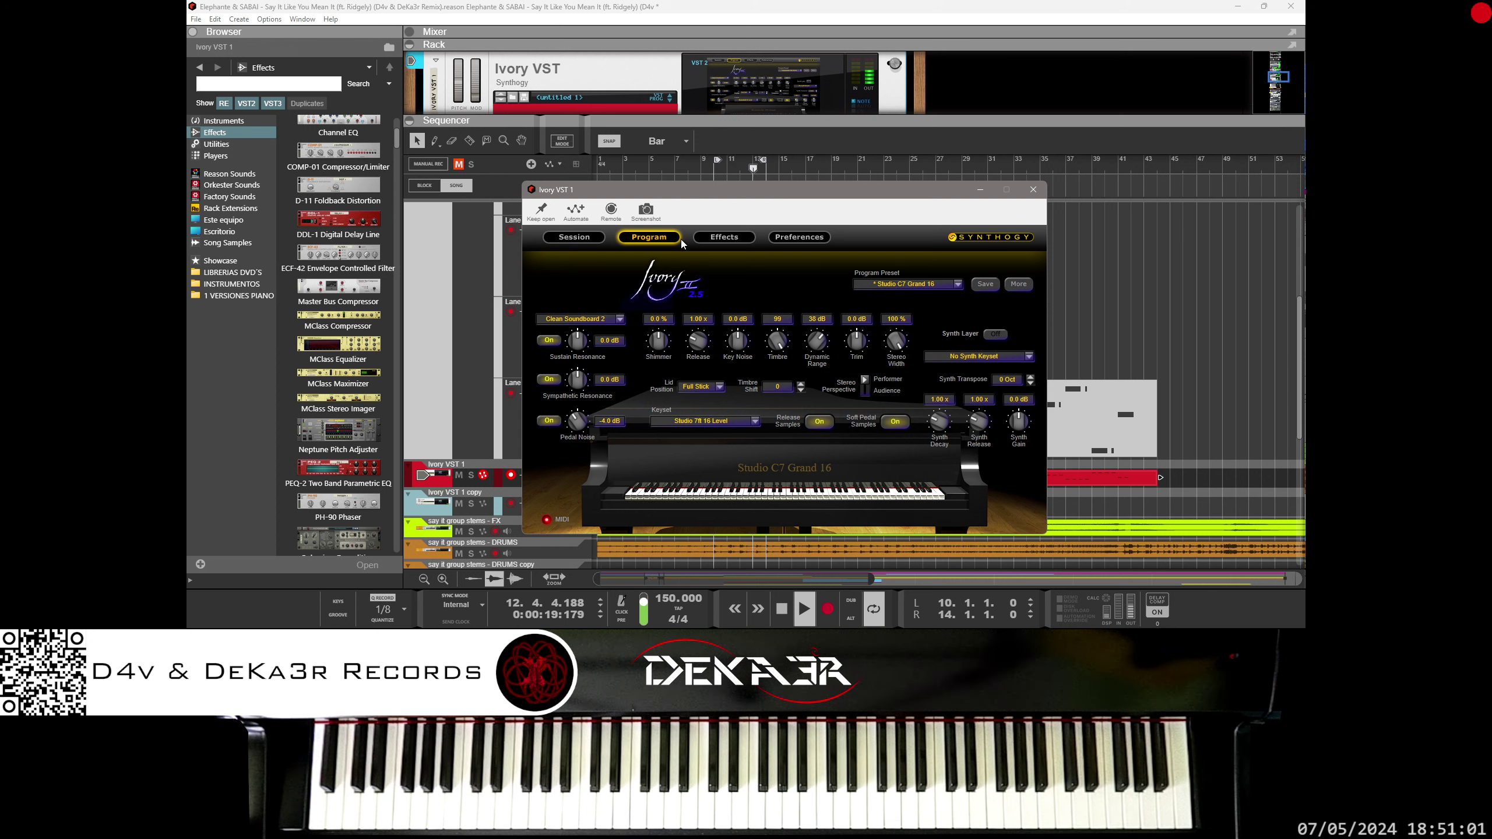
pyautogui.click(786, 237)
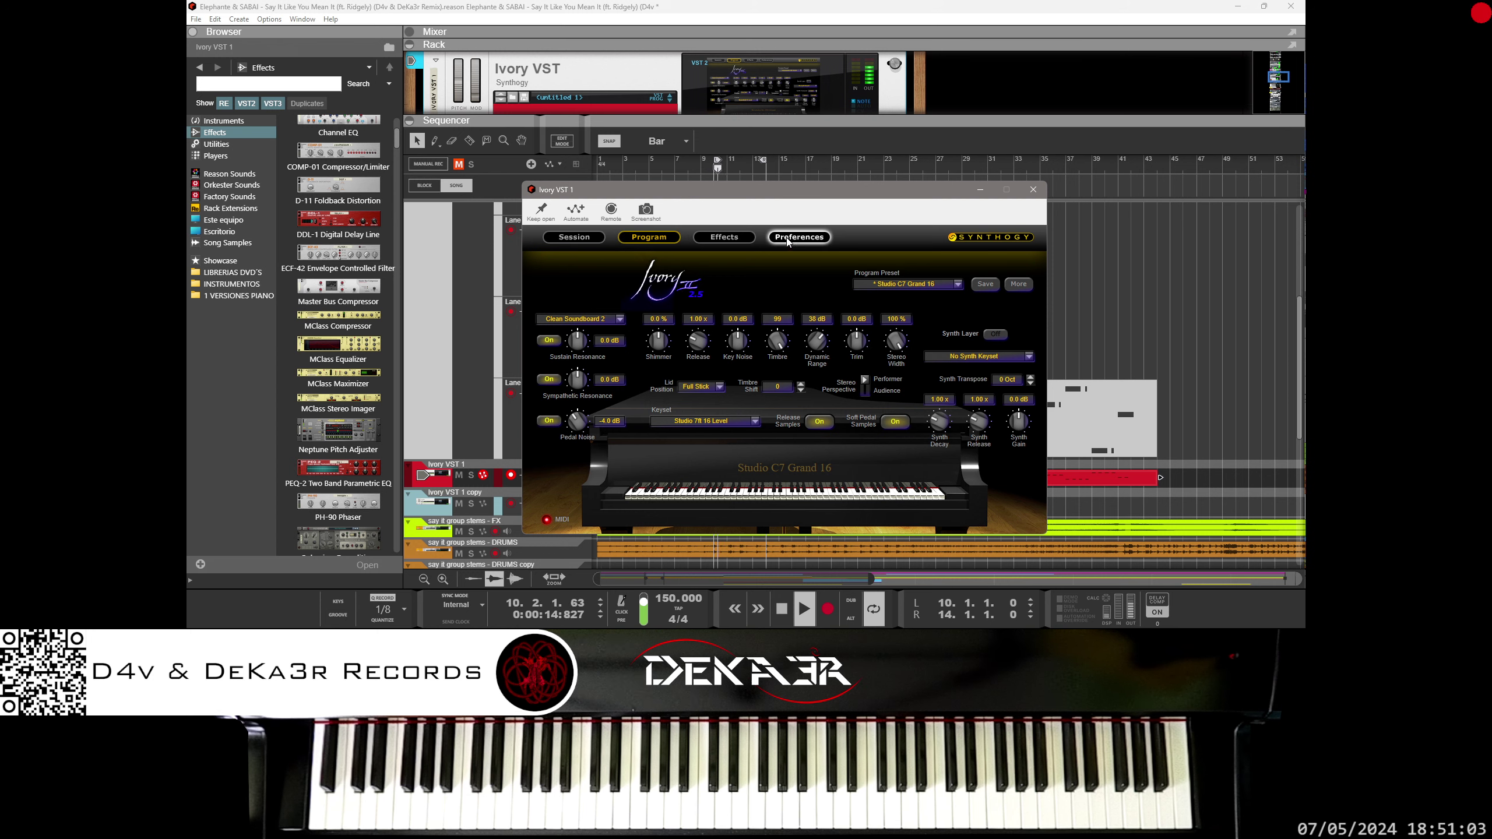
pyautogui.click(737, 239)
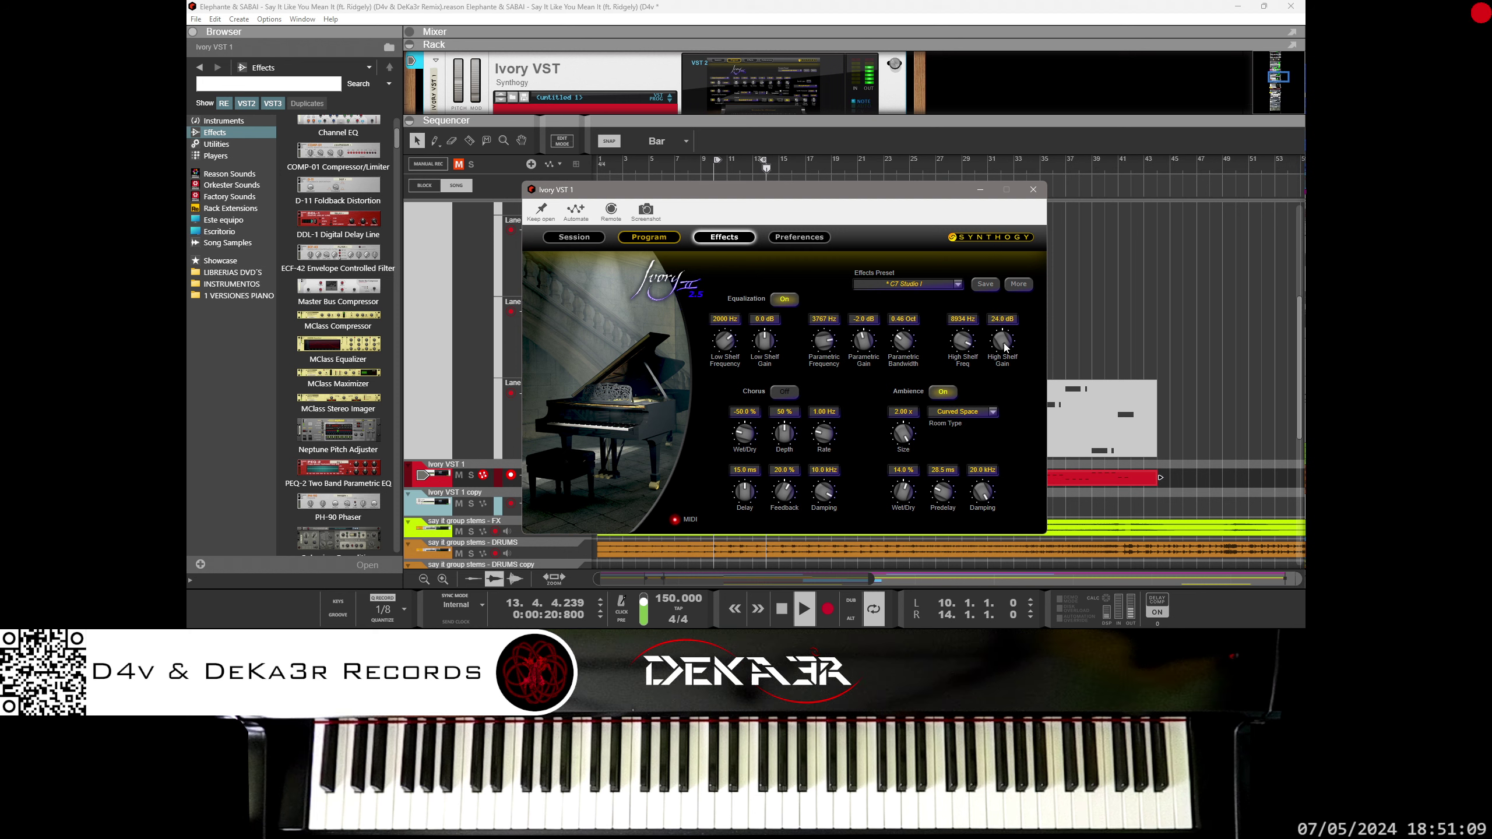
pyautogui.moveTo(1002, 341); pyautogui.dragTo(992, 401)
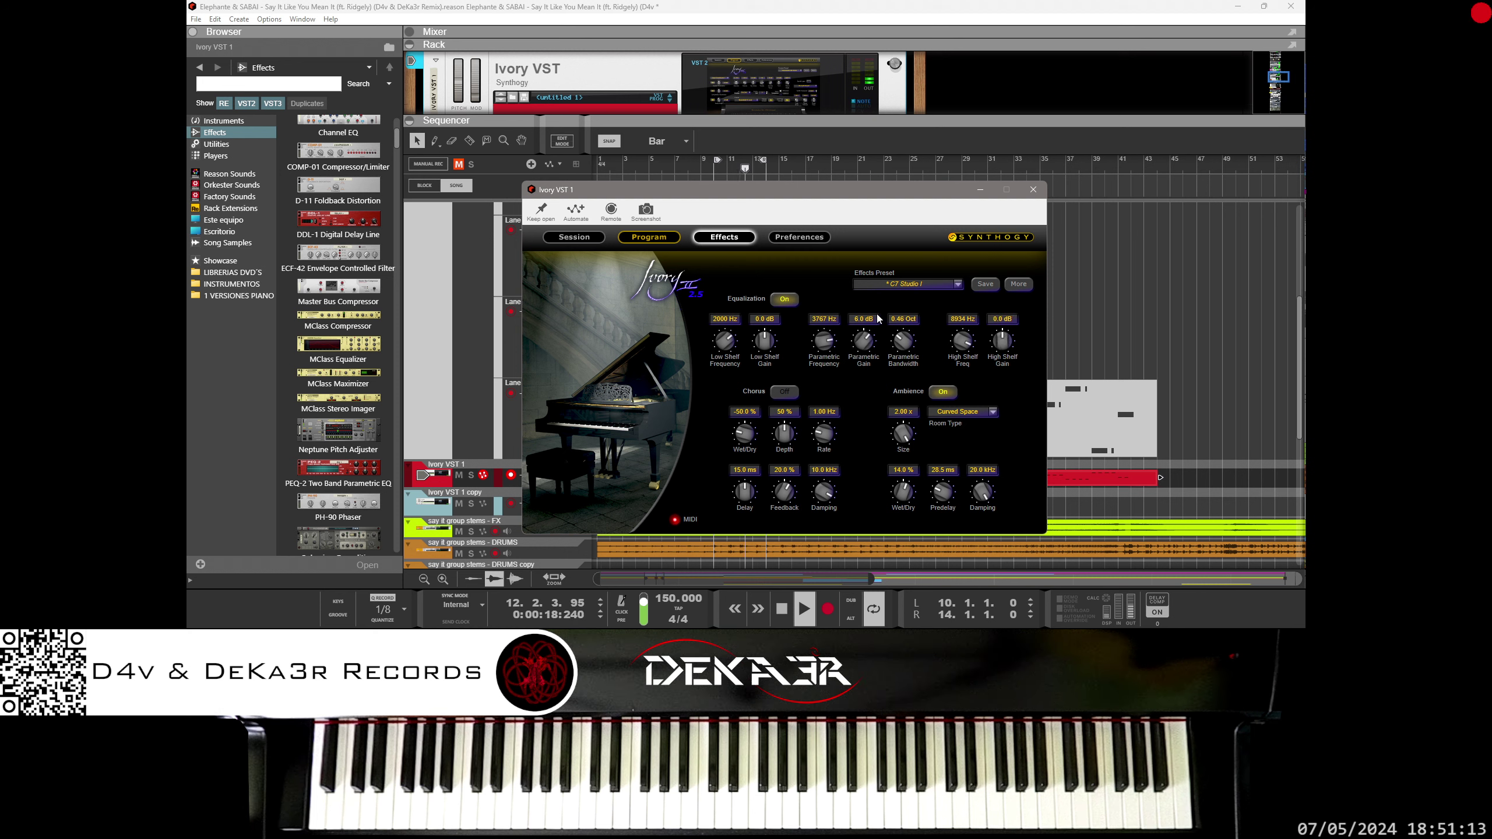
pyautogui.moveTo(872, 340); pyautogui.dragTo(865, 326)
pyautogui.moveTo(826, 340)
pyautogui.mouseDown()
pyautogui.moveTo(836, 322)
pyautogui.moveTo(832, 363)
pyautogui.mouseUp()
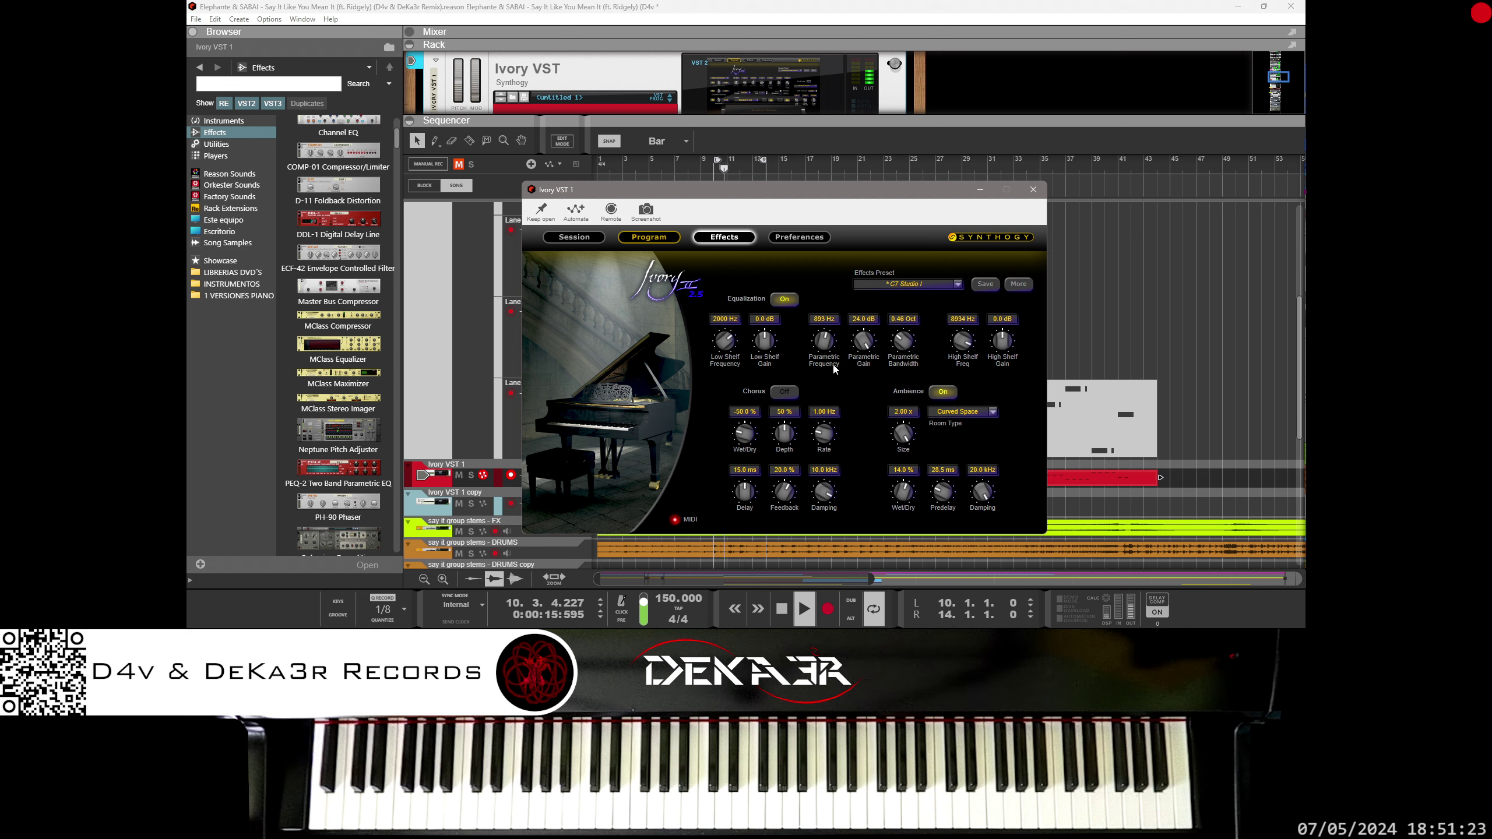
pyautogui.moveTo(901, 341); pyautogui.dragTo(908, 337)
# Lower Ivory VST 1's high shelf frequency to about 843 Hz and its gain to about -22.0 dB, and close its editor.
pyautogui.moveTo(1004, 321); pyautogui.dragTo(911, 320)
pyautogui.moveTo(1002, 340); pyautogui.dragTo(961, 360)
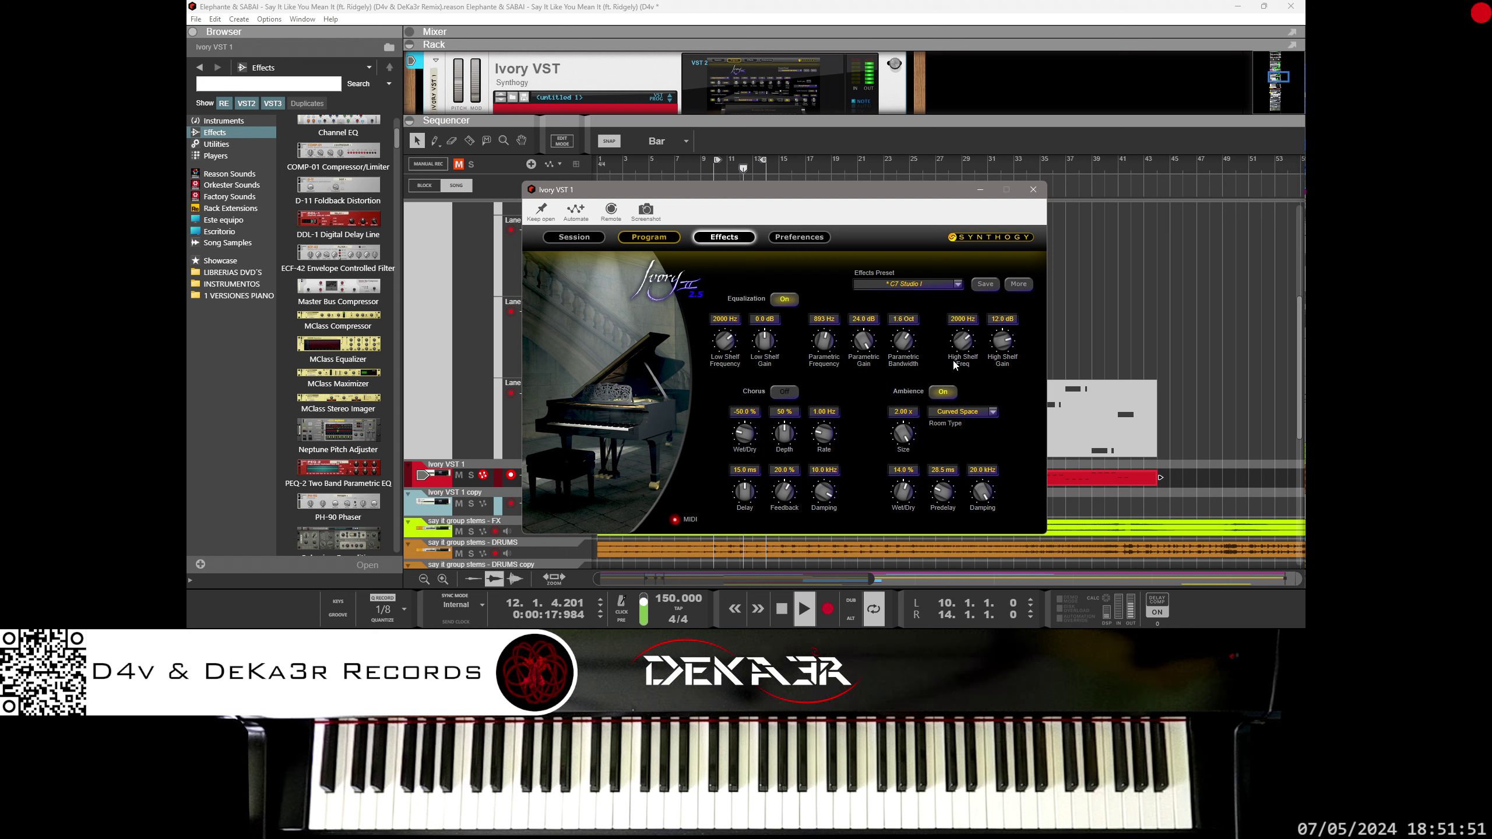
pyautogui.moveTo(956, 359)
pyautogui.mouseDown()
pyautogui.moveTo(962, 345)
pyautogui.moveTo(957, 358)
pyautogui.mouseUp()
pyautogui.moveTo(1003, 345); pyautogui.dragTo(986, 394)
pyautogui.moveTo(968, 341); pyautogui.dragTo(965, 366)
pyautogui.moveTo(961, 371); pyautogui.dragTo(963, 366)
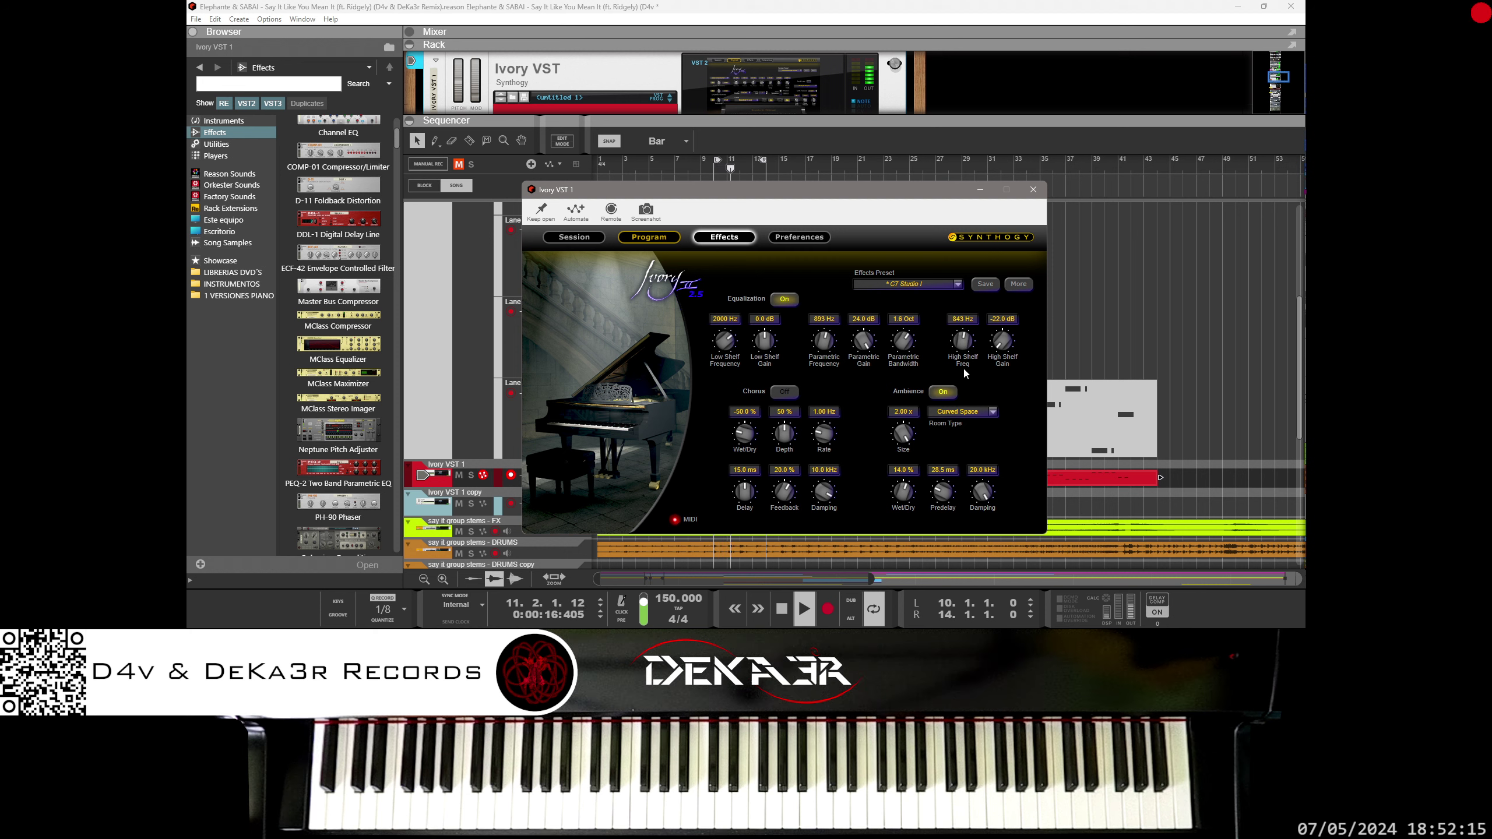
pyautogui.moveTo(964, 371); pyautogui.dragTo(1003, 318)
pyautogui.click(1033, 190)
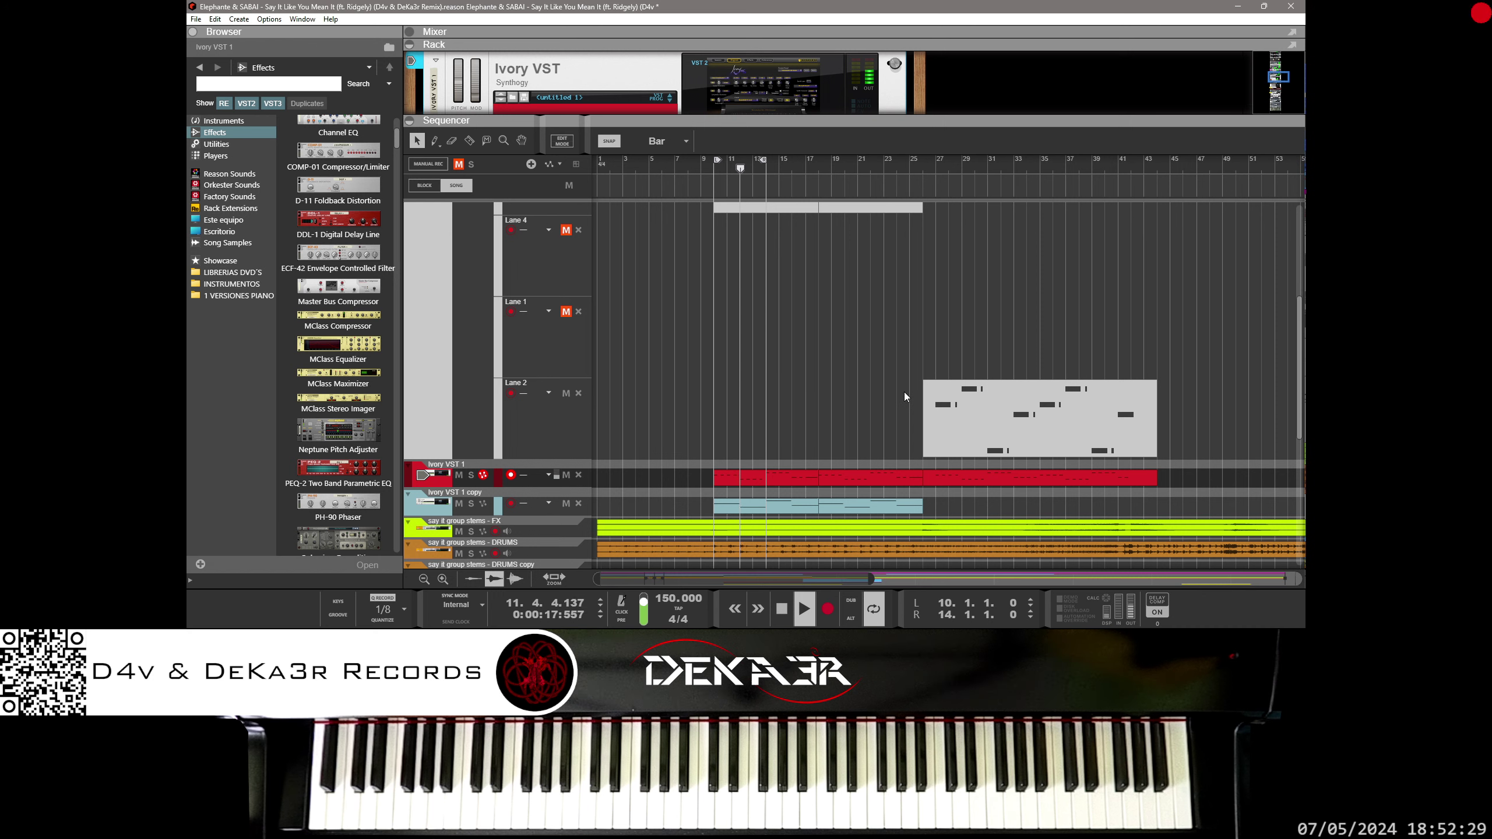
# Move the clip from Lane 2 to the Ivory VST 1 copy track, starting at bar 43.
pyautogui.scroll(-5, 904, 393)
pyautogui.scroll(5, 907, 393)
pyautogui.moveTo(996, 405); pyautogui.dragTo(788, 431)
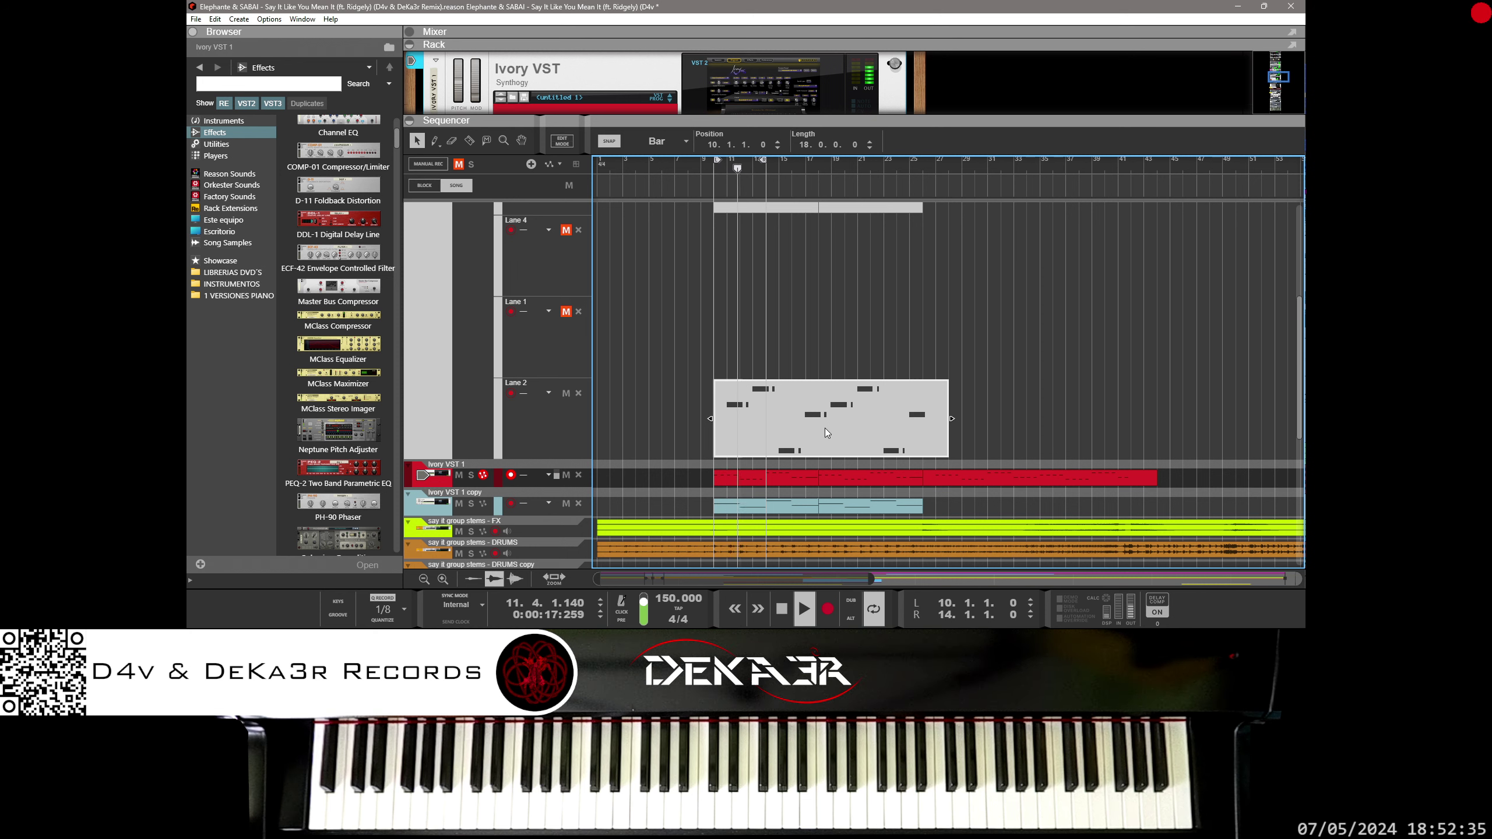
pyautogui.moveTo(825, 428); pyautogui.dragTo(984, 439)
pyautogui.scroll(-2, 1004, 436)
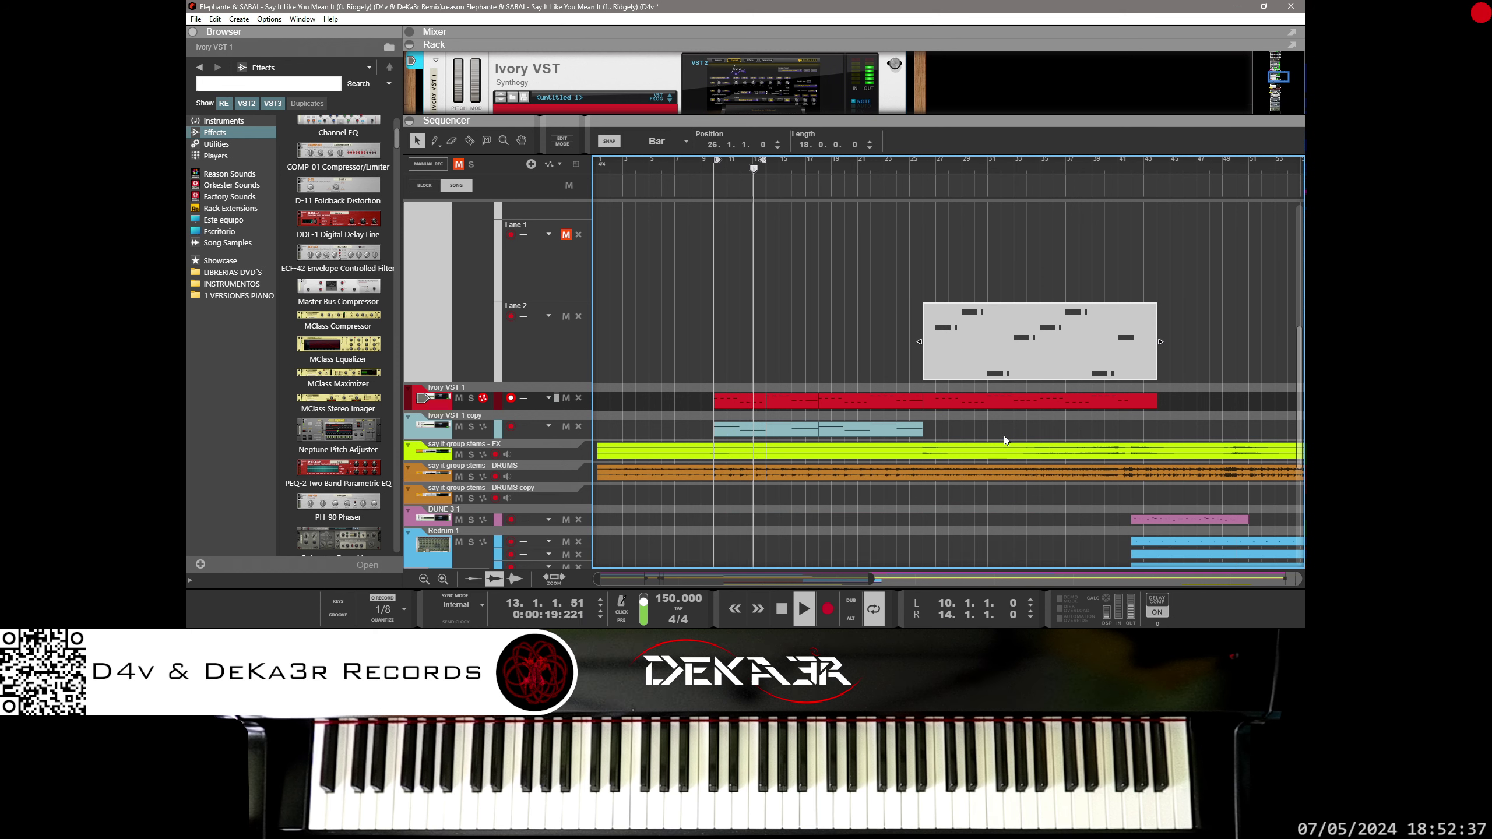
pyautogui.moveTo(992, 357); pyautogui.dragTo(1203, 440)
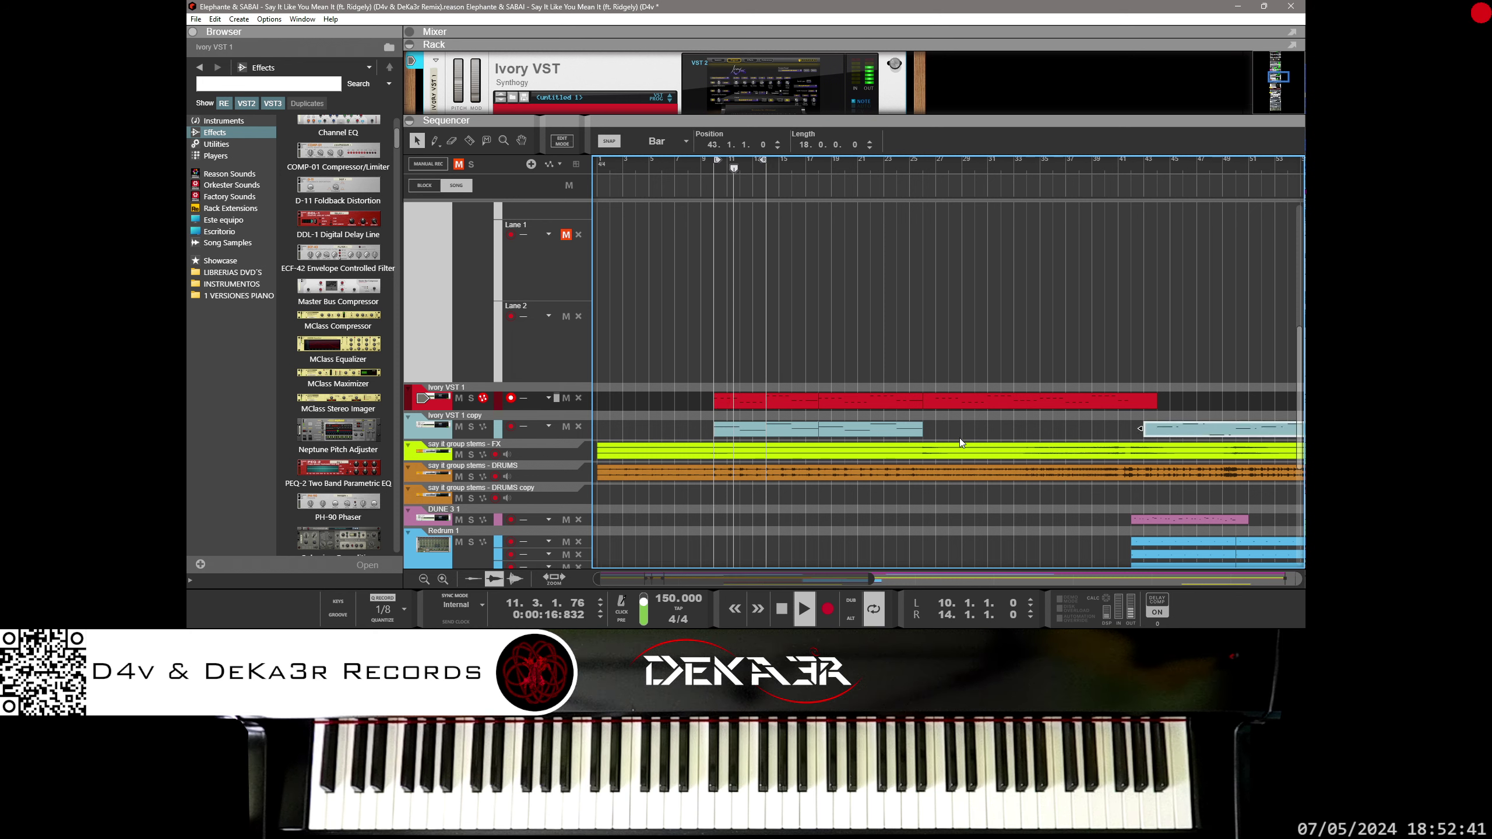
# Delete the empty lanes 4, 1 and 2 from the original Ivory piano track, keeping Lane 5.
pyautogui.scroll(4, 823, 354)
pyautogui.scroll(4, 823, 355)
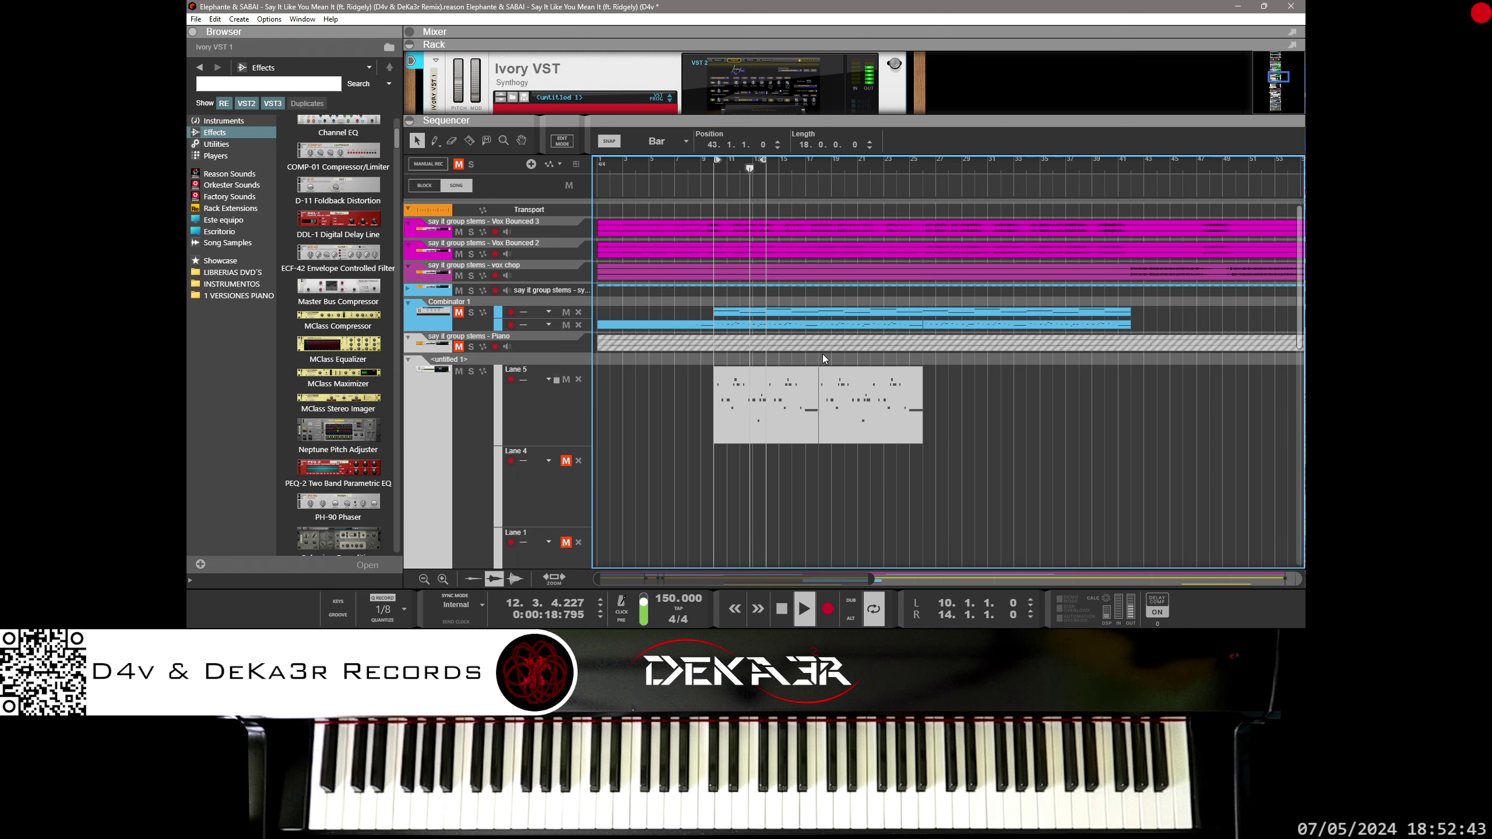
pyautogui.scroll(-2, 823, 354)
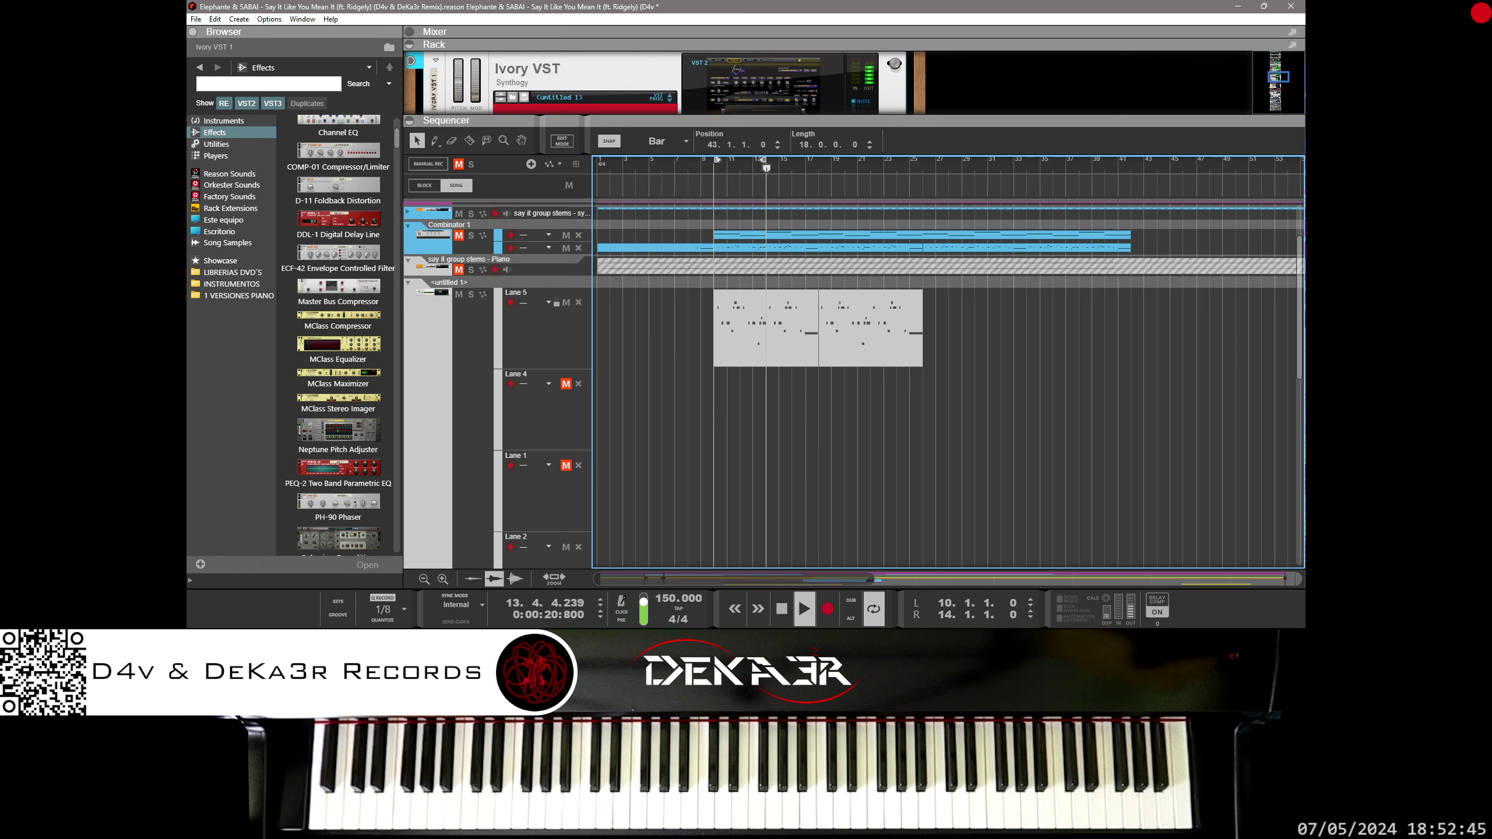
pyautogui.moveTo(863, 579); pyautogui.dragTo(1293, 579)
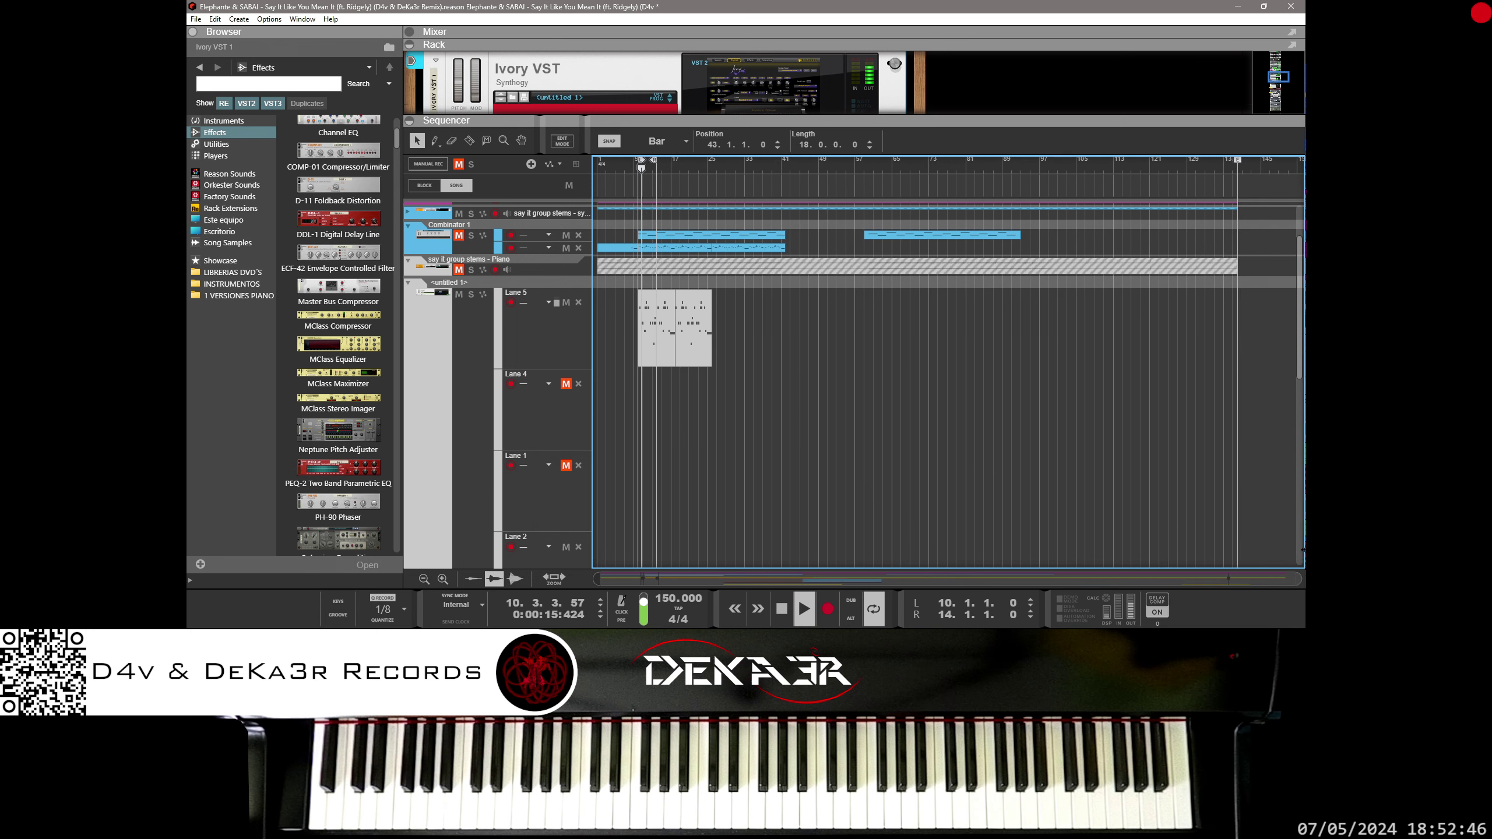
pyautogui.click(566, 410)
pyautogui.scroll(-1, 565, 411)
pyautogui.click(578, 341)
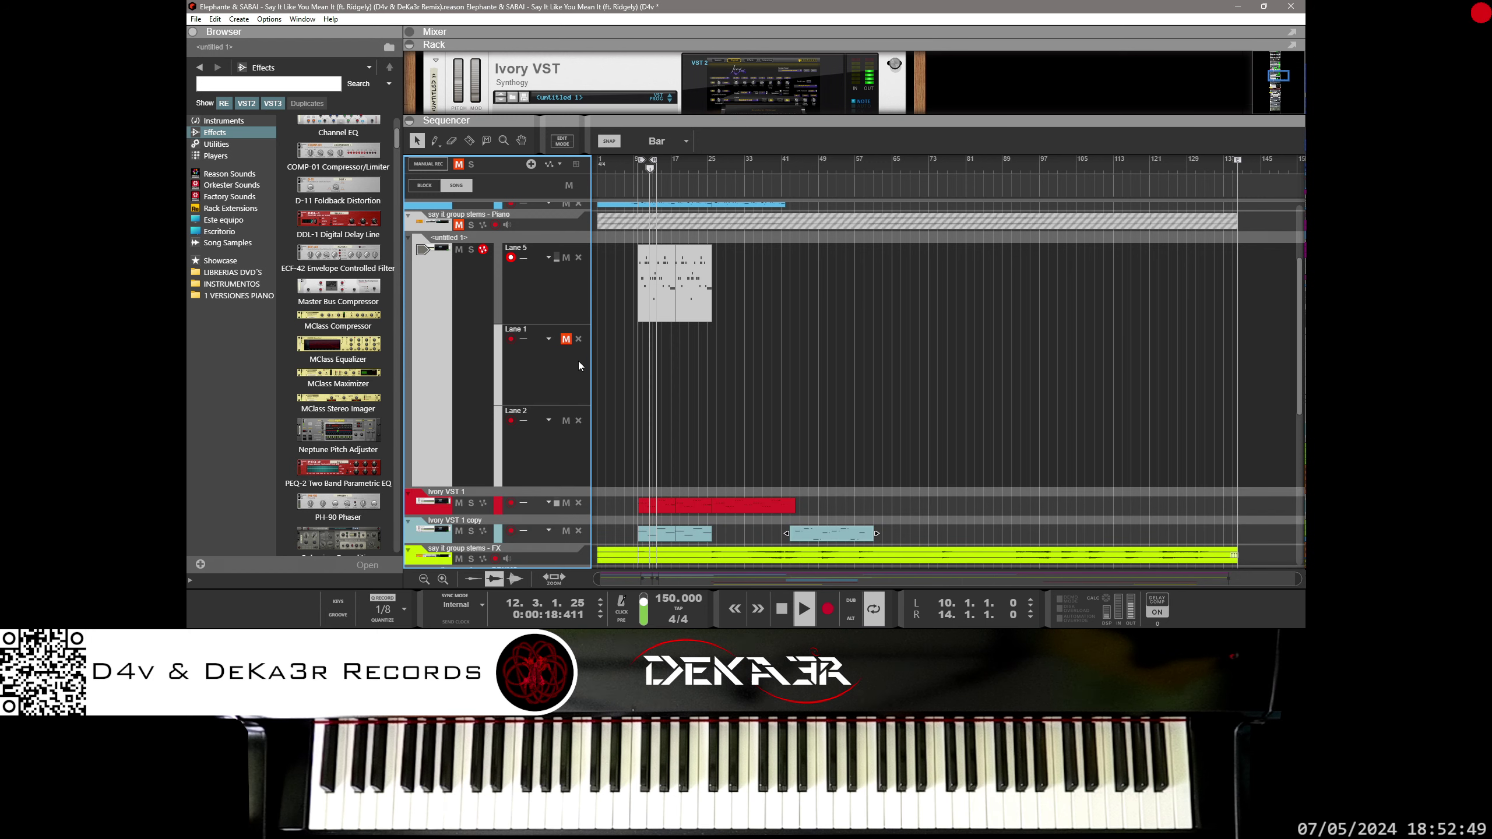
pyautogui.click(579, 340)
pyautogui.click(578, 339)
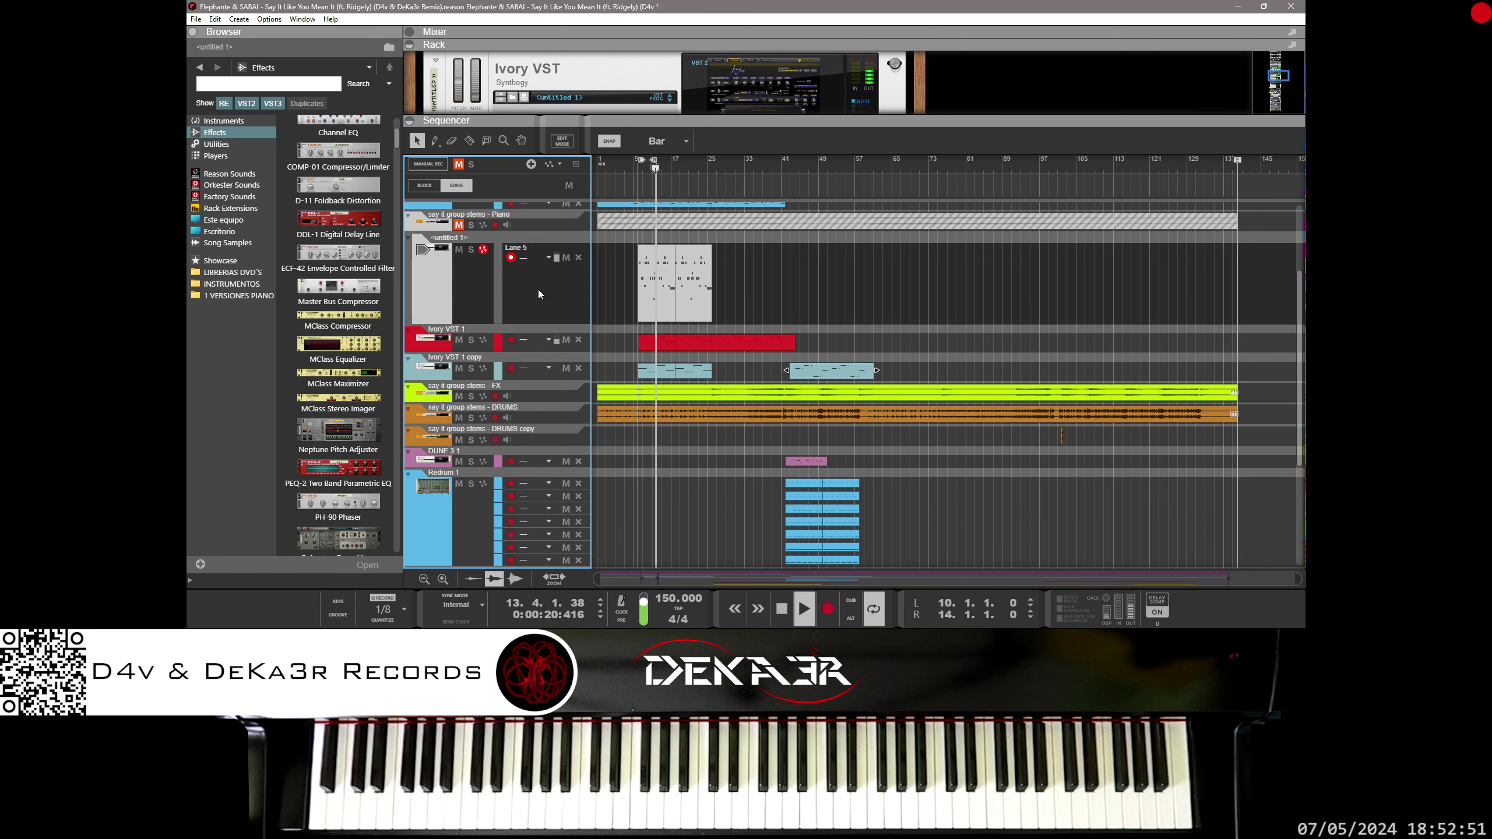
# In the original Ivory instrument's equalization, set the parametric band to 4227 Hz, 9.0 dB and 3.6 Oct.
pyautogui.click(758, 85)
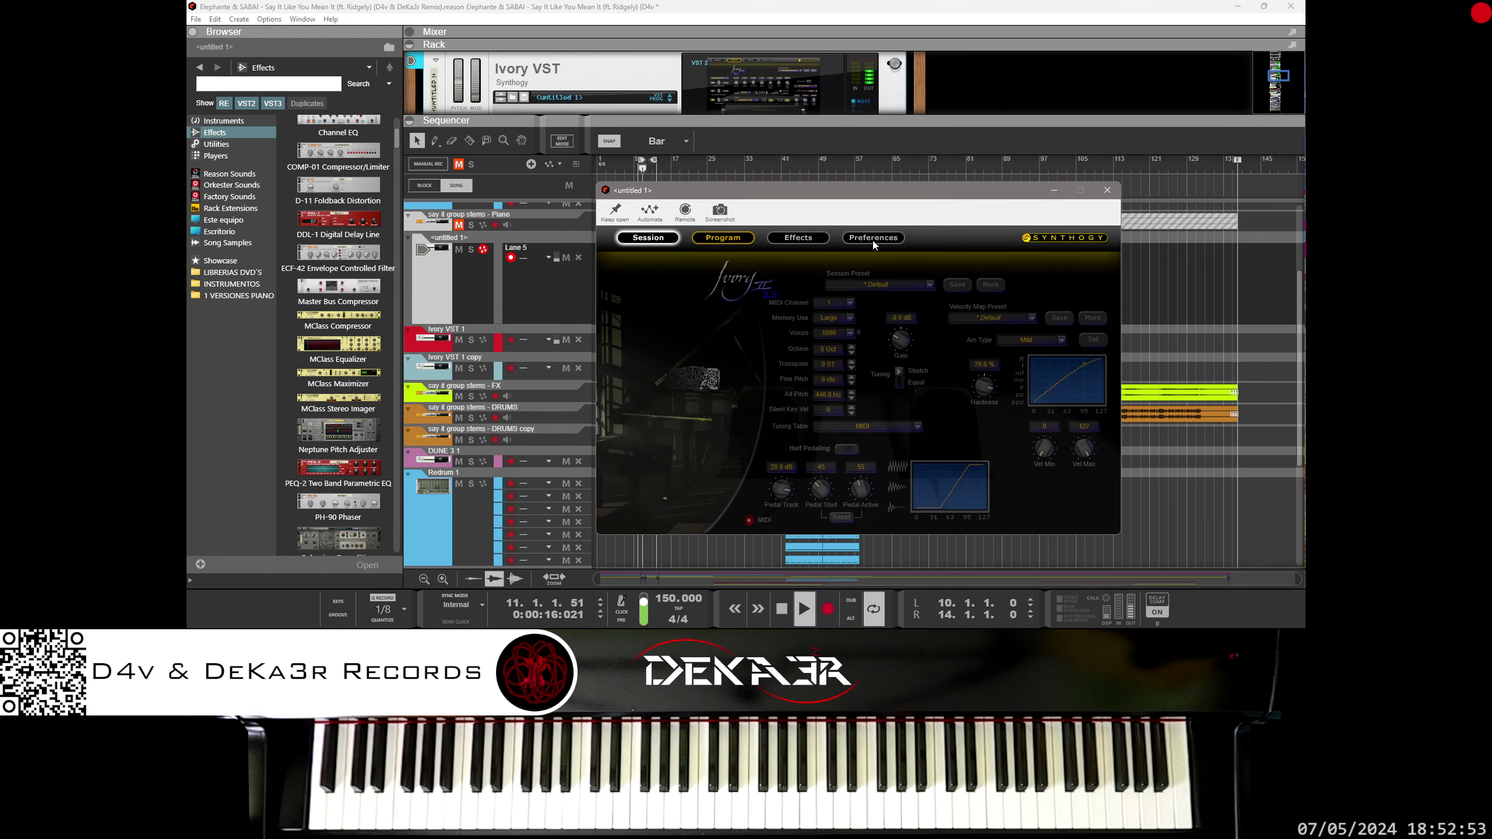
pyautogui.click(798, 237)
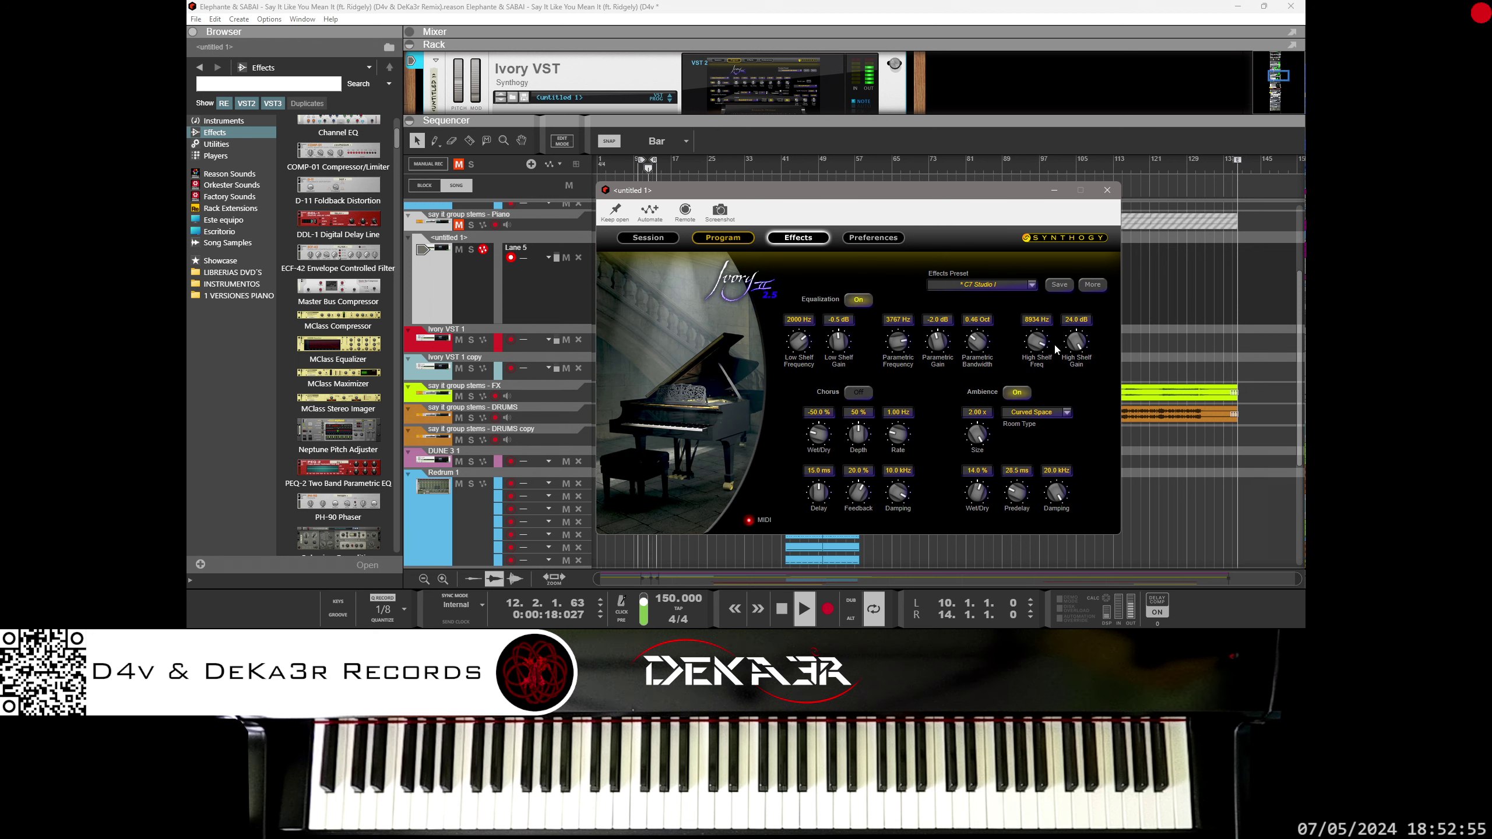
pyautogui.moveTo(938, 341); pyautogui.dragTo(968, 284)
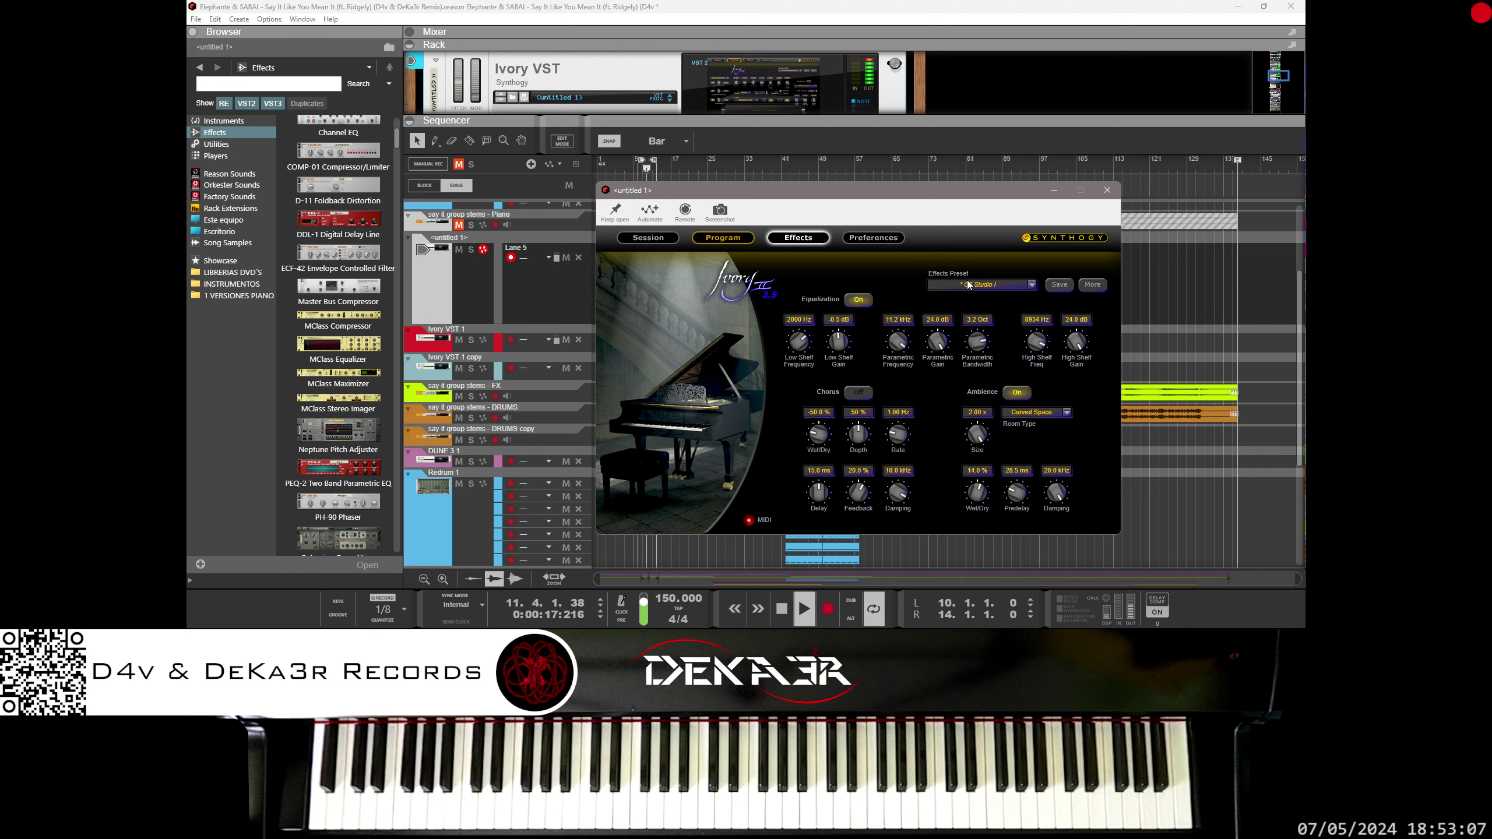
pyautogui.moveTo(947, 341)
pyautogui.mouseDown()
pyautogui.moveTo(937, 361)
pyautogui.moveTo(976, 334)
pyautogui.moveTo(940, 351)
pyautogui.moveTo(936, 373)
pyautogui.moveTo(981, 329)
pyautogui.moveTo(902, 352)
pyautogui.moveTo(900, 372)
pyautogui.moveTo(974, 351)
pyautogui.moveTo(971, 366)
pyautogui.moveTo(974, 353)
pyautogui.moveTo(937, 348)
pyautogui.mouseUp()
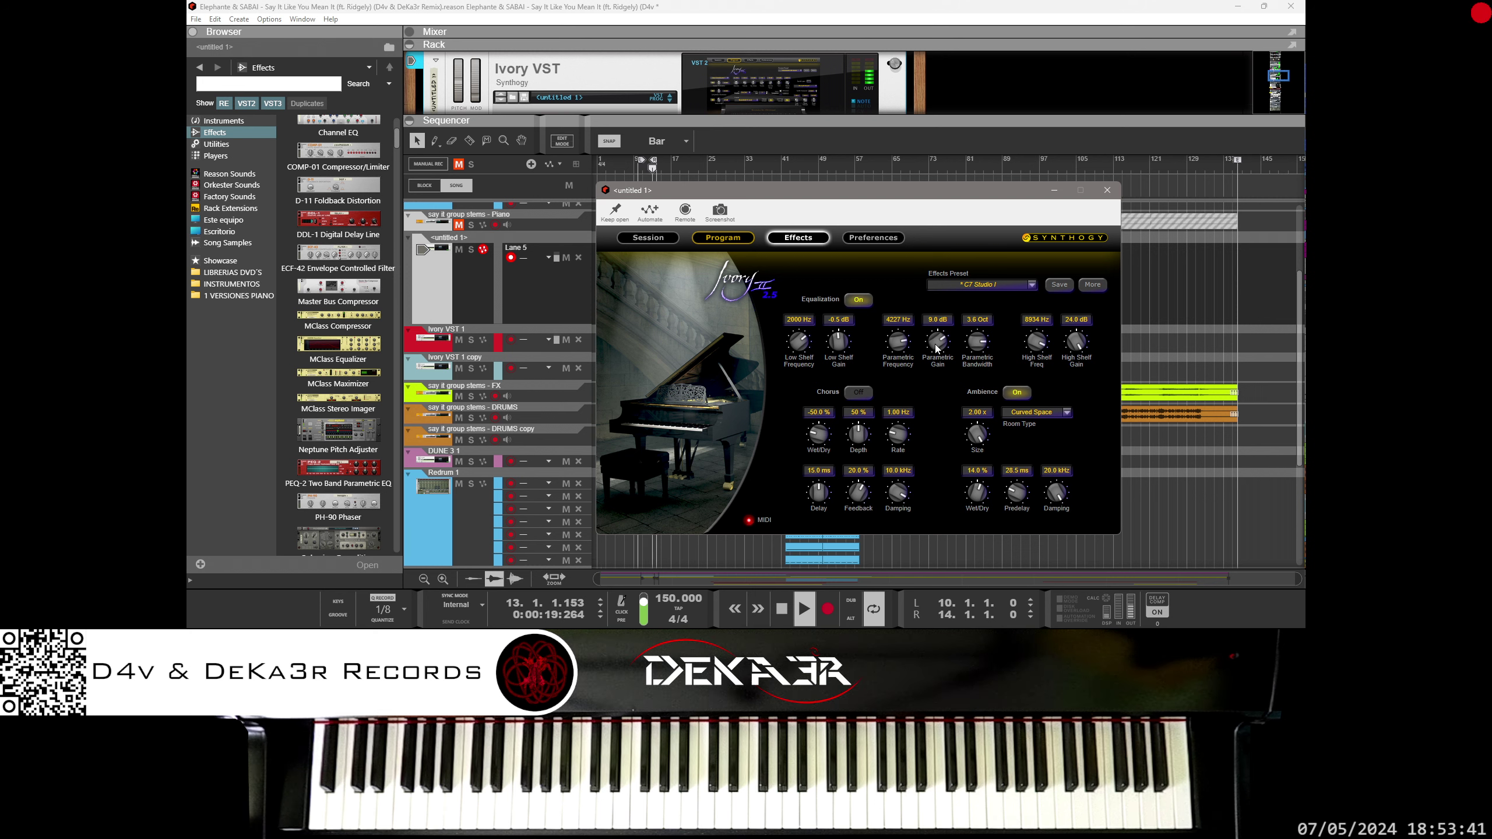
# Set the original Ivory's high shelf to about 2900 Hz and 18.5 dB, and close its editor.
pyautogui.moveTo(1070, 346); pyautogui.dragTo(1043, 359)
pyautogui.moveTo(1076, 366); pyautogui.dragTo(1075, 351)
pyautogui.moveTo(1050, 347)
pyautogui.mouseDown()
pyautogui.moveTo(1048, 317)
pyautogui.moveTo(1046, 345)
pyautogui.moveTo(1075, 361)
pyautogui.moveTo(1076, 340)
pyautogui.mouseUp()
pyautogui.moveTo(1042, 347); pyautogui.dragTo(1041, 348)
pyautogui.moveTo(1075, 345); pyautogui.dragTo(1073, 357)
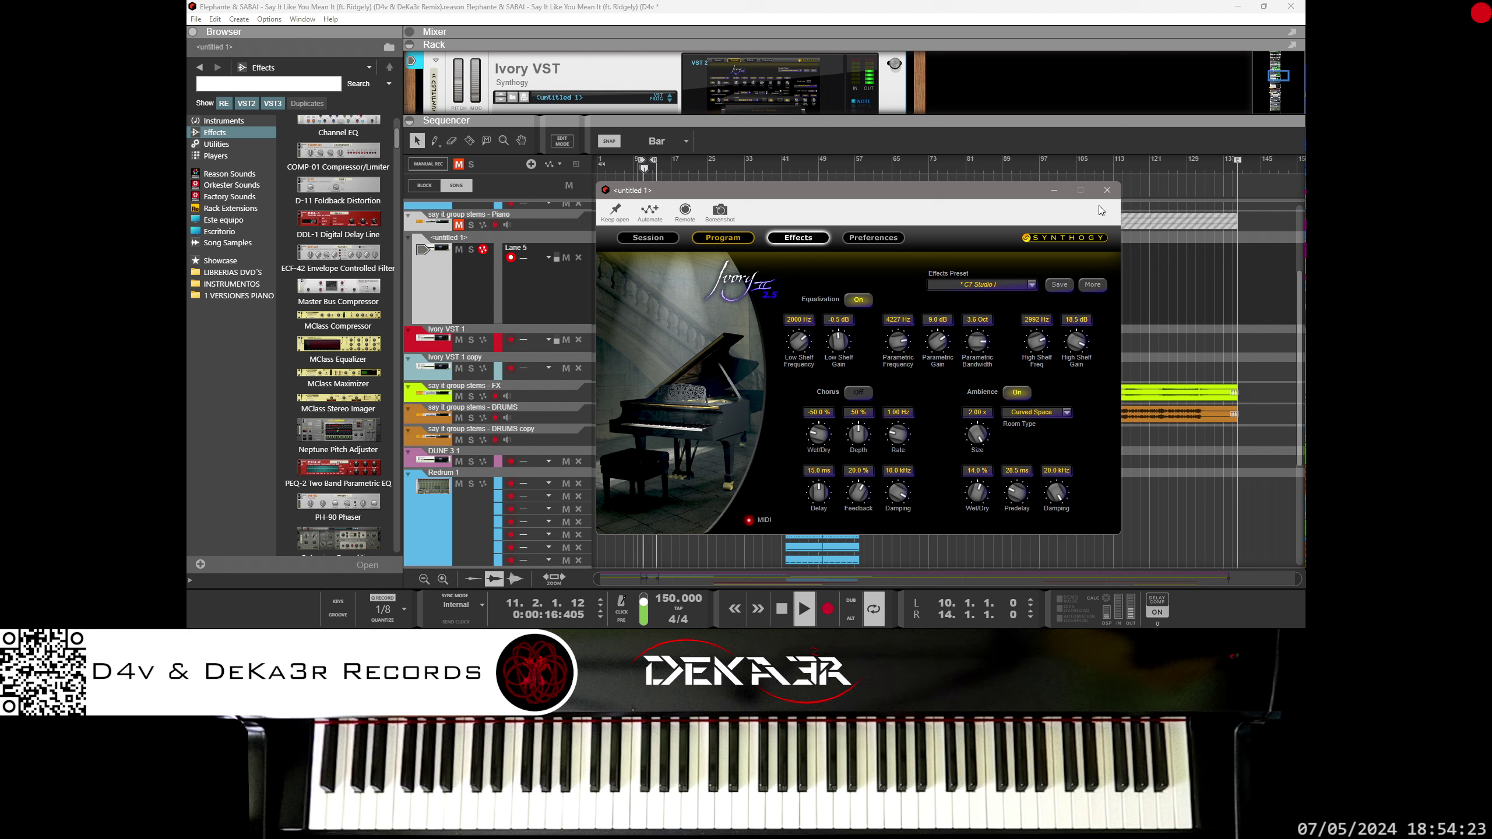
pyautogui.click(1107, 190)
# Enlarge the rack area and adjust channel 1's pan and level on the mixer above the Piano mix channel.
pyautogui.scroll(3, 788, 403)
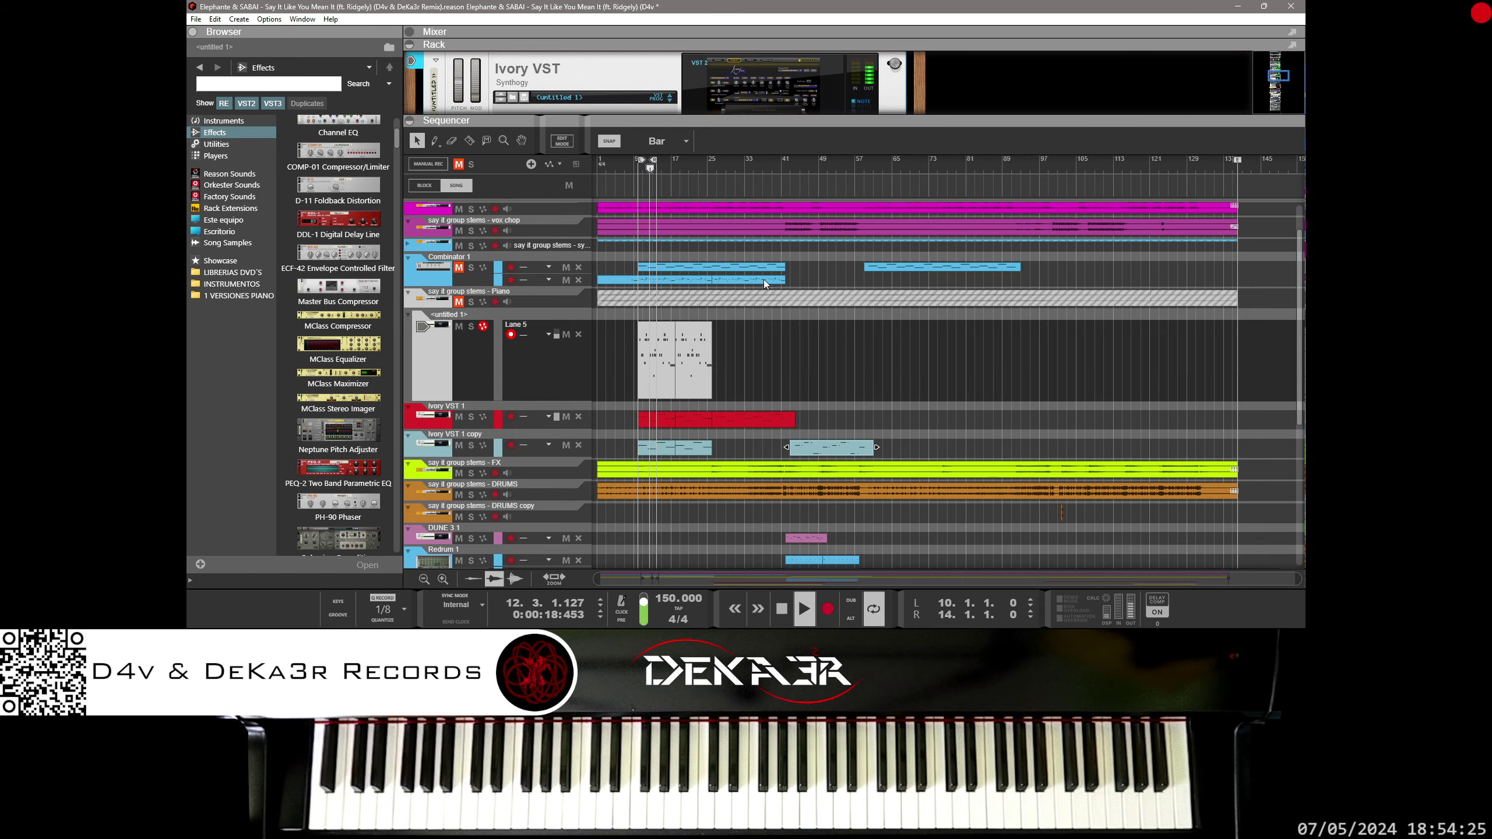
pyautogui.moveTo(762, 127); pyautogui.dragTo(773, 579)
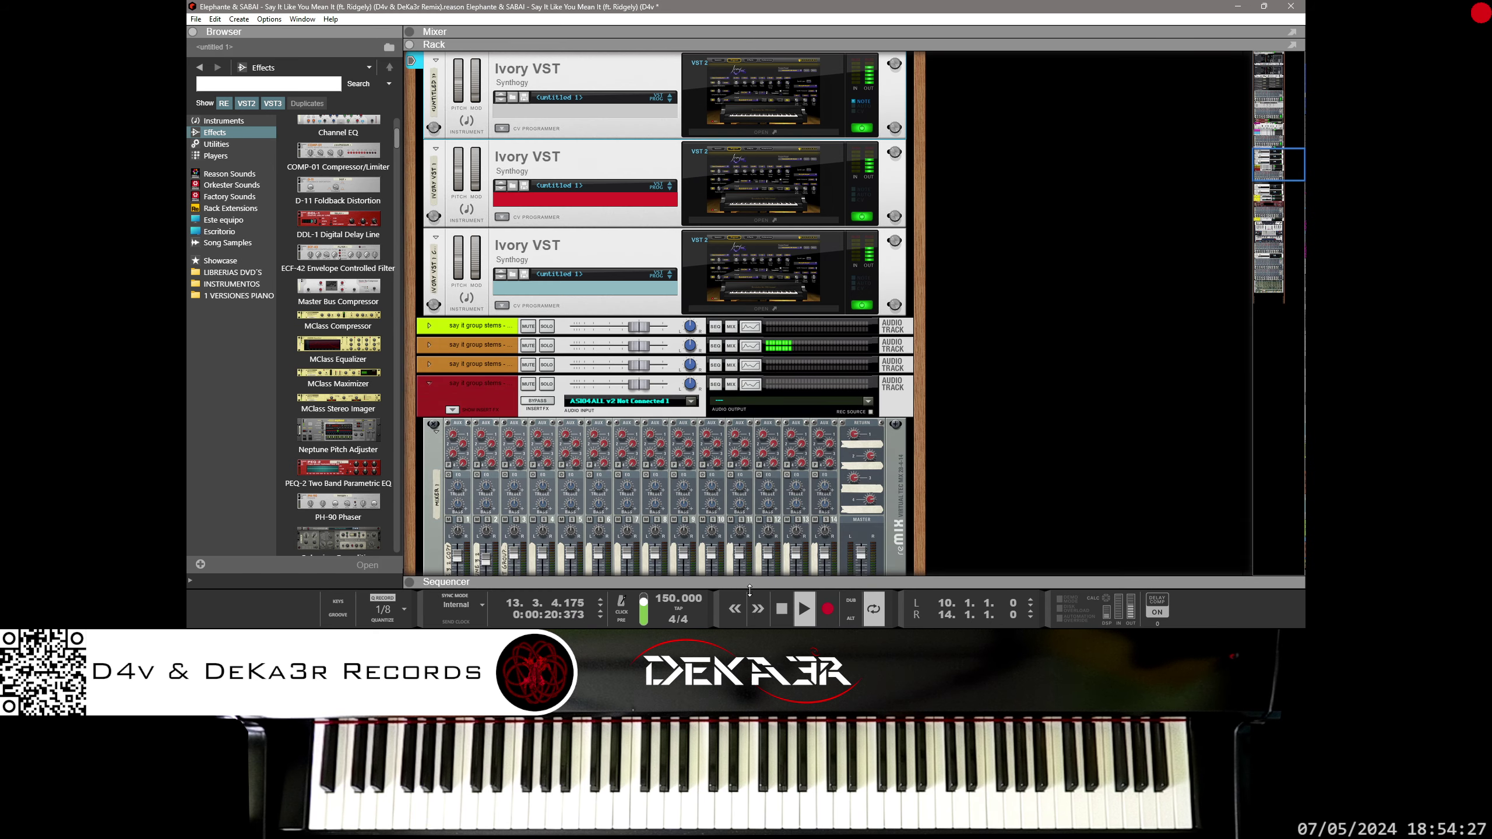
pyautogui.scroll(10, 635, 399)
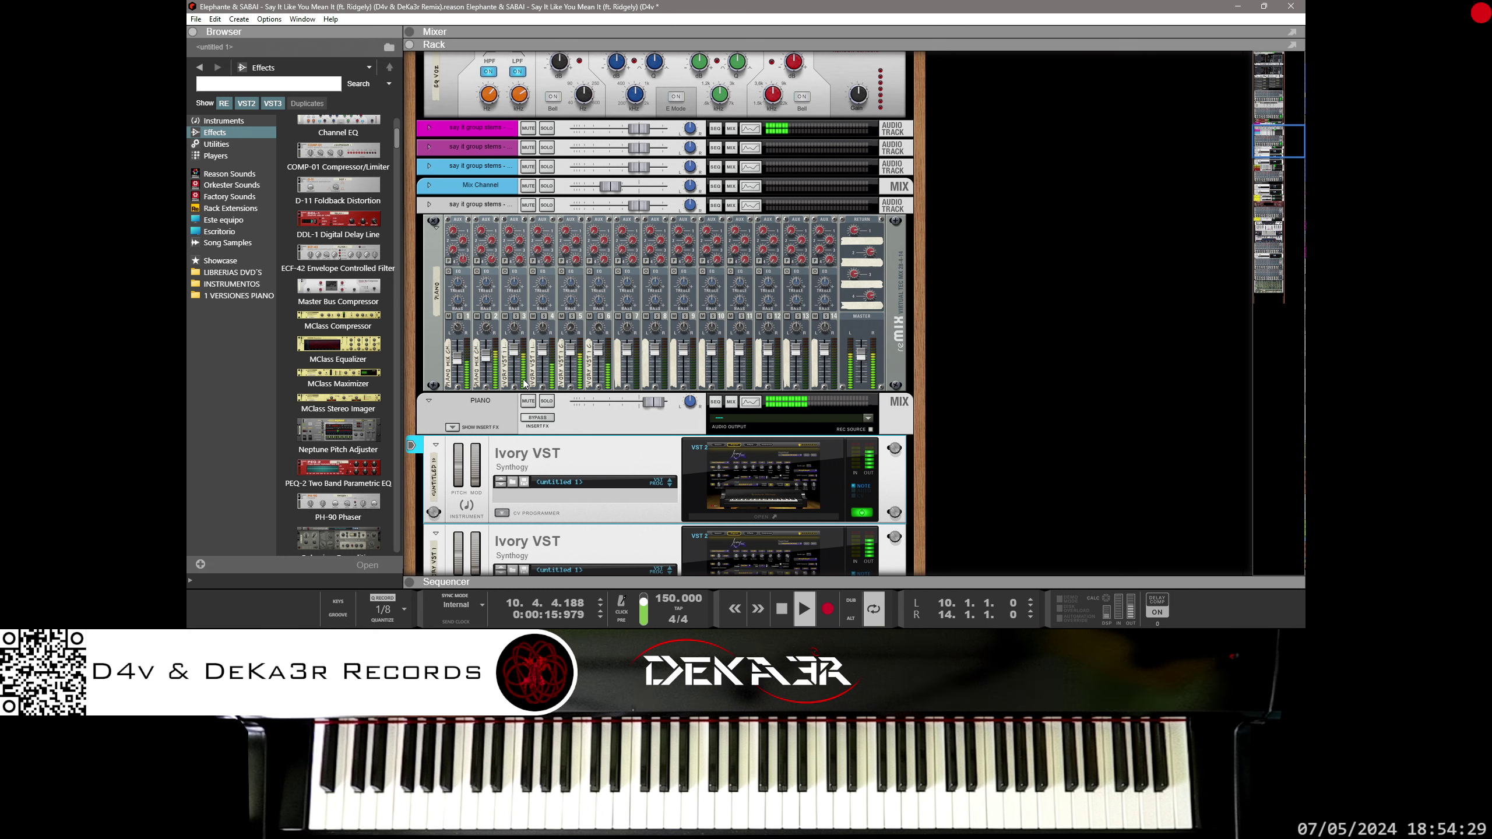
pyautogui.click(542, 364)
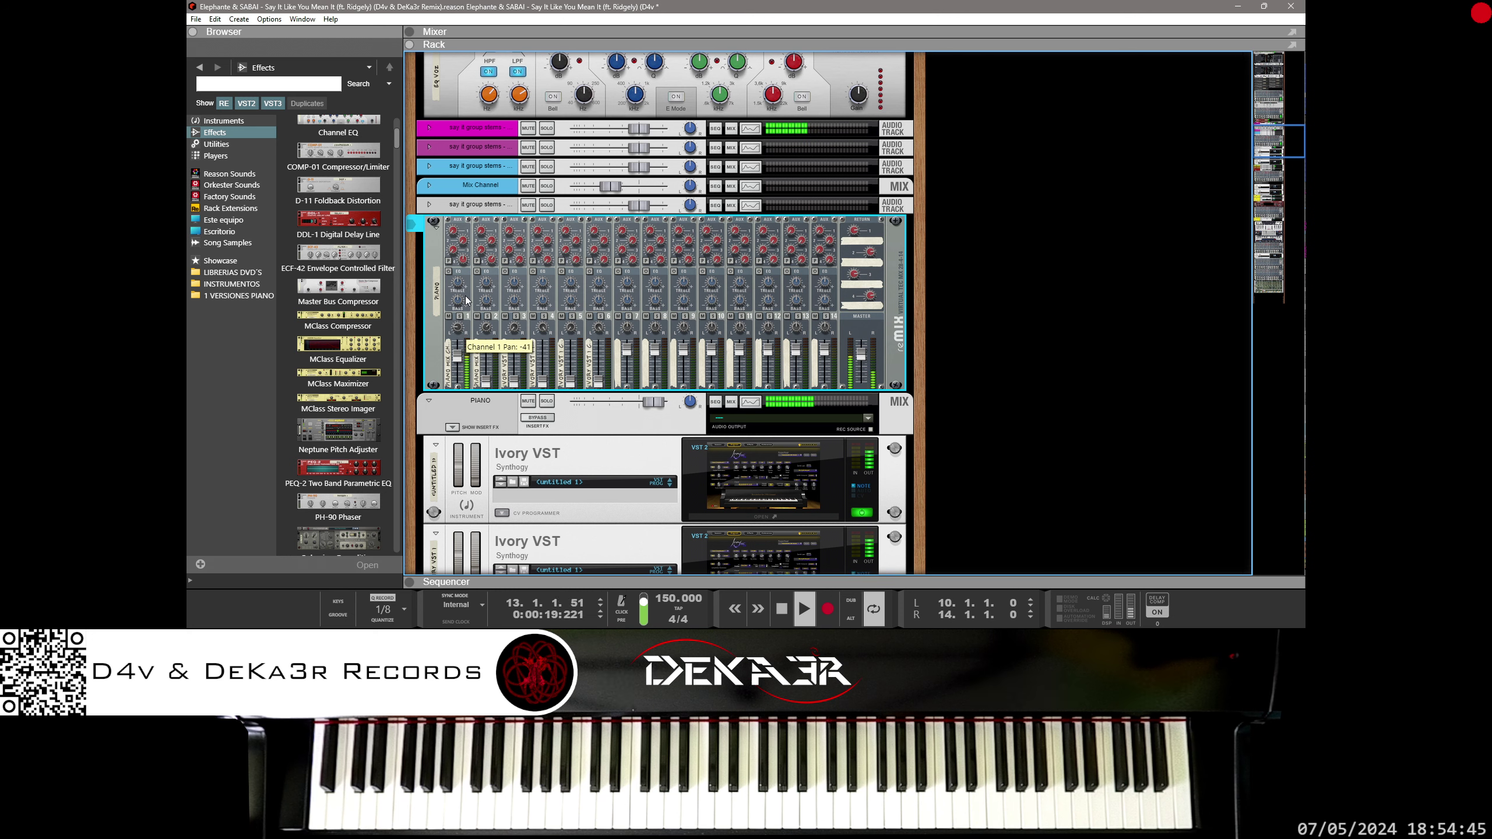
pyautogui.moveTo(467, 293); pyautogui.dragTo(476, 267)
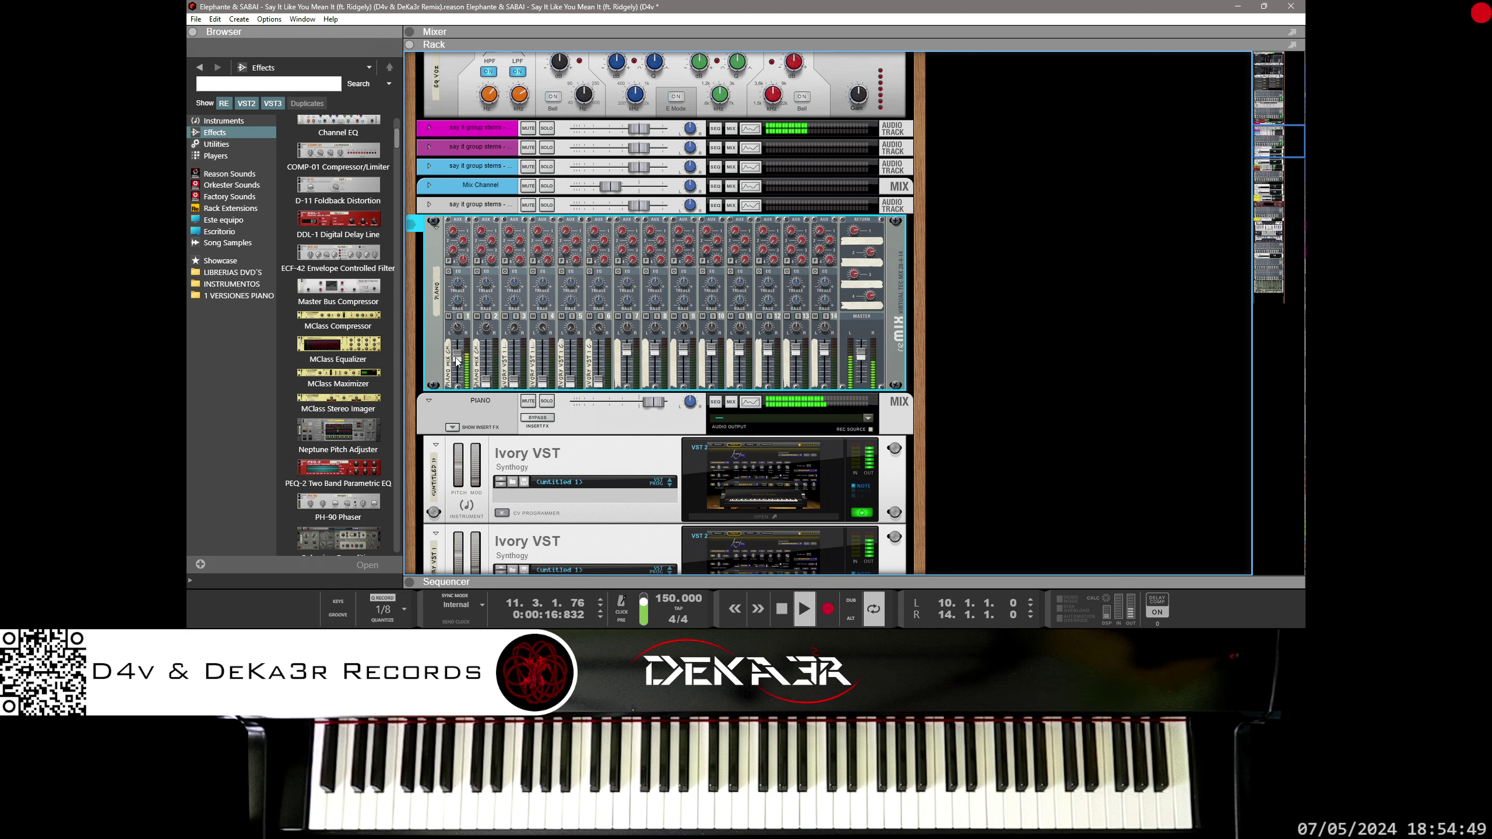
pyautogui.moveTo(448, 350); pyautogui.dragTo(459, 362)
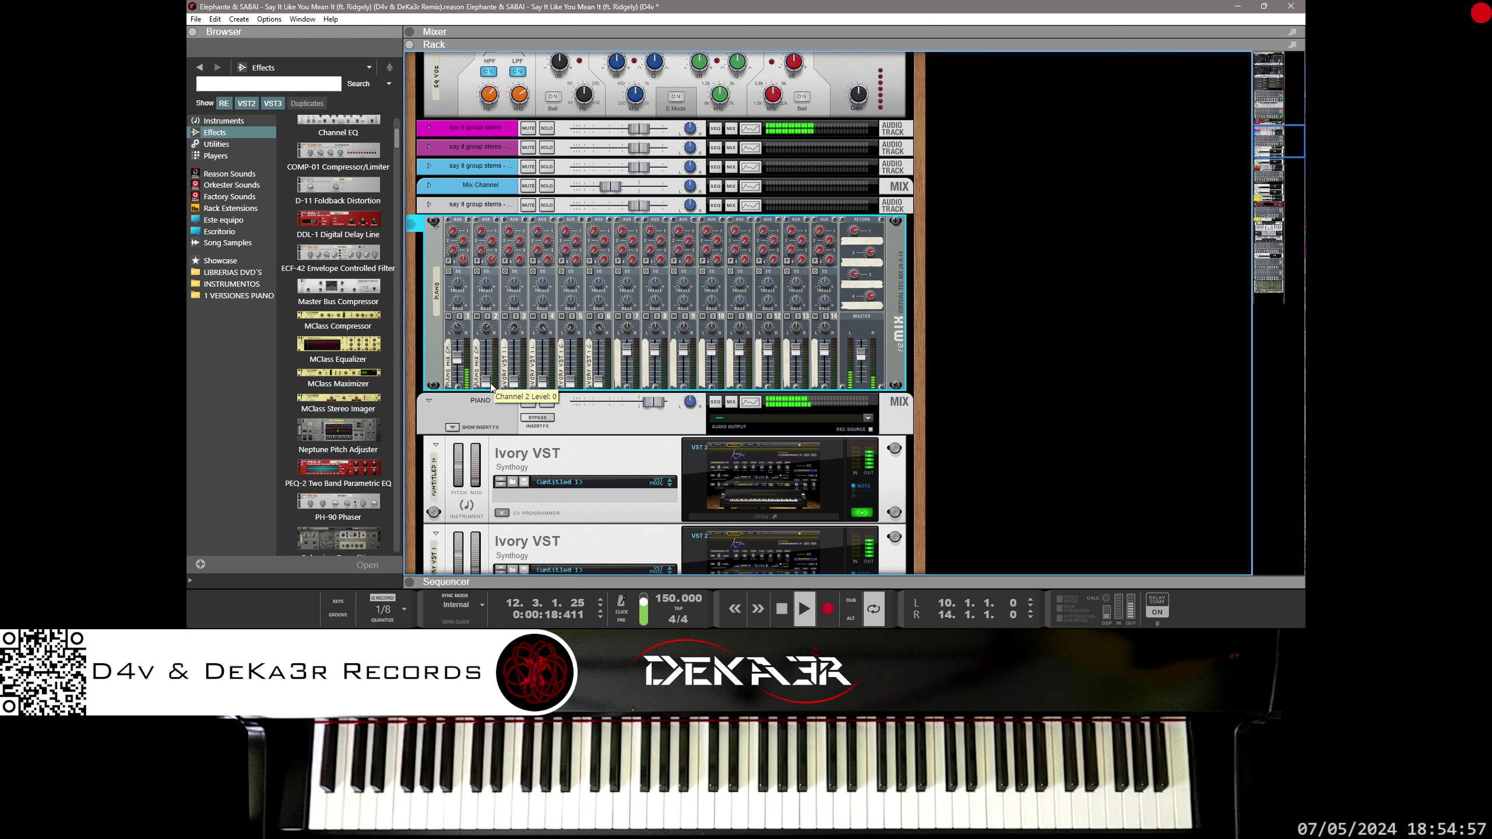
# Adjust channel 2's level and channel 1's Aux 4 send on the same piano mixer.
pyautogui.moveTo(492, 388); pyautogui.dragTo(491, 361)
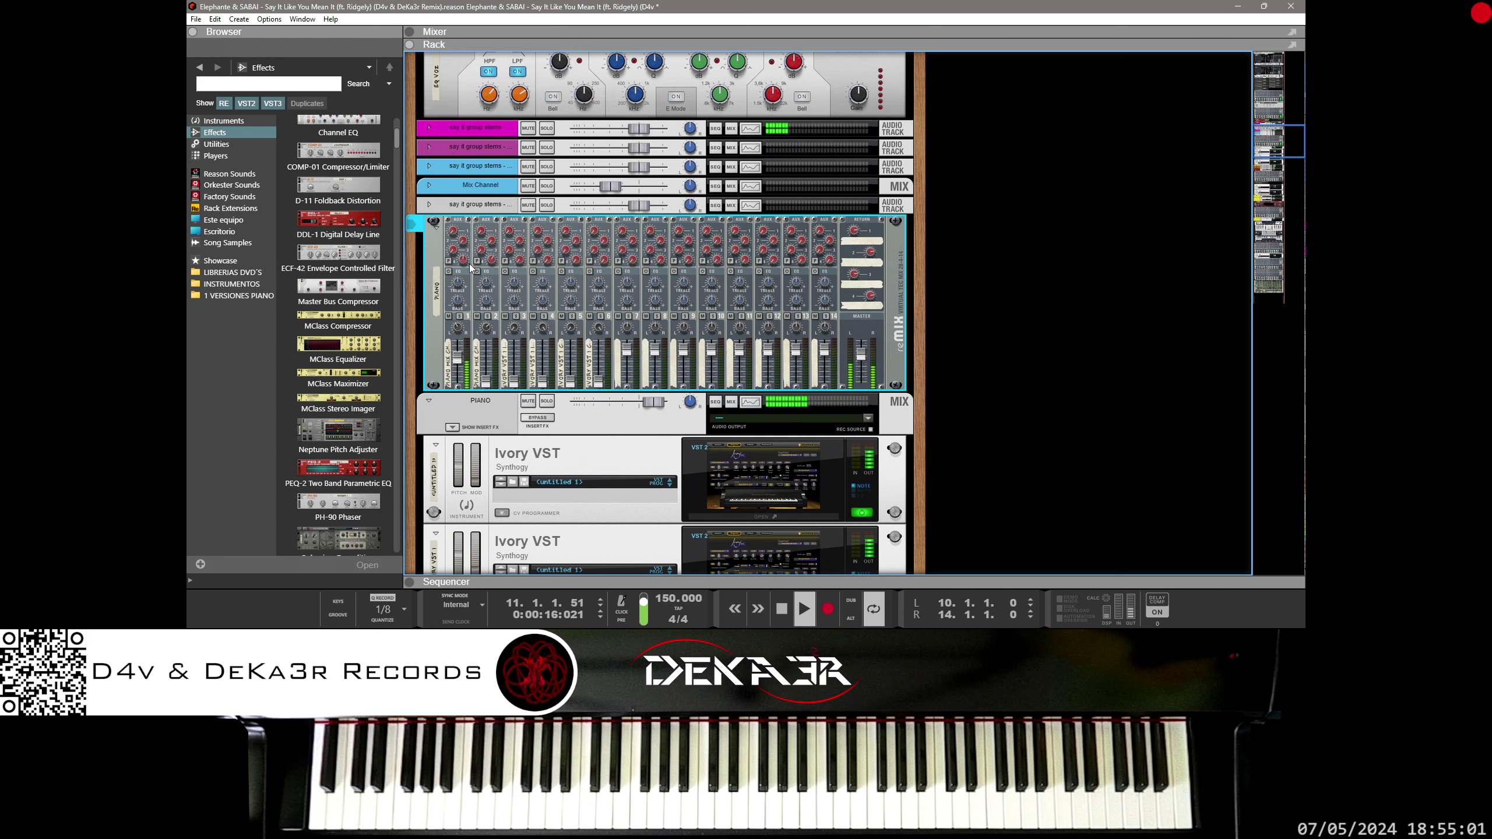
pyautogui.moveTo(464, 265)
pyautogui.mouseDown()
pyautogui.moveTo(475, 217)
pyautogui.moveTo(469, 249)
pyautogui.mouseUp()
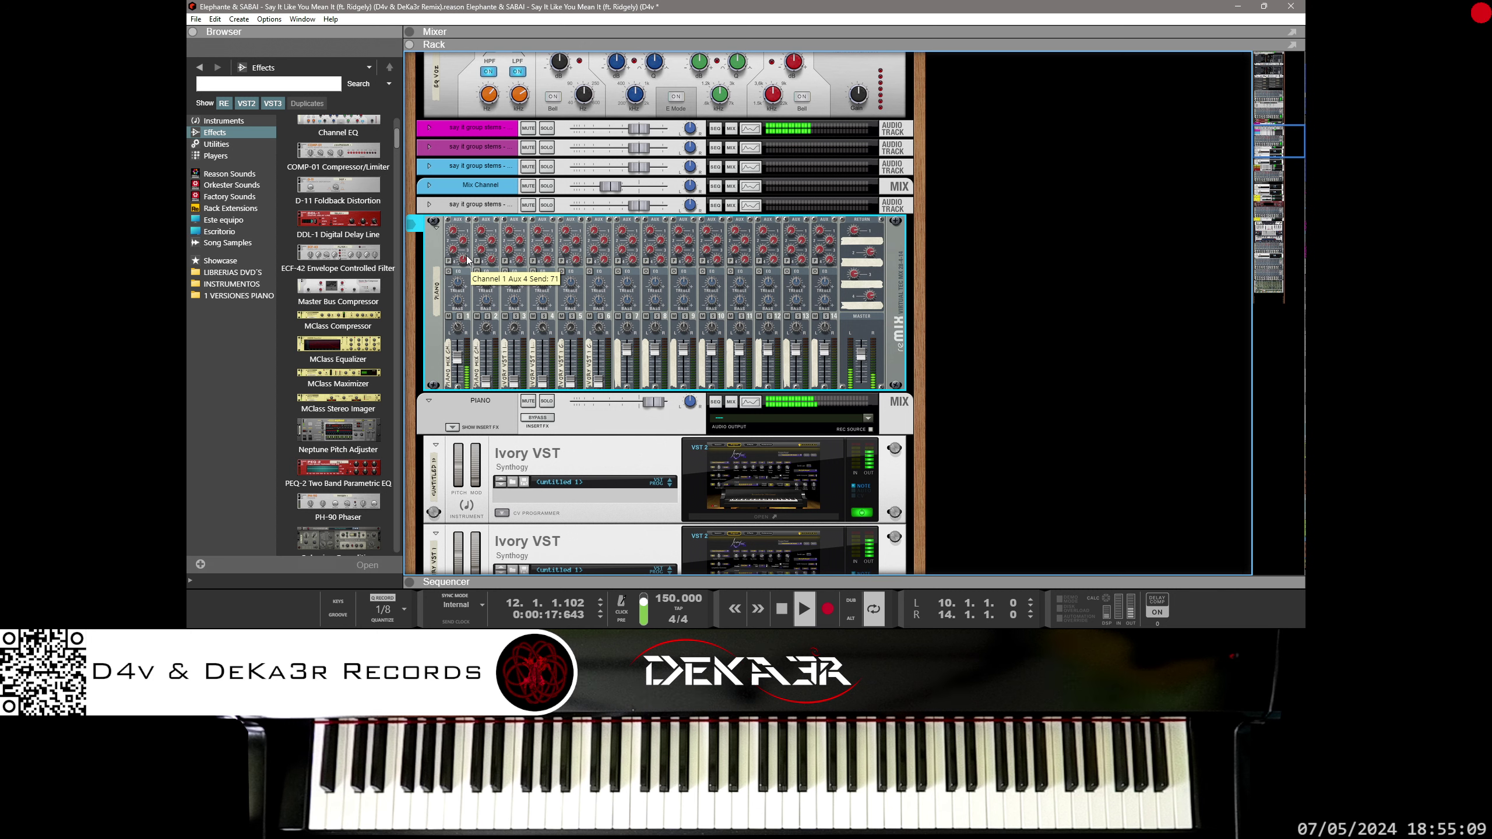
pyautogui.moveTo(468, 263); pyautogui.dragTo(465, 279)
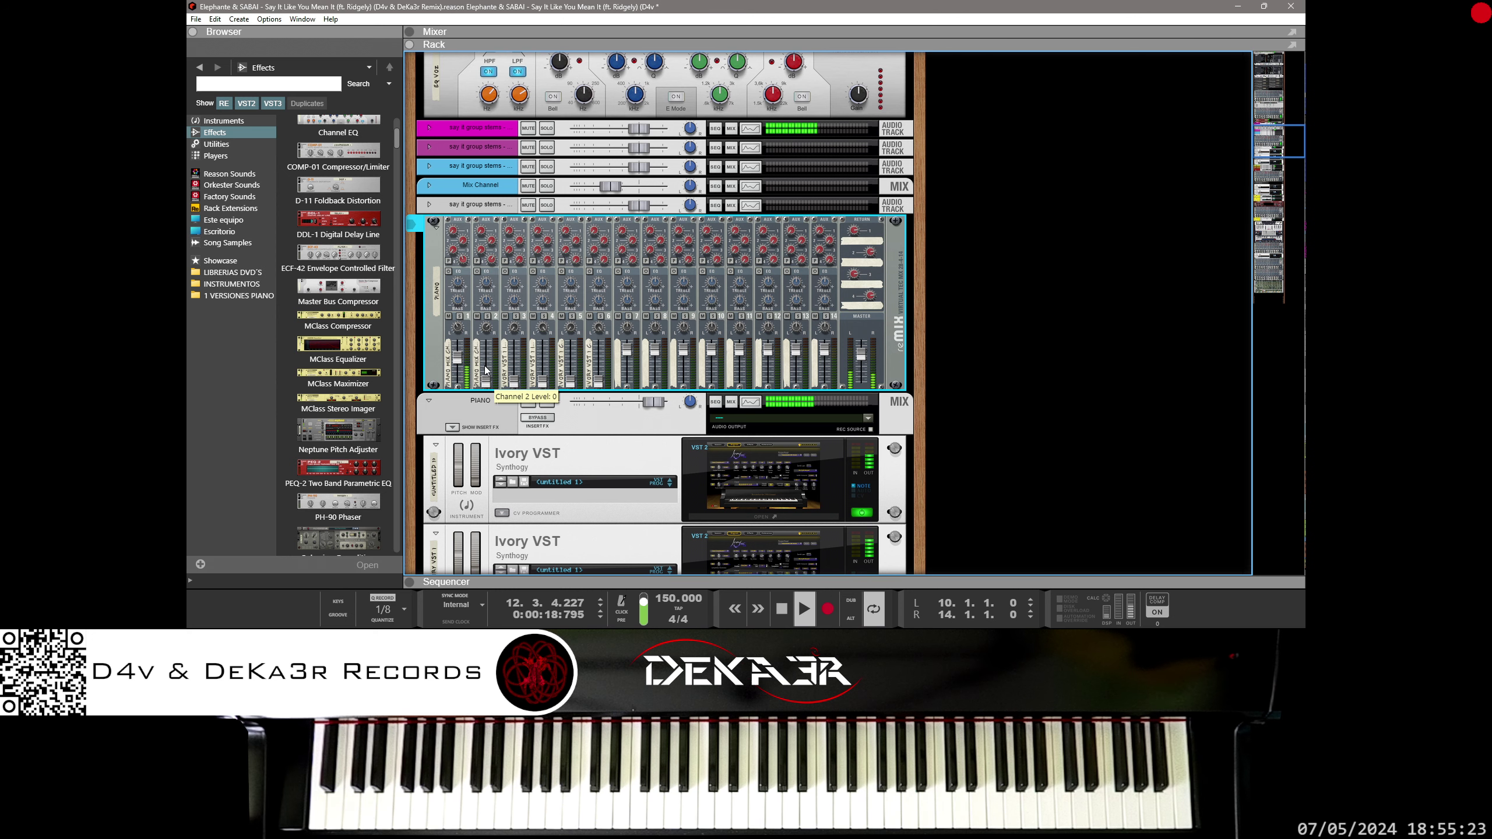
# Open the editor of the original Ivory VST instrument directly below the Piano mix channel.
pyautogui.click(781, 476)
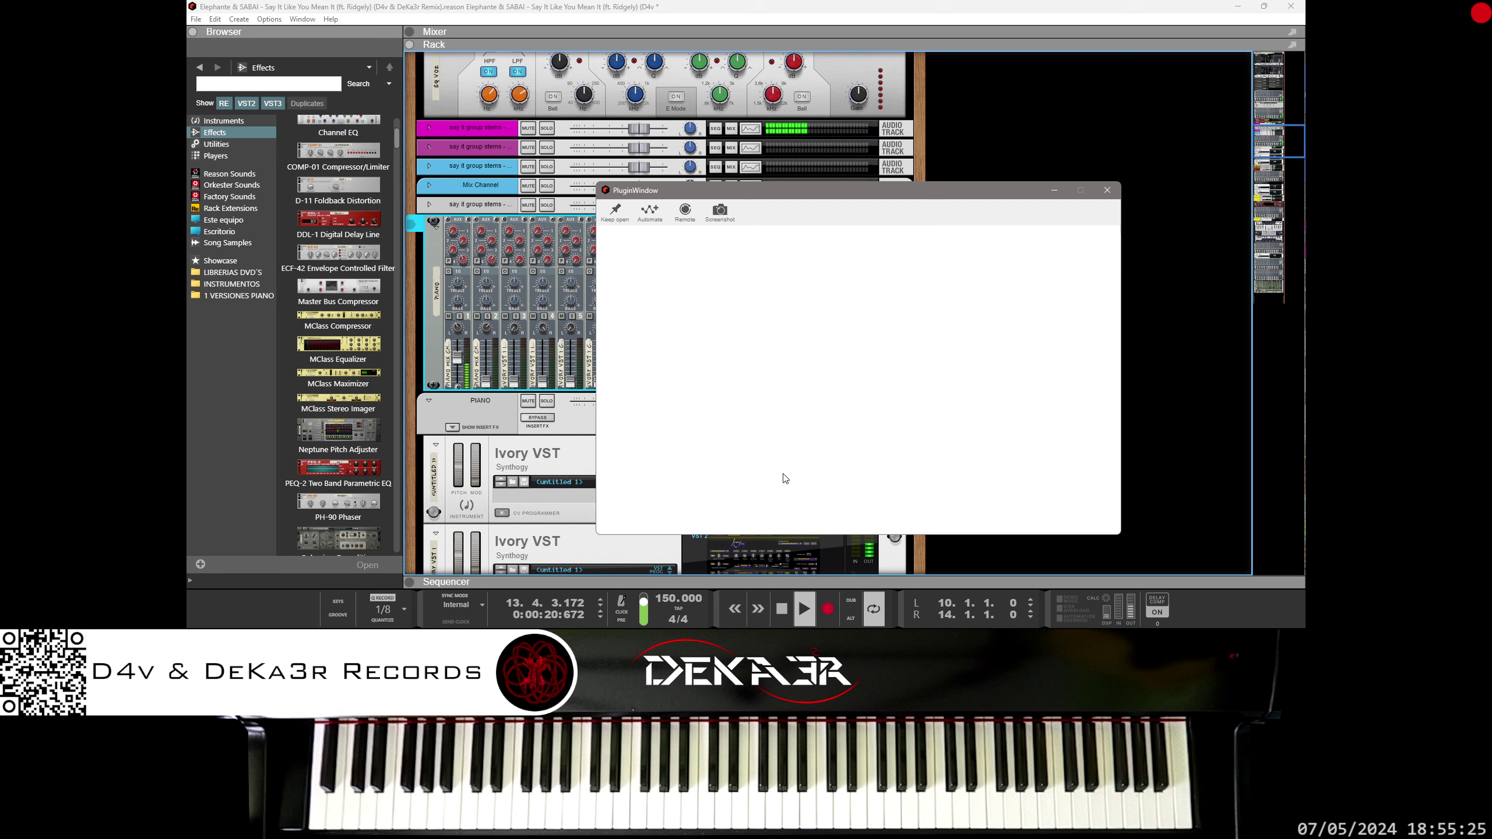